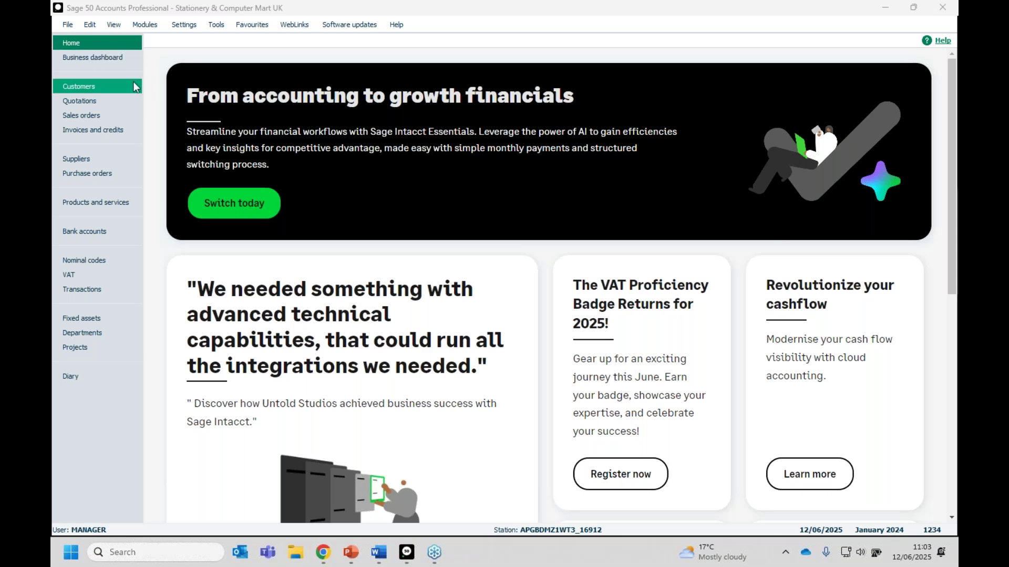
click(69, 25)
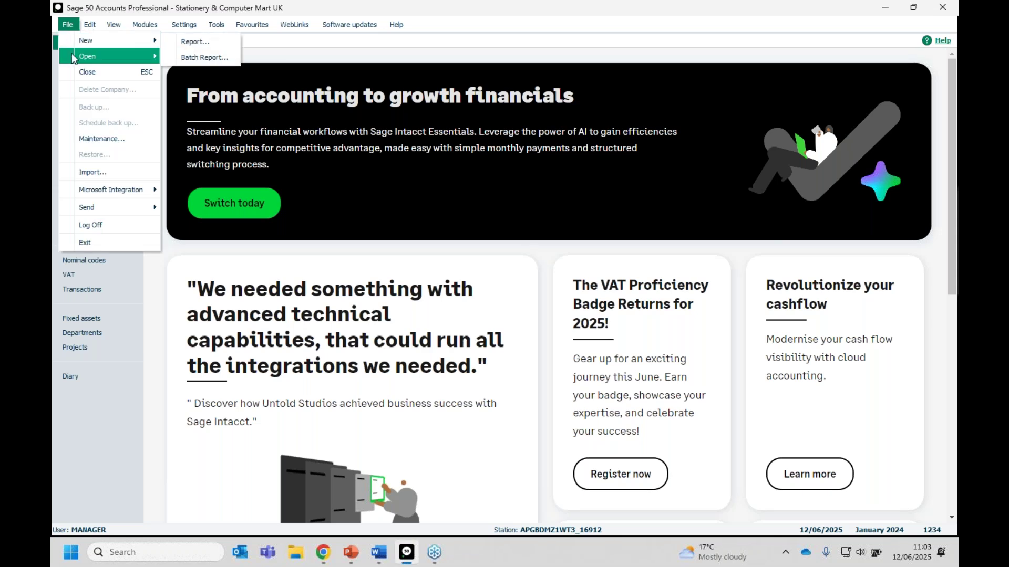
mouse_move(72, 56)
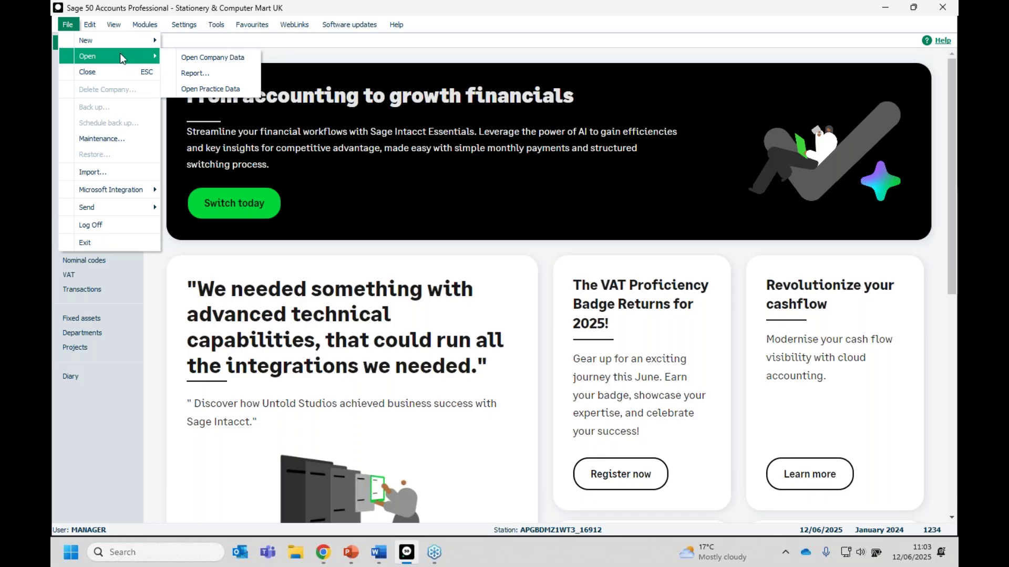
click(399, 57)
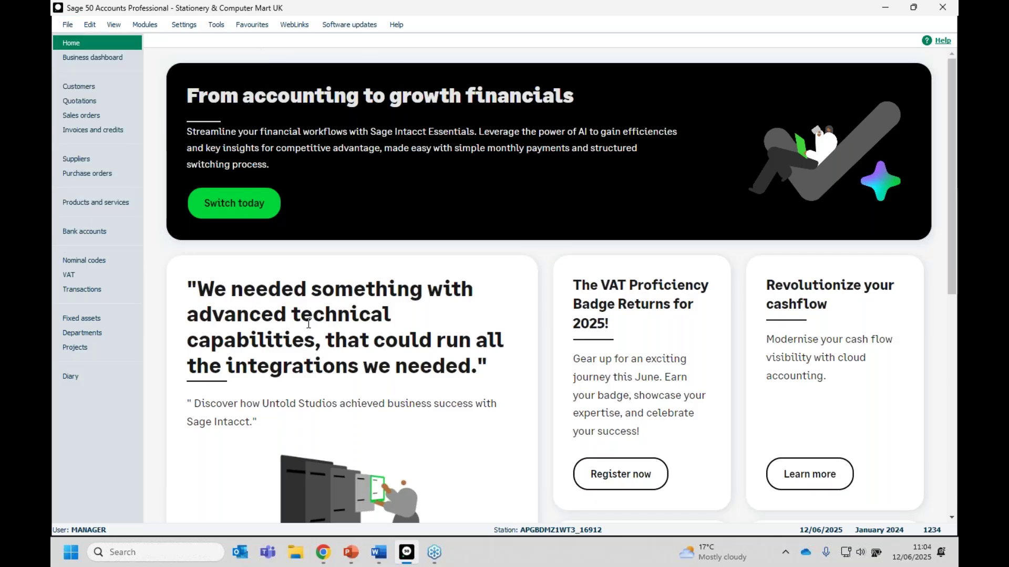
key(alt+Tab)
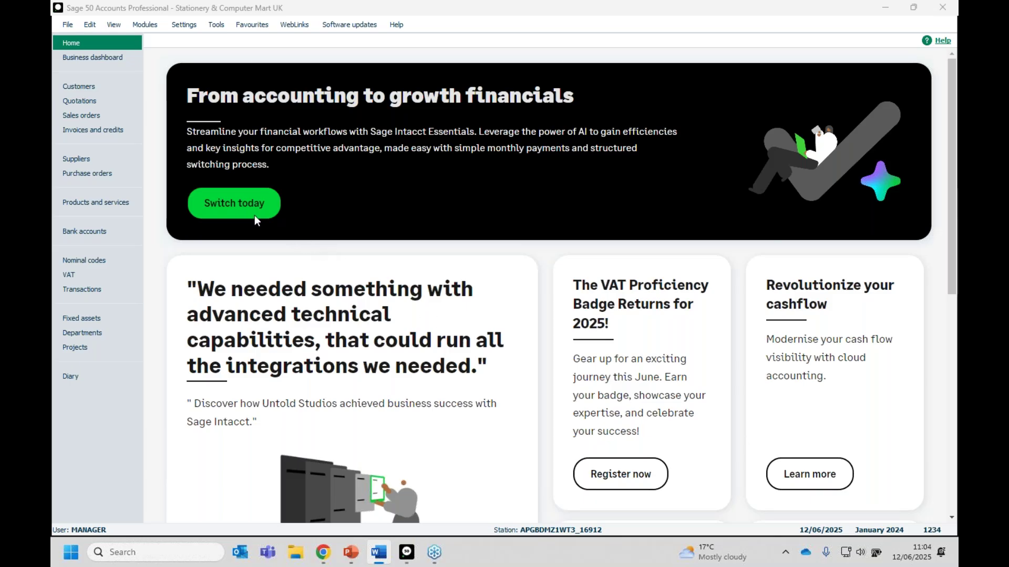
Step: View the ledger style and configurable column settings in the program options, then close them without changes
click(216, 25)
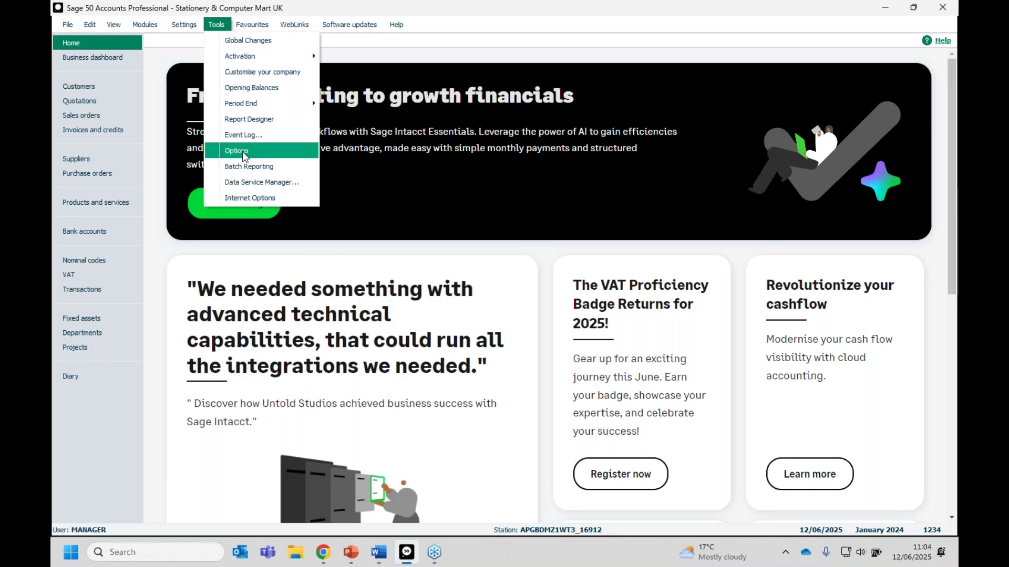
click(277, 152)
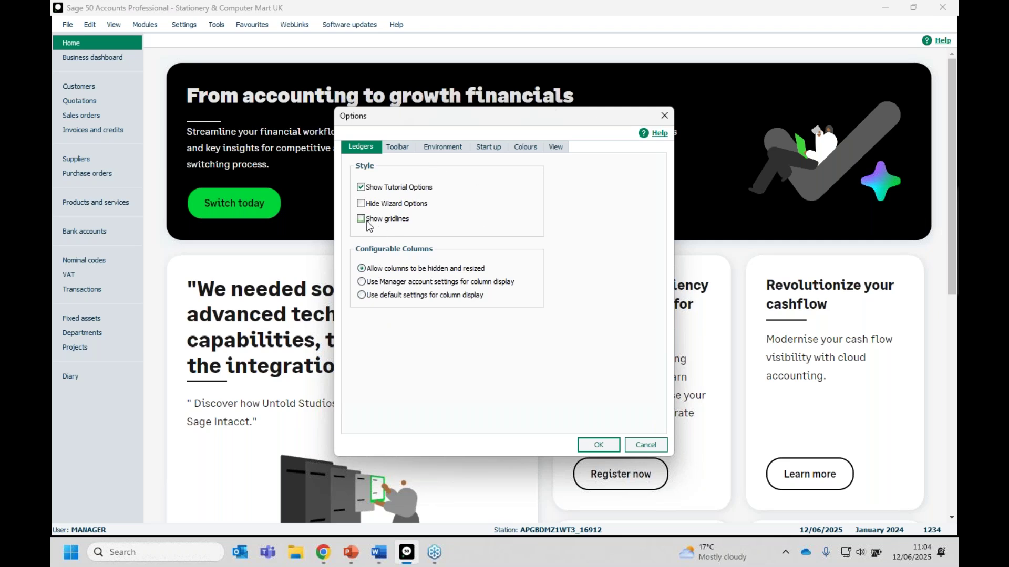
click(644, 448)
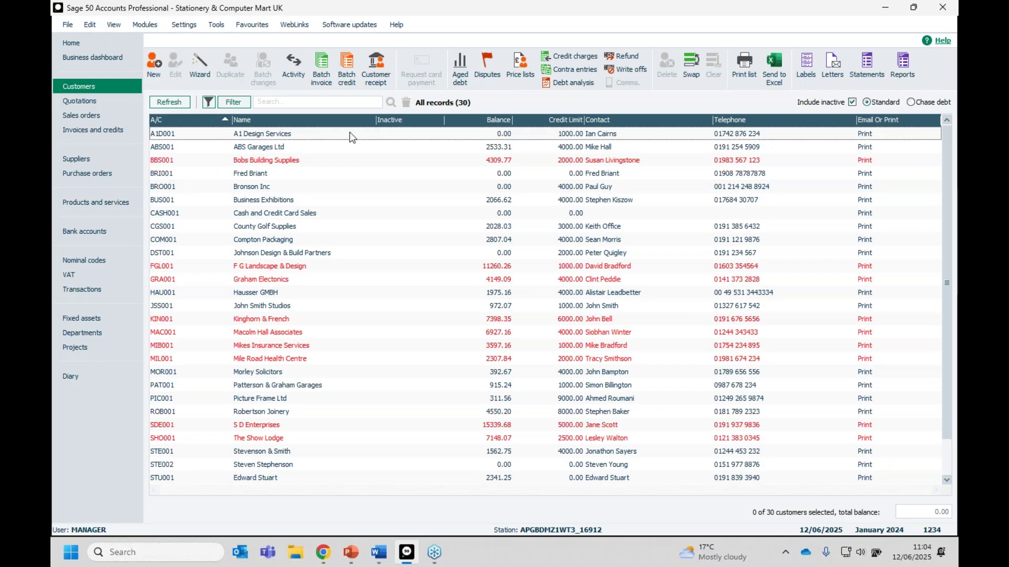
Step: Turn on Show gridlines in the ledger options, accepting the closure of all open windows
click(215, 24)
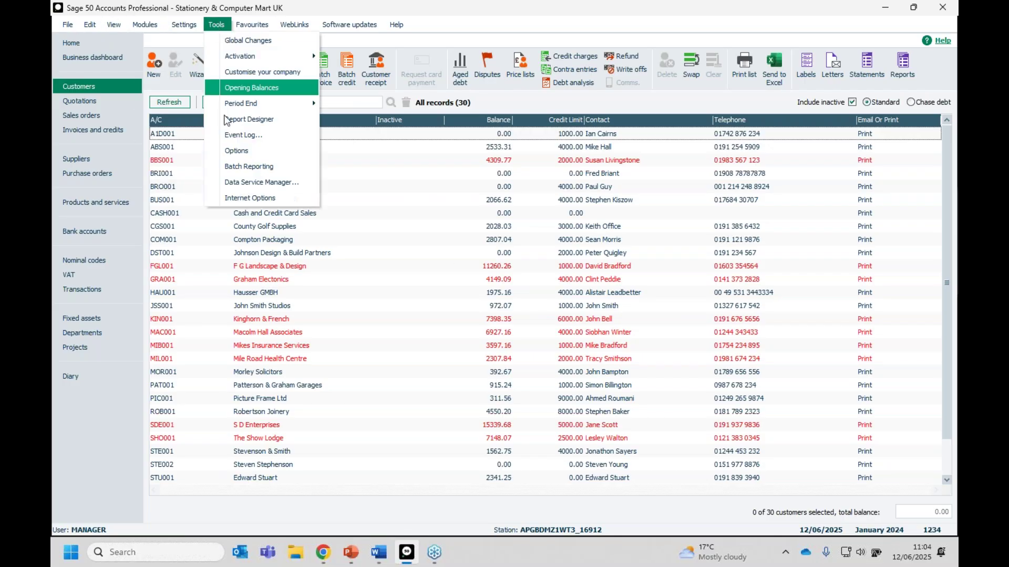
click(232, 152)
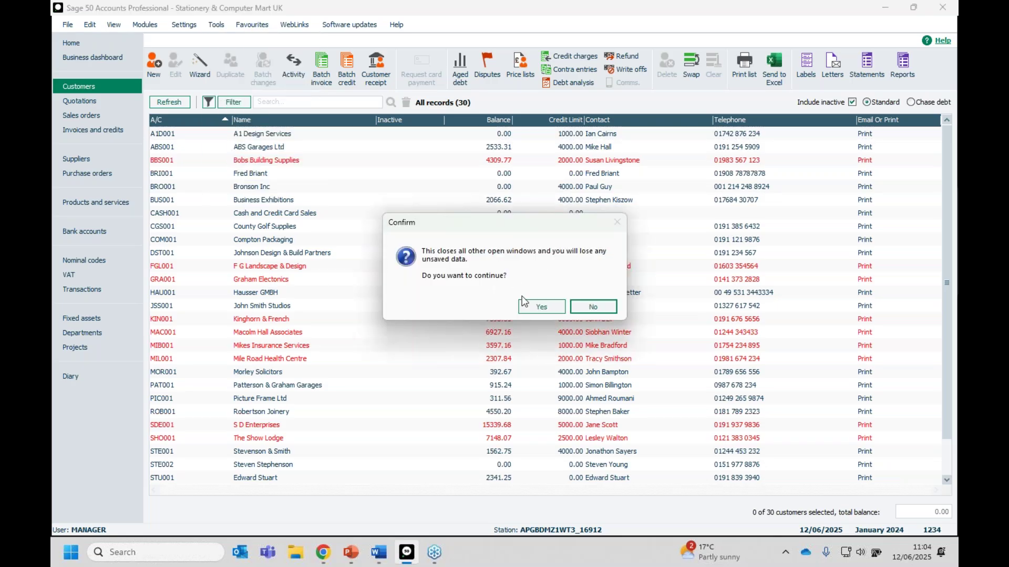
click(526, 308)
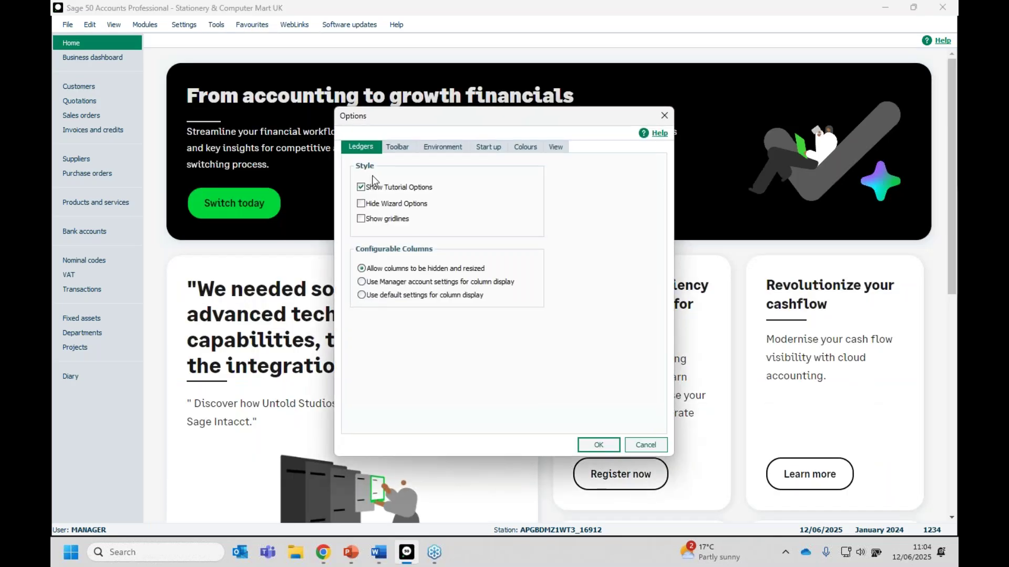
click(361, 219)
click(593, 441)
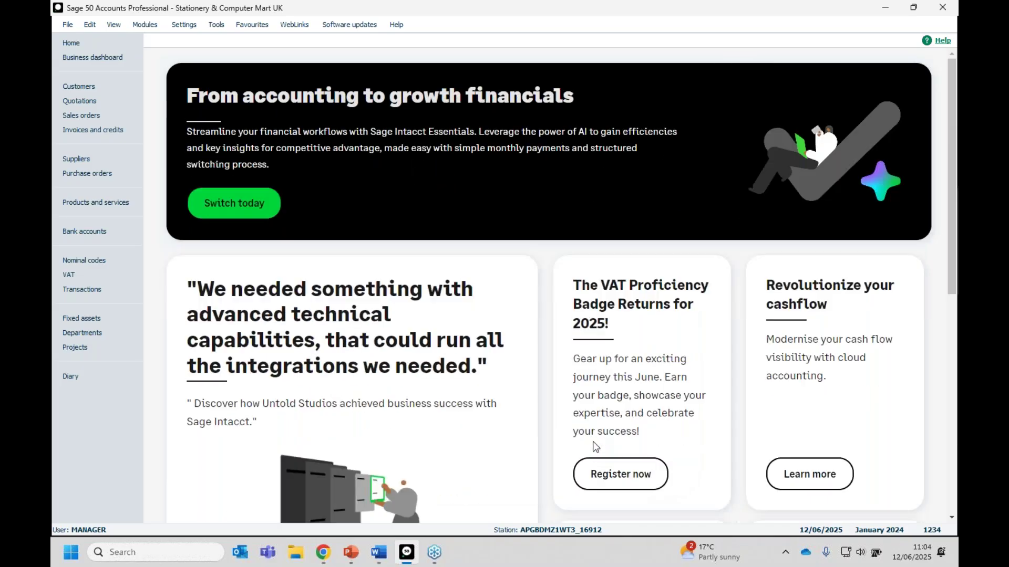
Step: Look through the customers, quotations, suppliers, products and services, and purchase orders lists to examine their gridlines
click(71, 87)
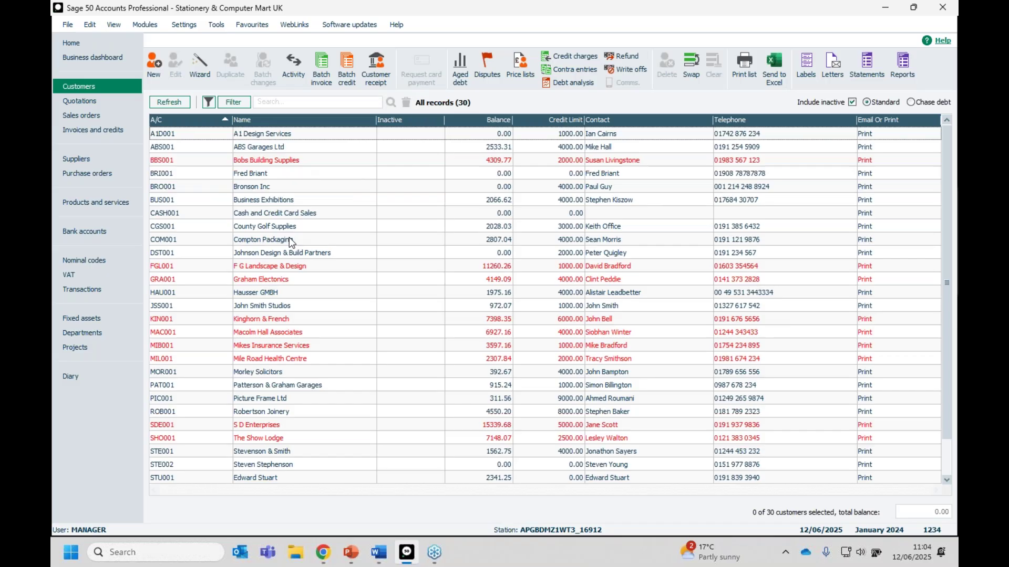
click(71, 99)
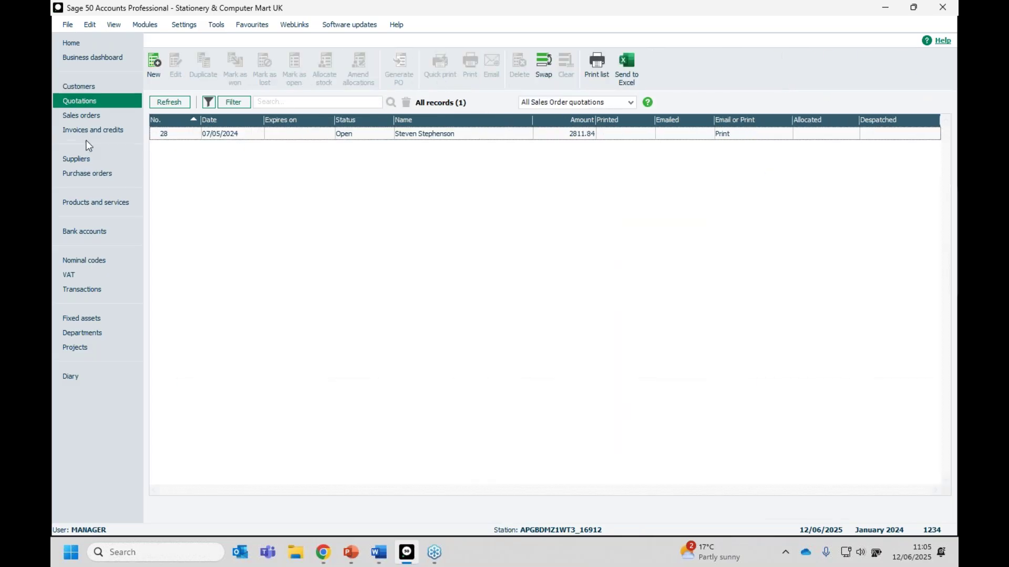
click(78, 161)
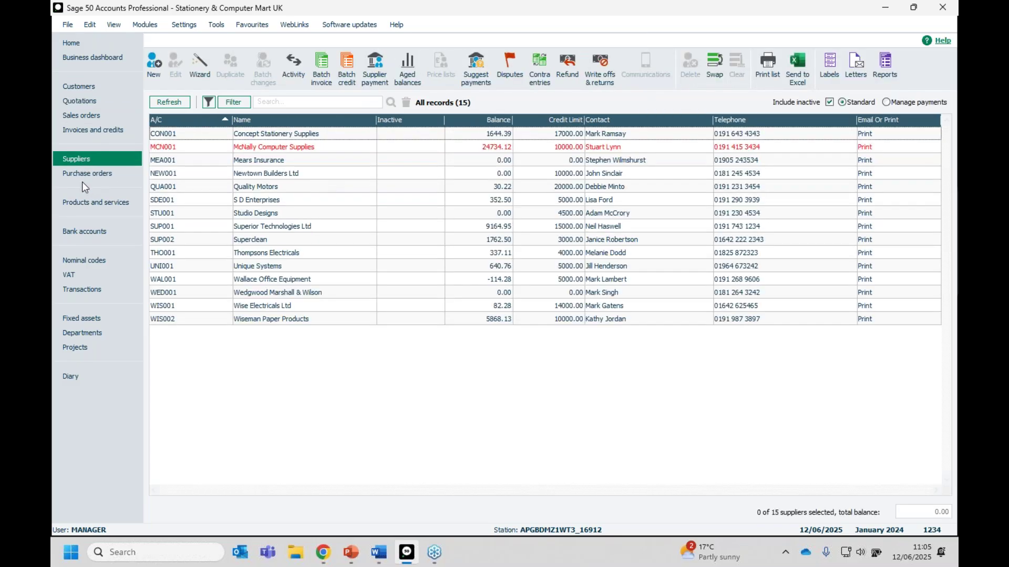
click(97, 204)
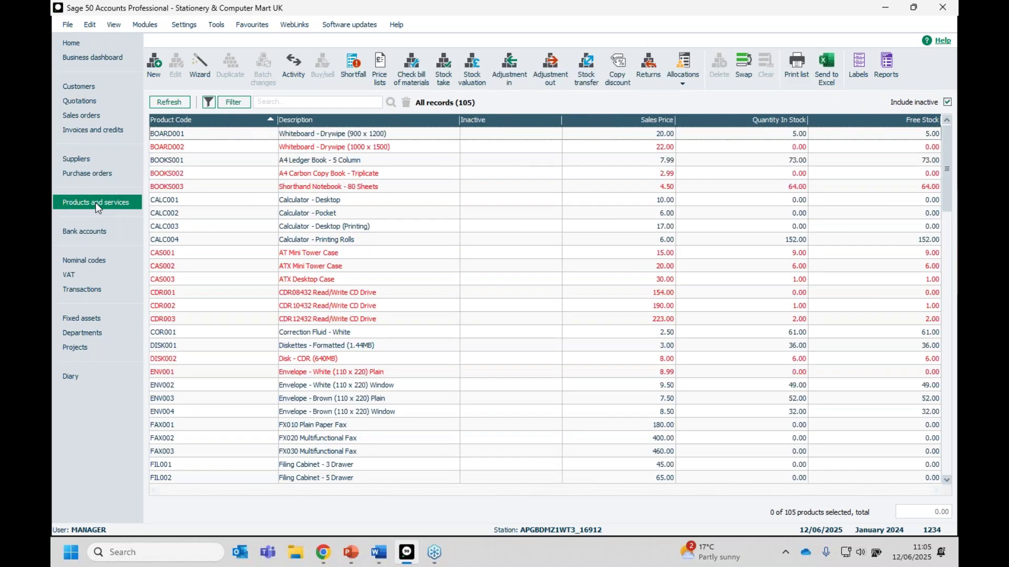
click(76, 172)
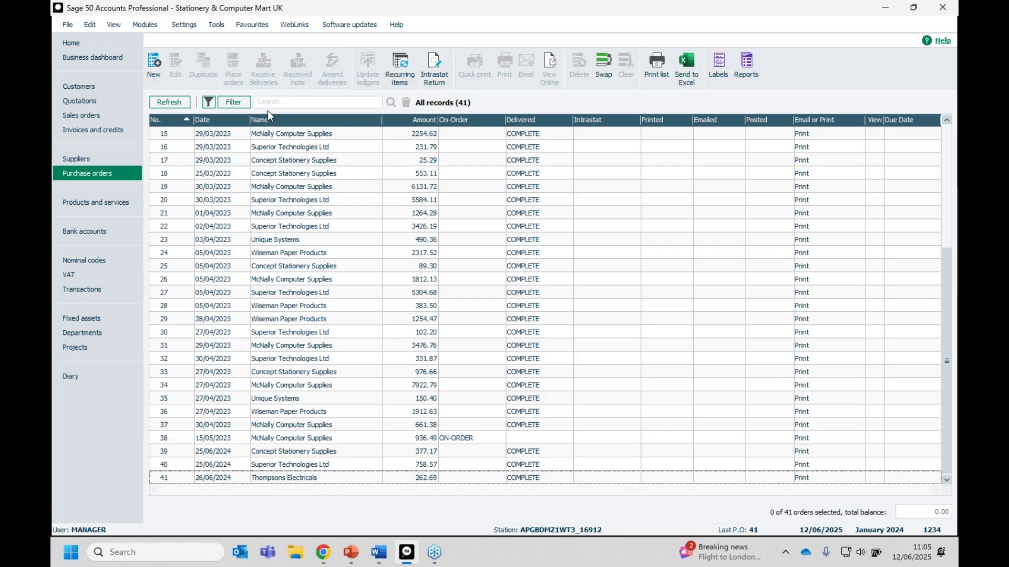
Step: Turn off Show gridlines in the ledger options and open the customers list
click(219, 25)
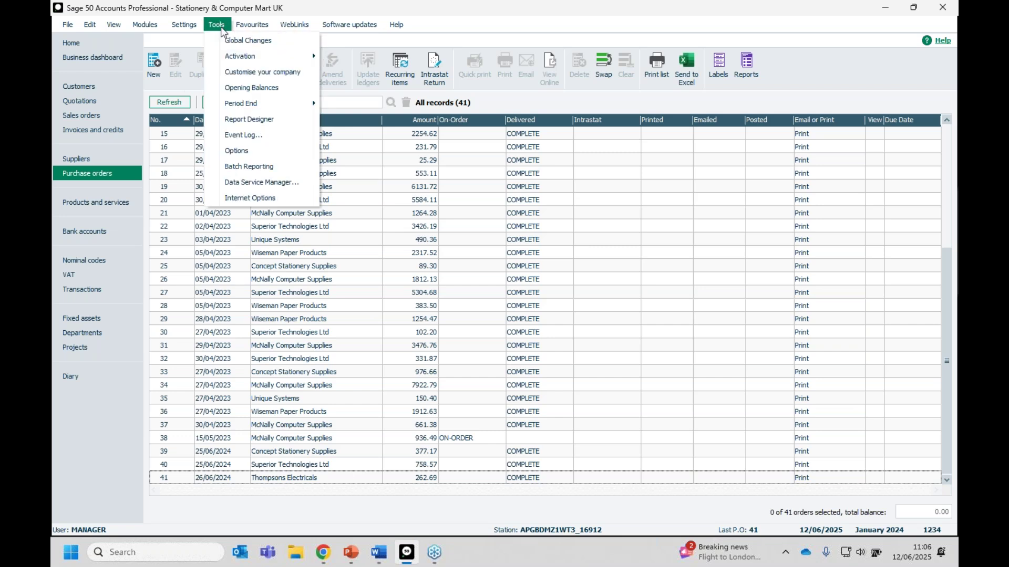
click(236, 151)
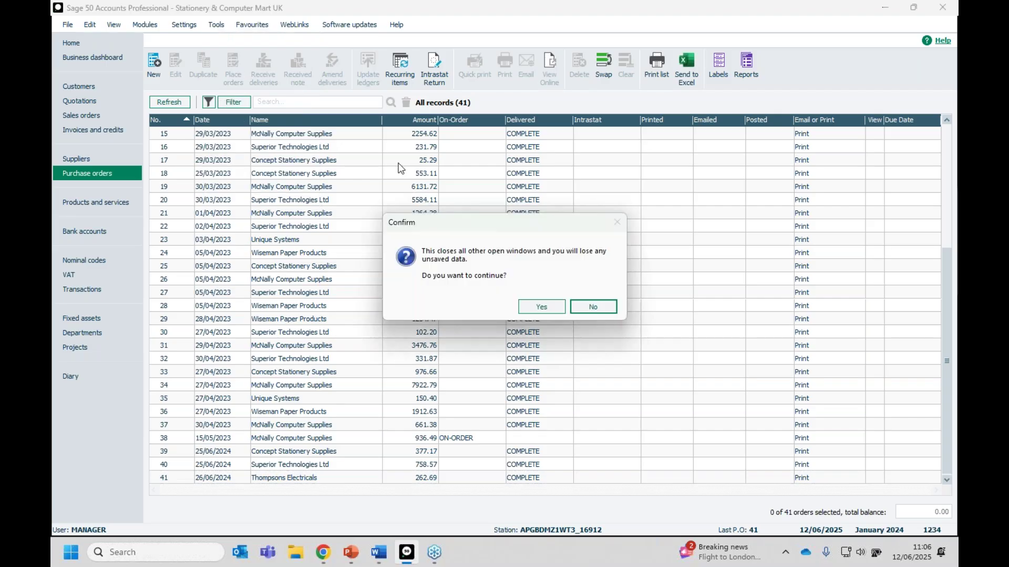
key(Return)
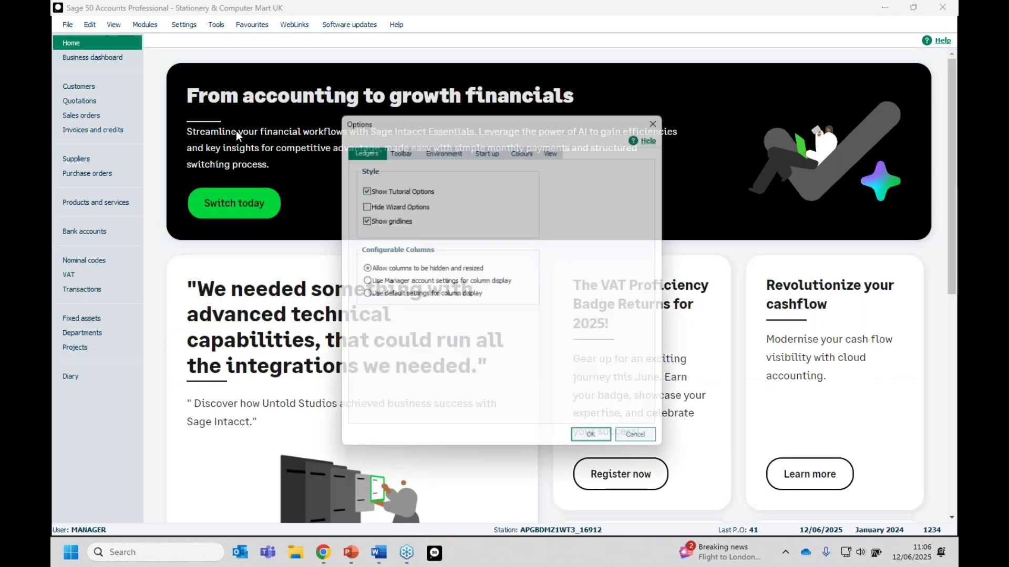
click(361, 219)
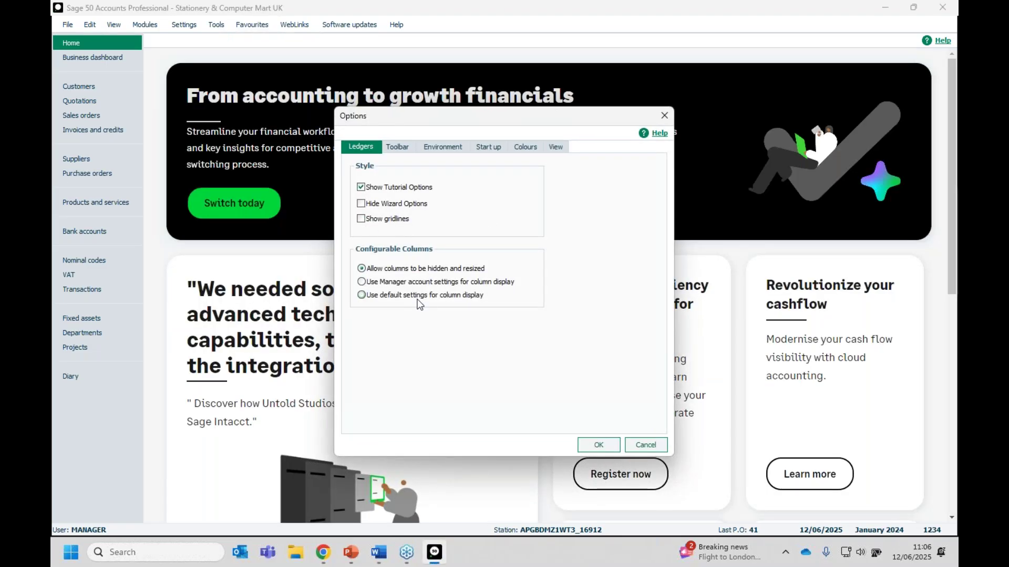
click(599, 445)
click(99, 86)
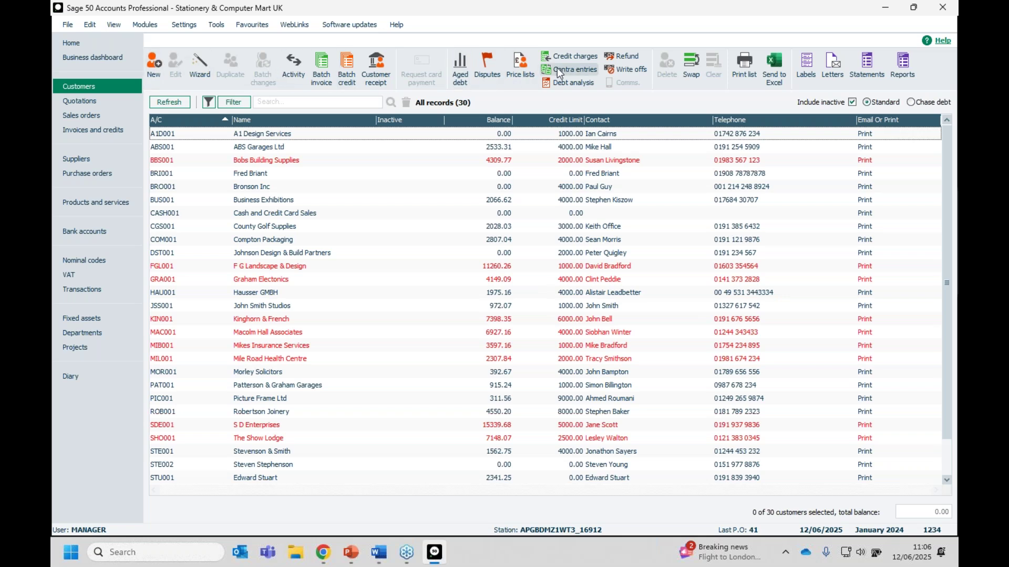
Step: Restore the maximised program window and resize it so the customer toolbar collapses its New/edit group
click(917, 10)
drag(727, 51, 576, 18)
drag(738, 372, 897, 351)
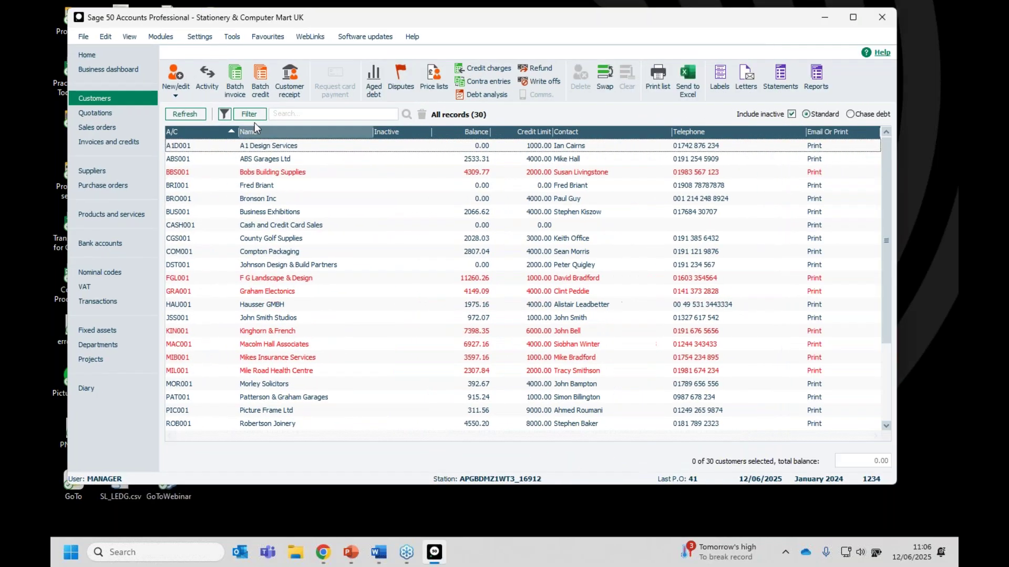
Step: View the commands in the collapsed New/edit group and open a blank customer record, then close it
click(172, 94)
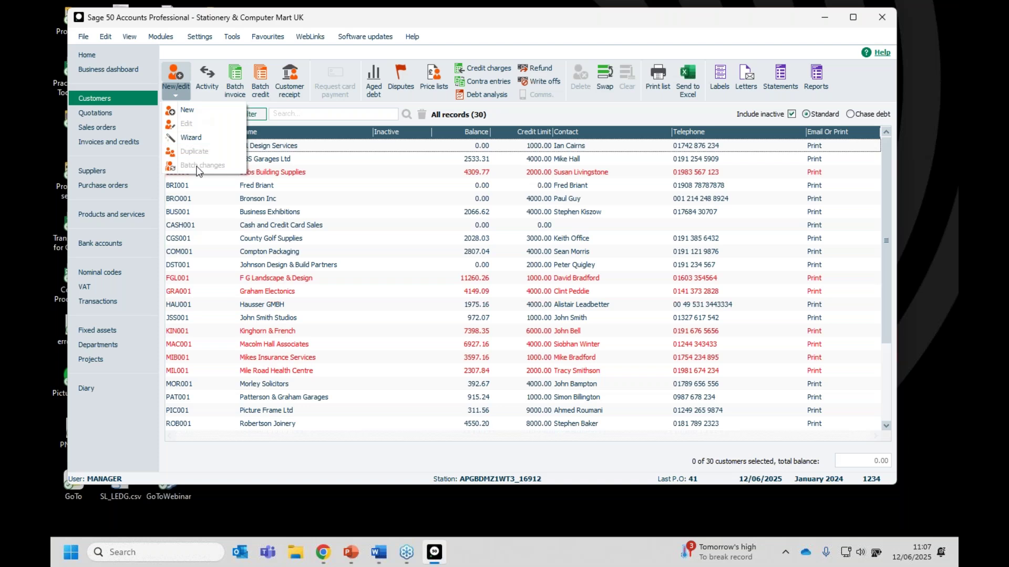
click(178, 94)
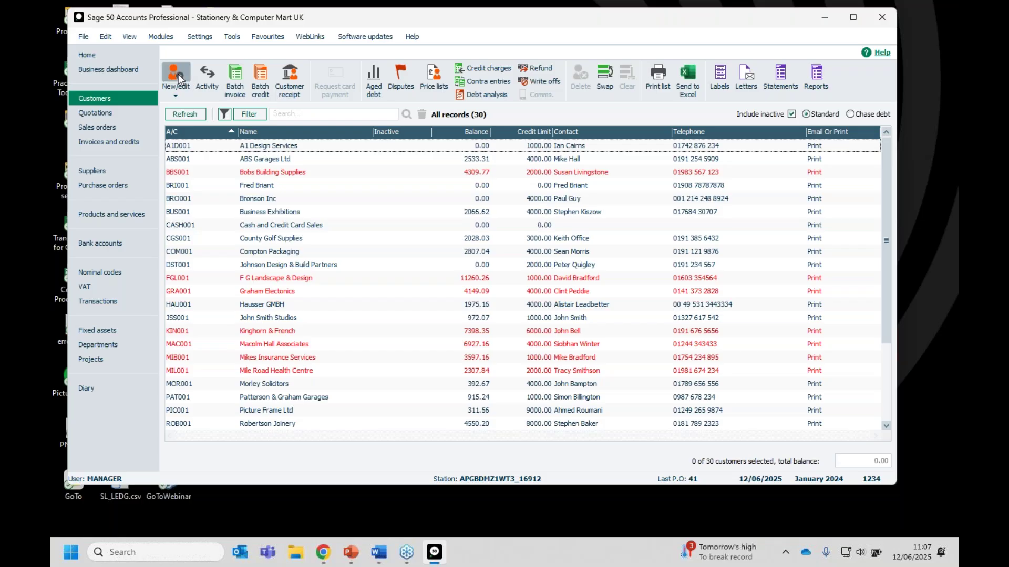
click(225, 113)
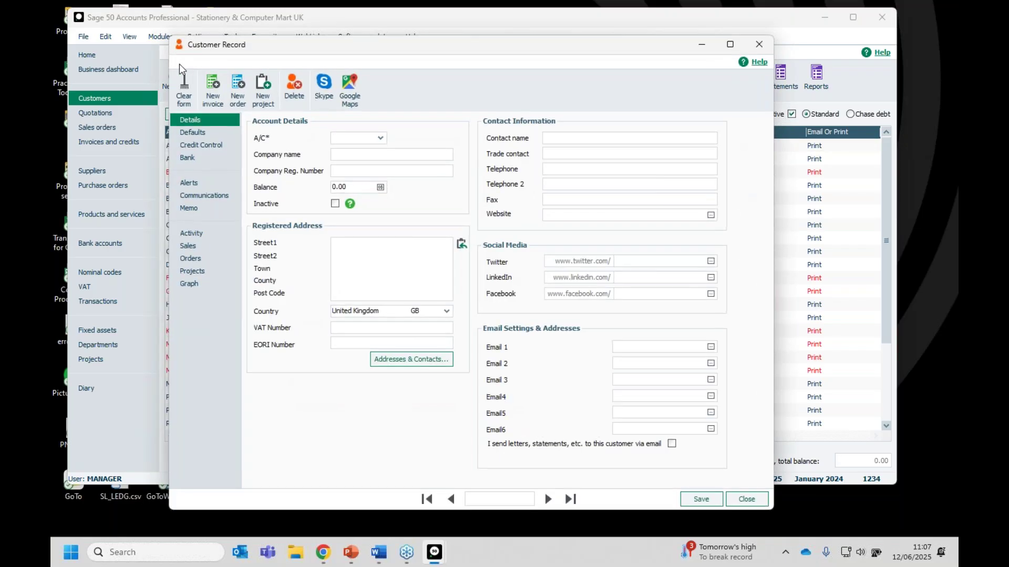
click(758, 45)
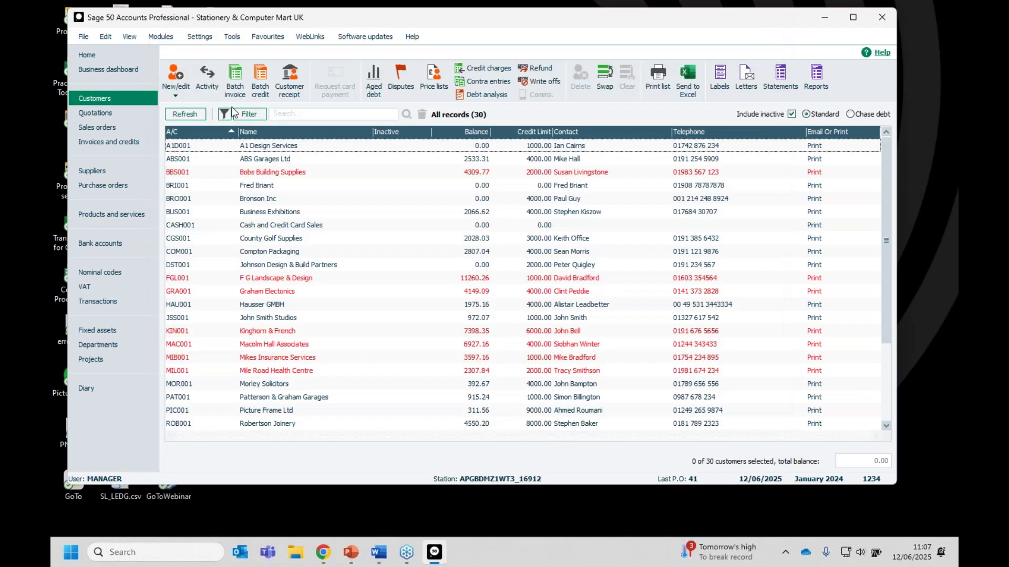
Step: Examine the toolbar options for the default task of the Customers Documents & reports group, then close without changes
click(233, 37)
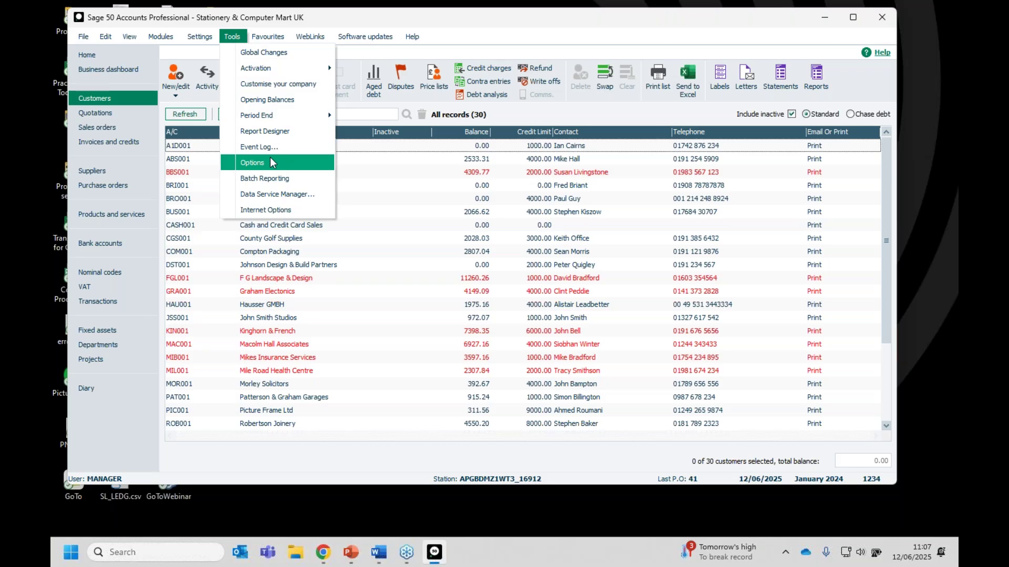
click(253, 163)
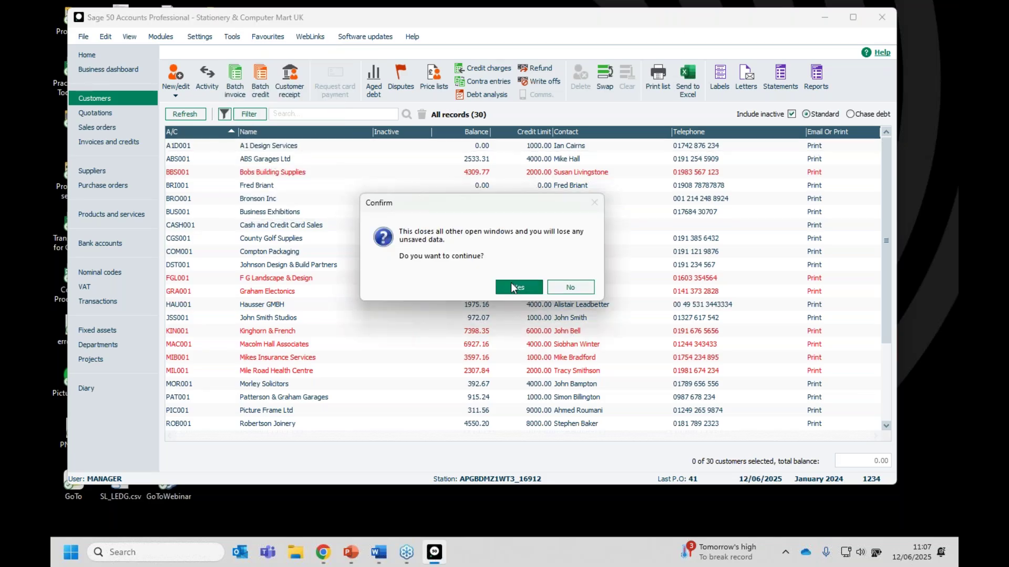
click(511, 288)
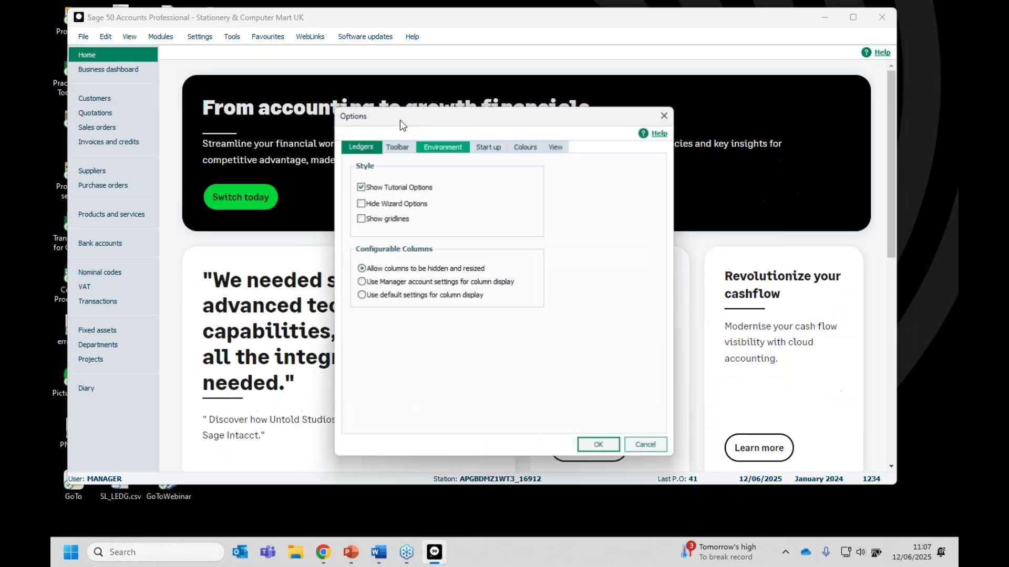
click(397, 147)
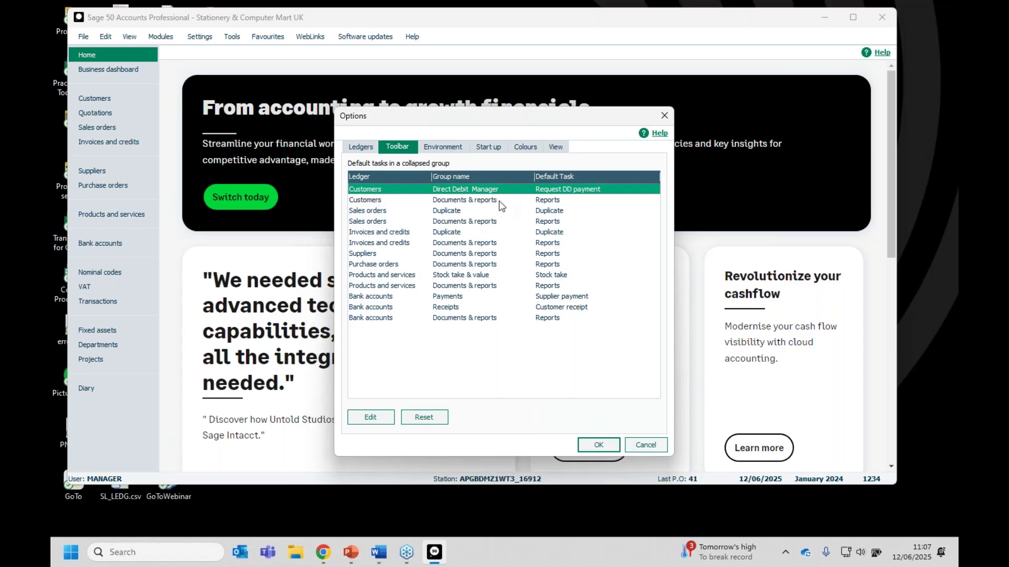
click(378, 201)
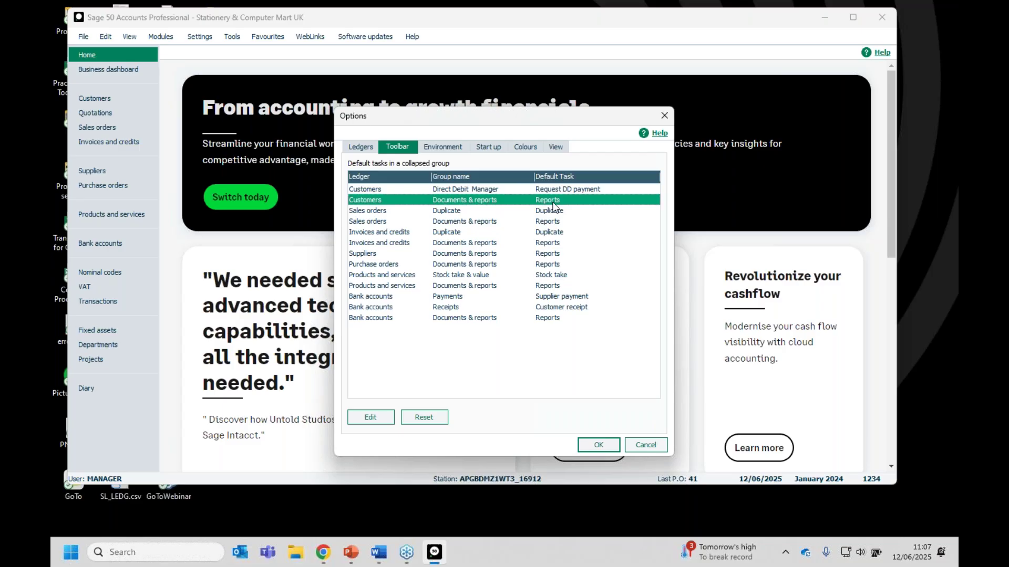
click(643, 446)
Step: Open the customers list, narrow the window until Documents & reports collapses, and view the commands in that group
click(101, 100)
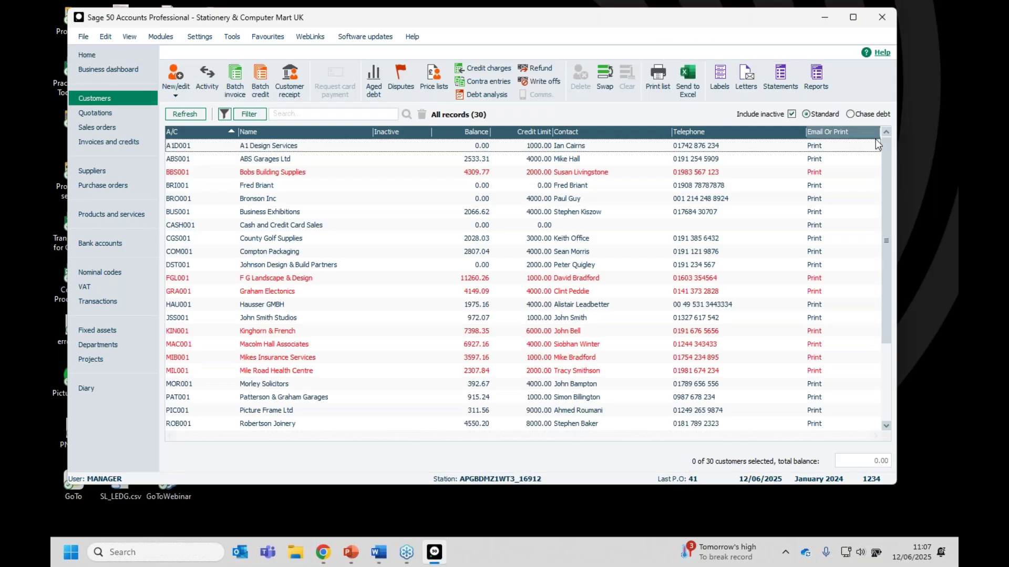
drag(896, 142, 737, 158)
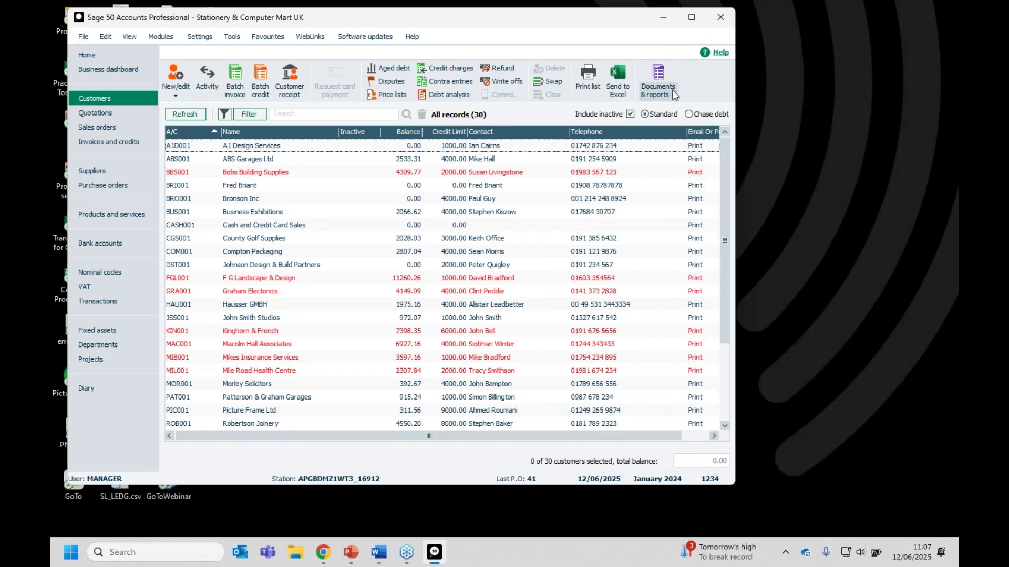
click(665, 95)
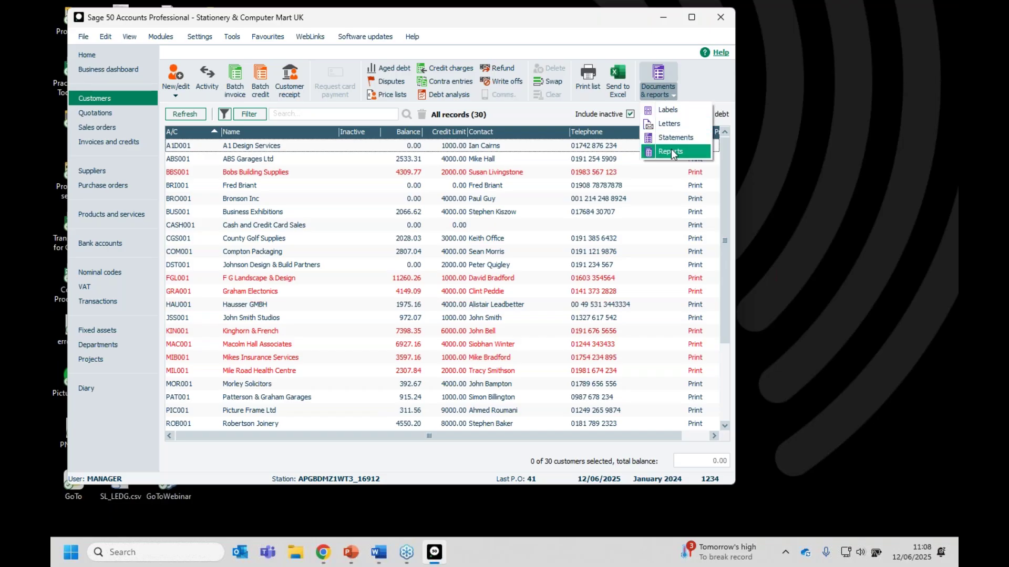
click(709, 94)
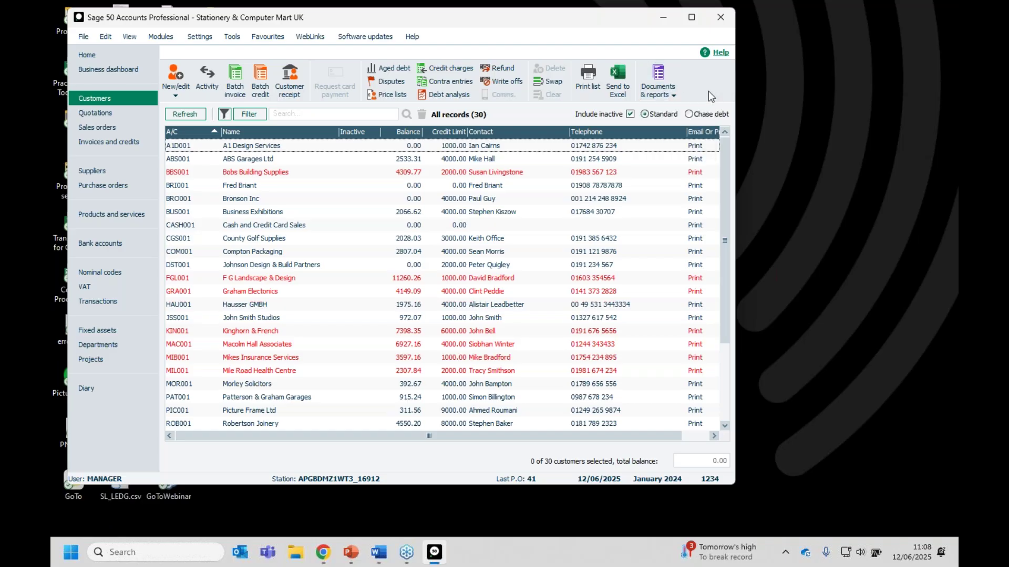
Step: View the commands in the collapsed Documents & reports group and run its default task, then close the customer reports window
click(672, 94)
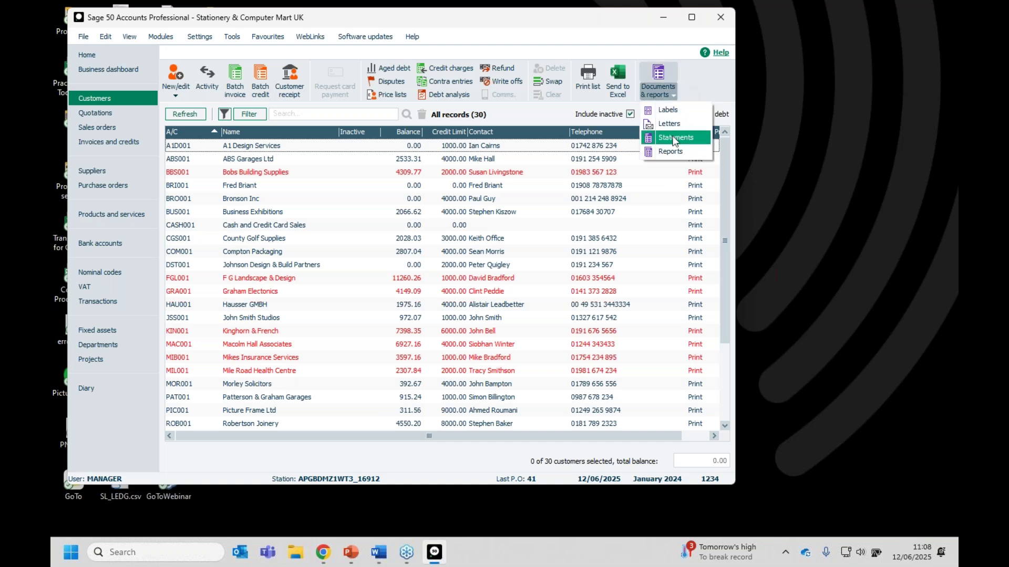
click(662, 83)
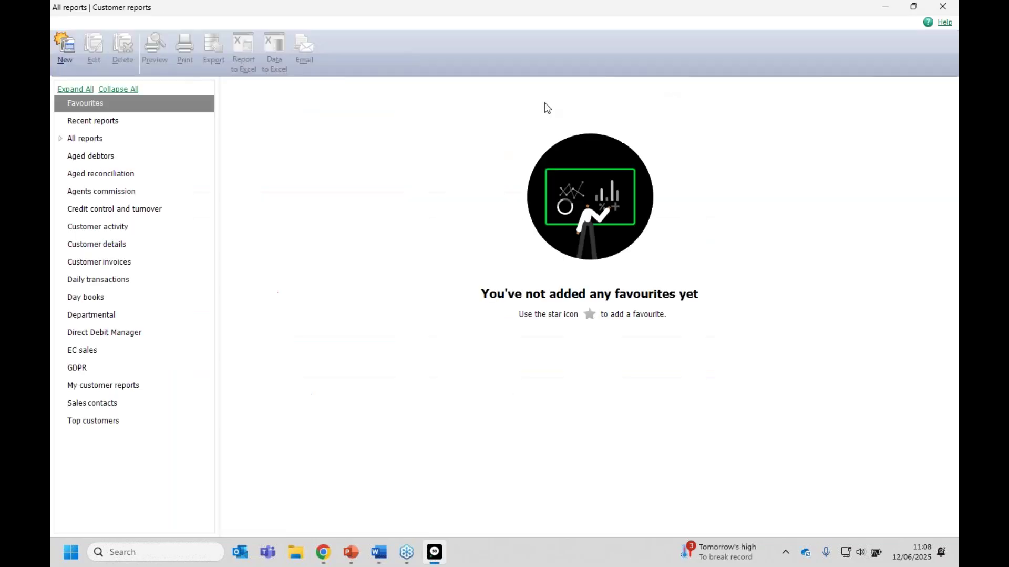
click(938, 8)
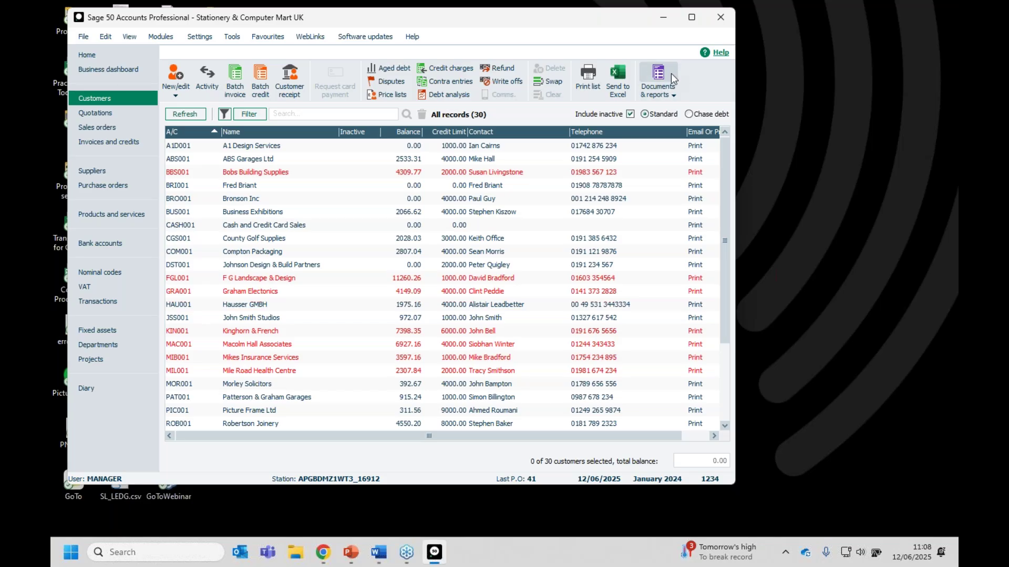
Step: Set the default task of the Customers Documents & reports toolbar group to Letters in the program options and save
click(232, 37)
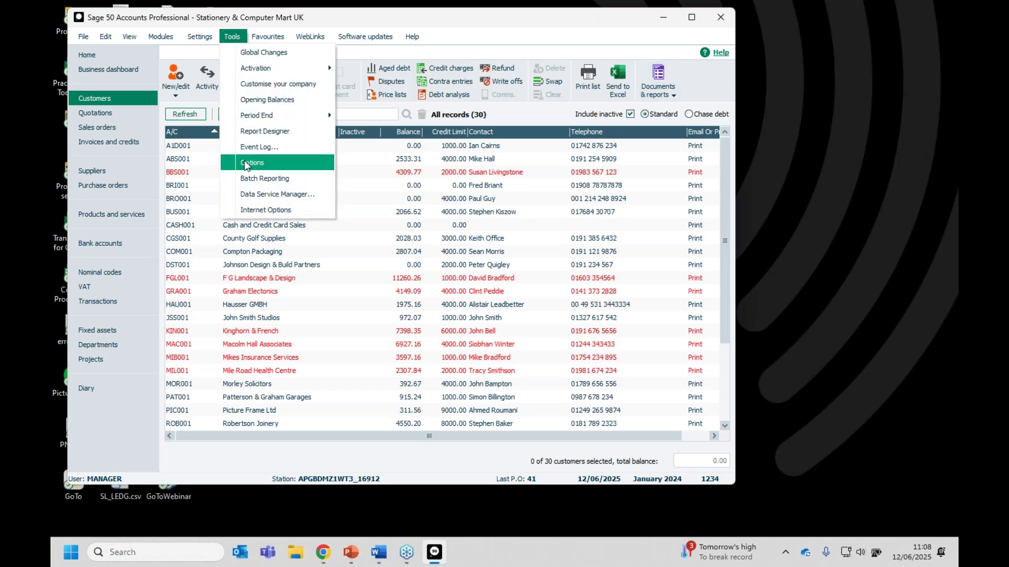
click(250, 163)
click(440, 282)
click(397, 147)
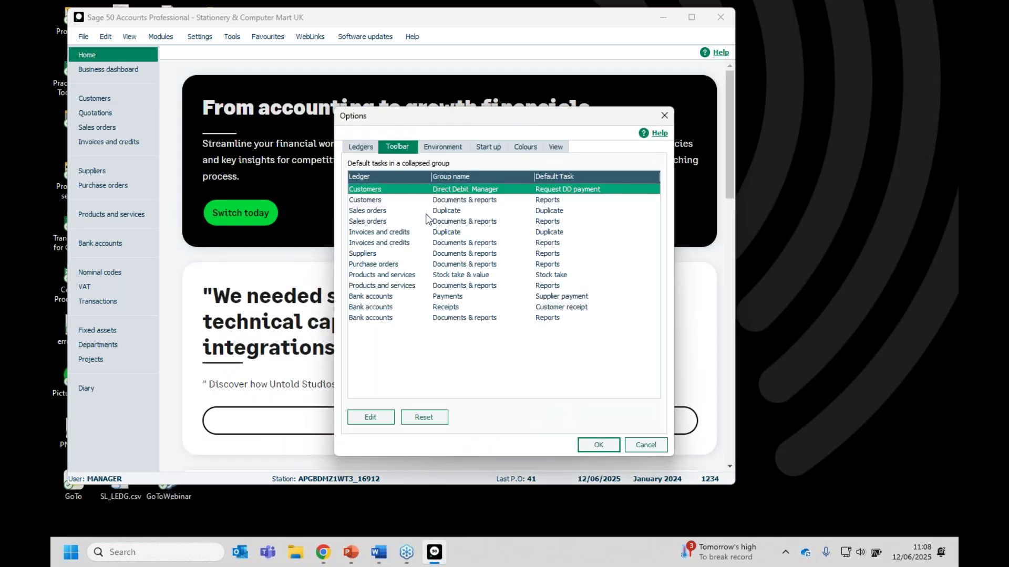
click(370, 202)
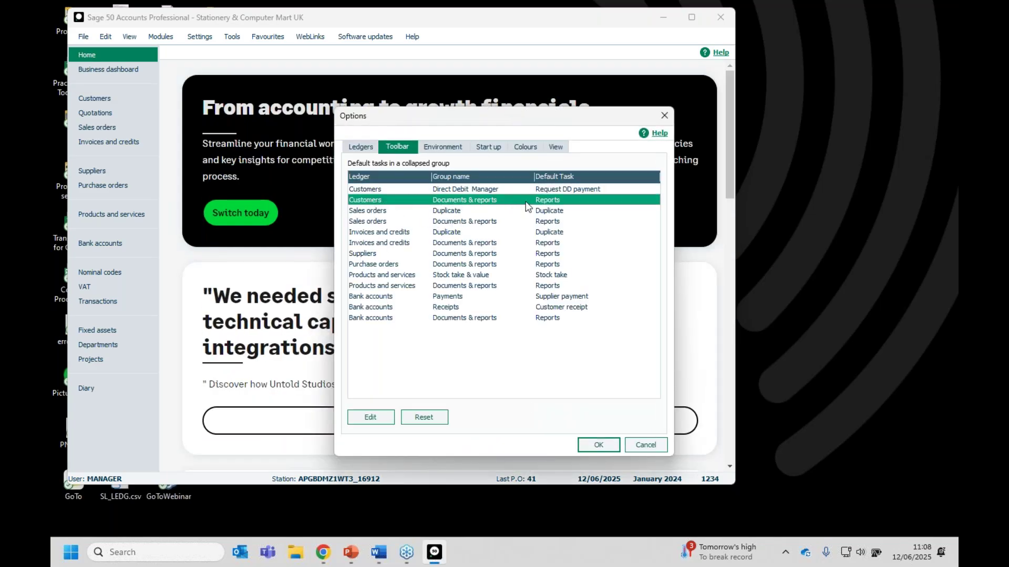
click(374, 417)
click(548, 298)
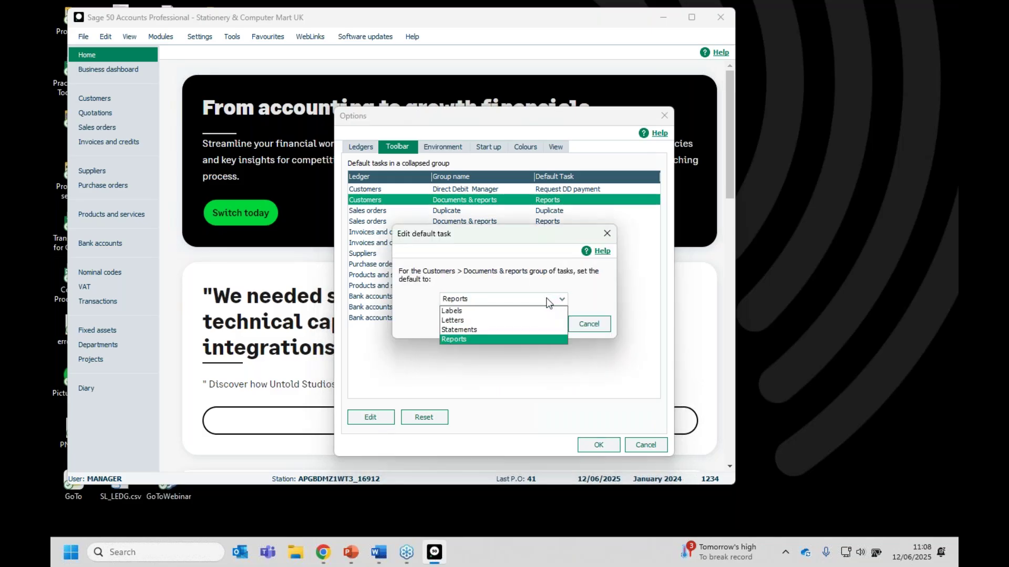
click(469, 320)
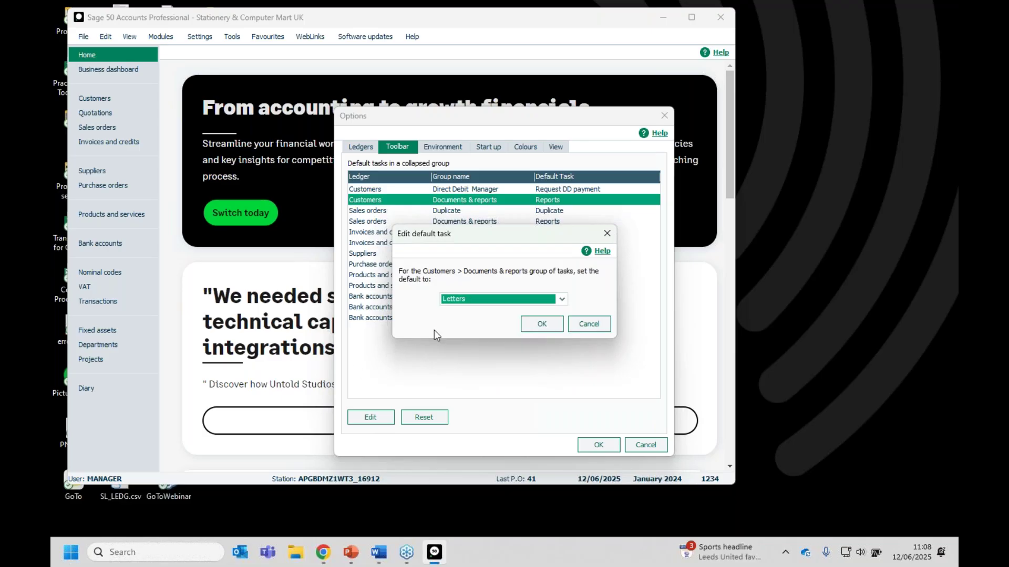
click(545, 323)
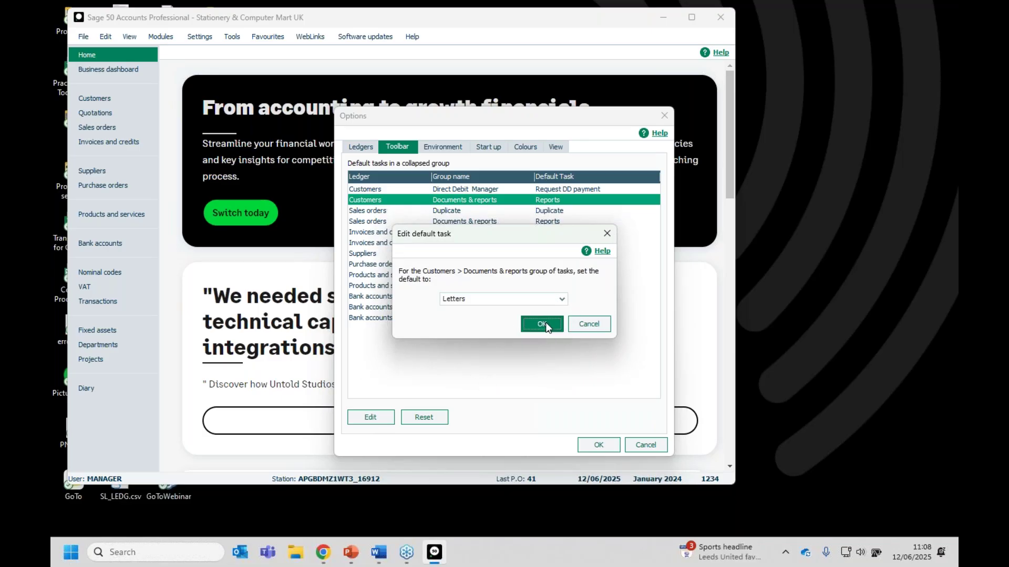
click(596, 445)
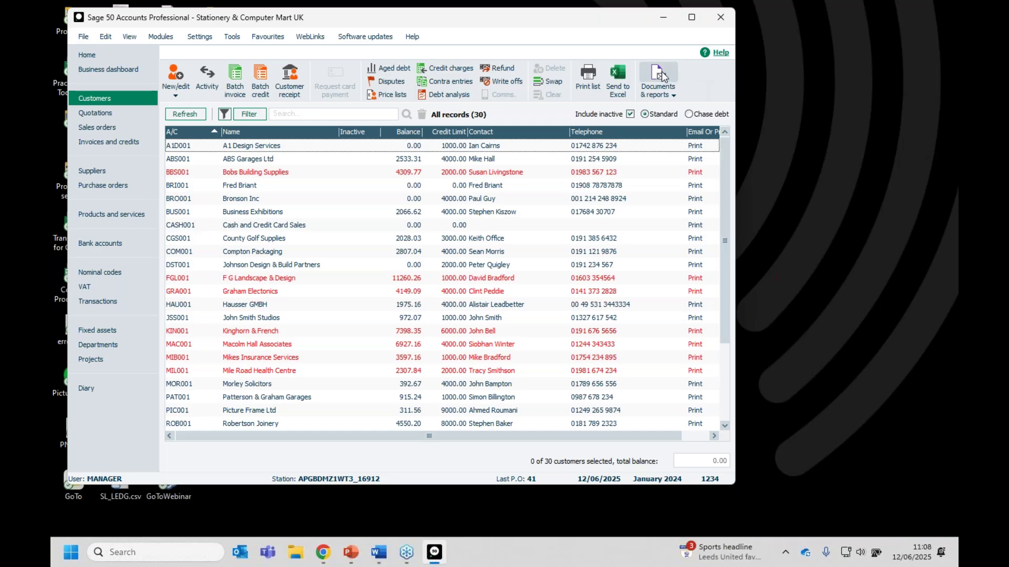
Step: Run the default task of the customers Documents & reports group, close the letters window, and view the group's commands
click(661, 71)
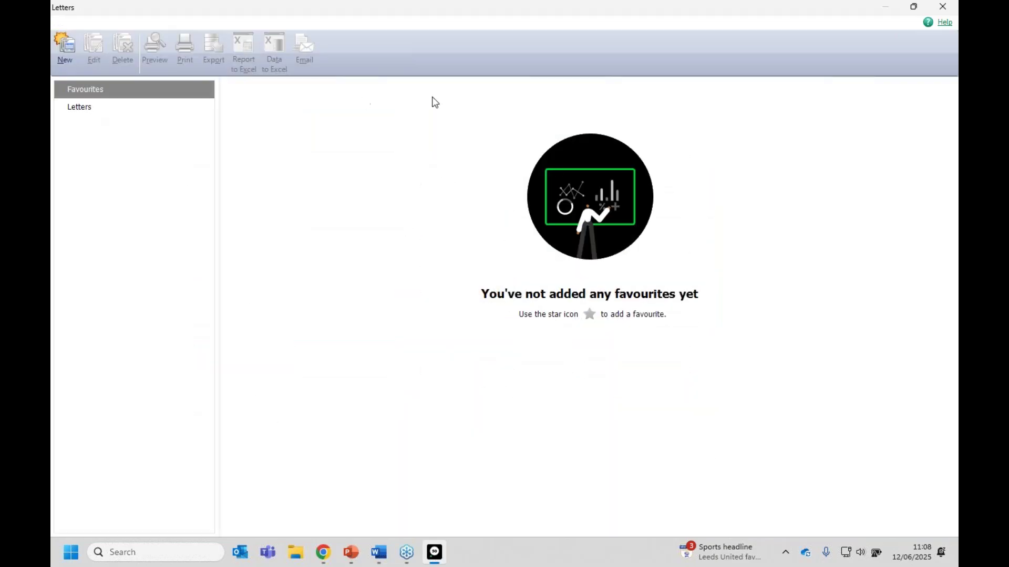
click(942, 6)
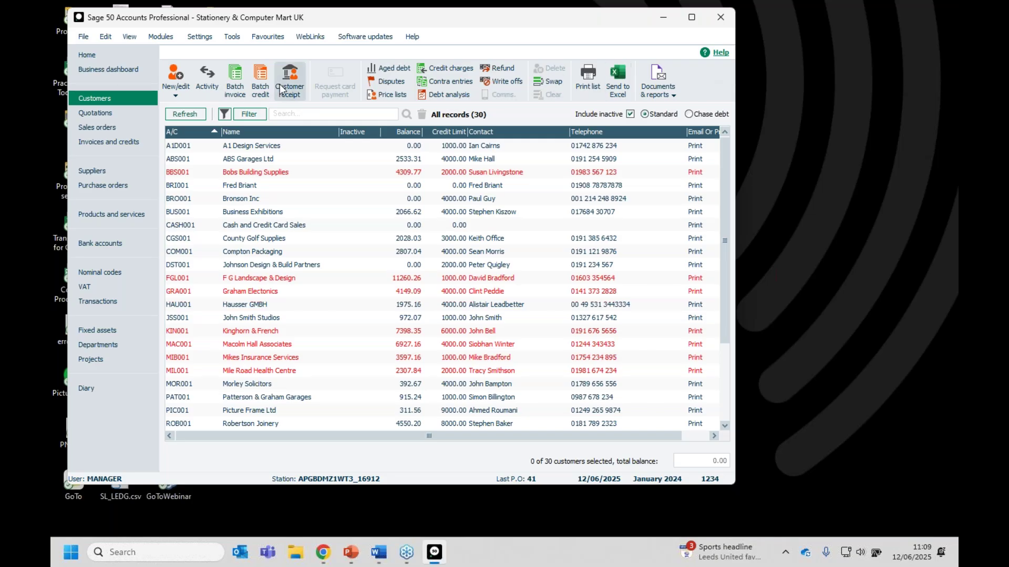
click(658, 87)
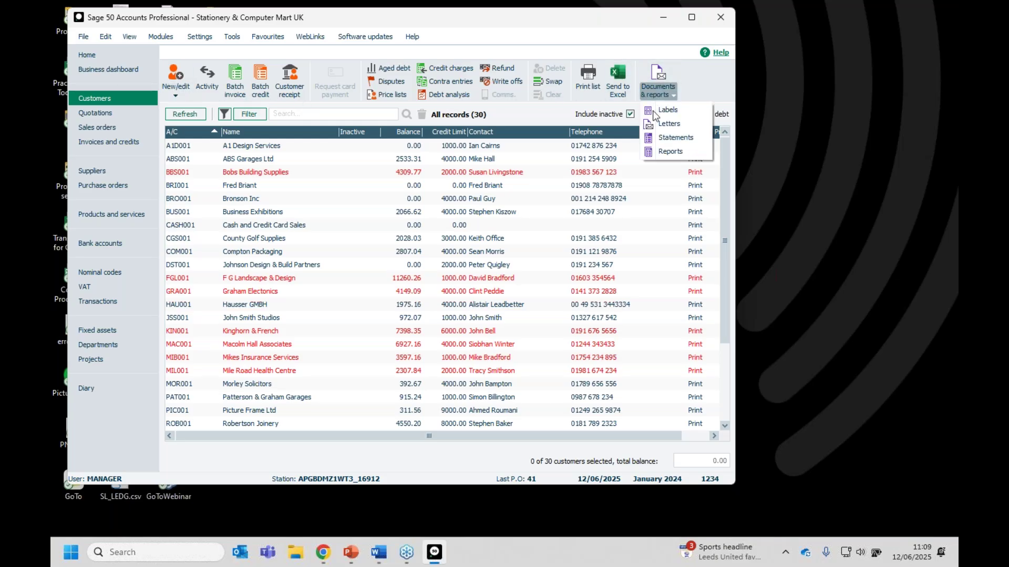
click(696, 82)
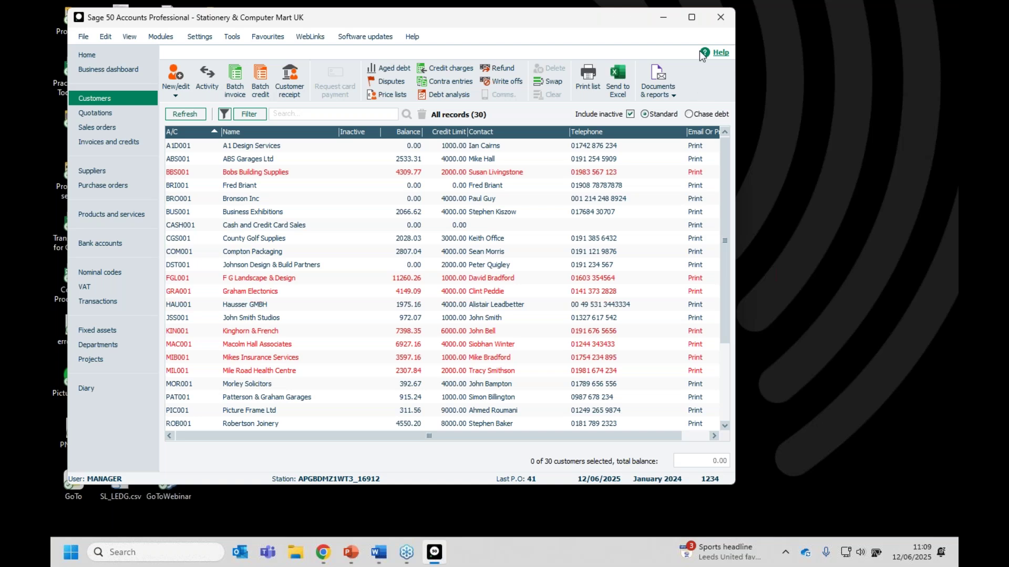
Step: Maximise the program window and open the colour settings in the program options
click(691, 17)
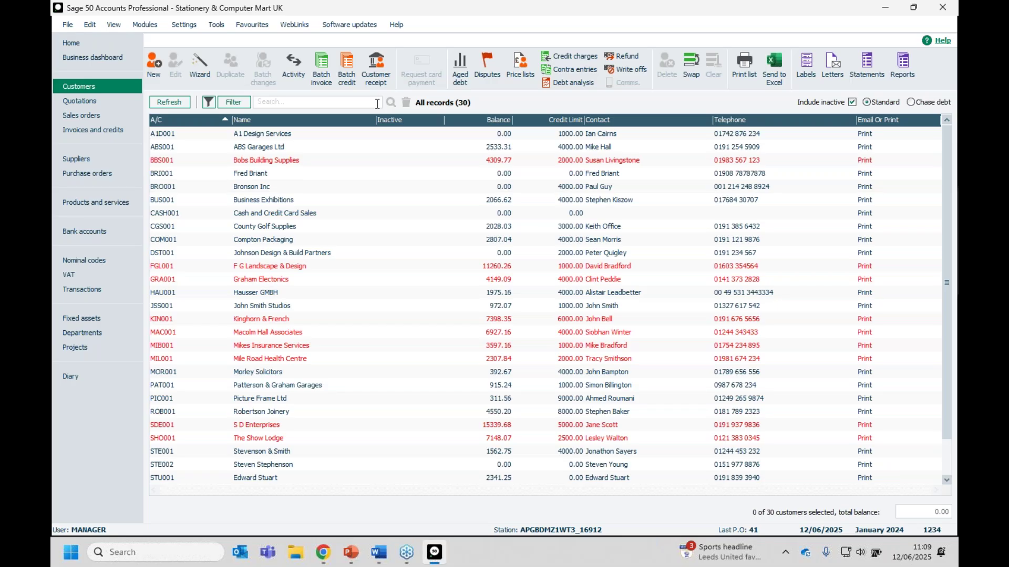
click(216, 27)
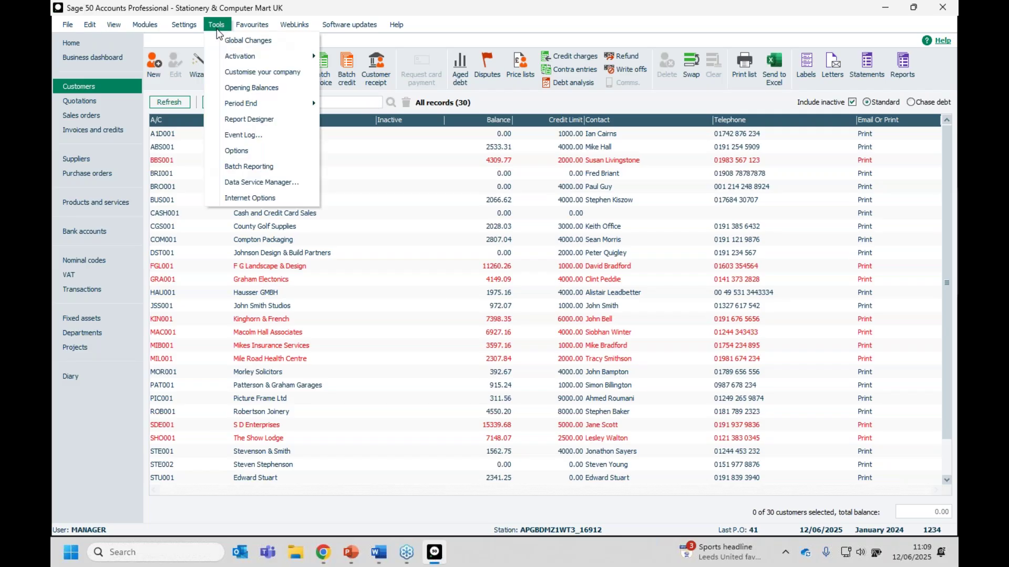
click(236, 151)
click(547, 307)
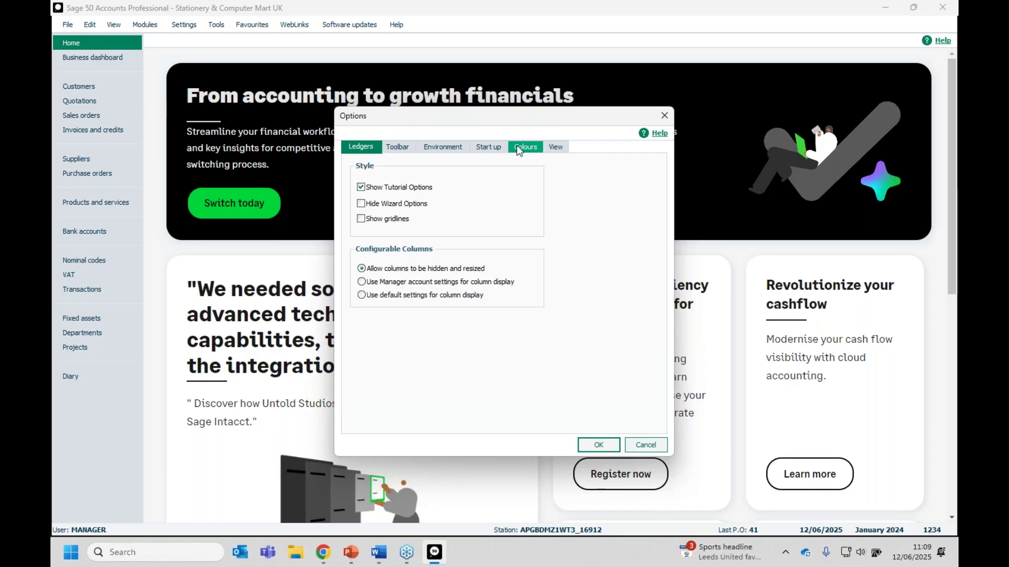
click(518, 148)
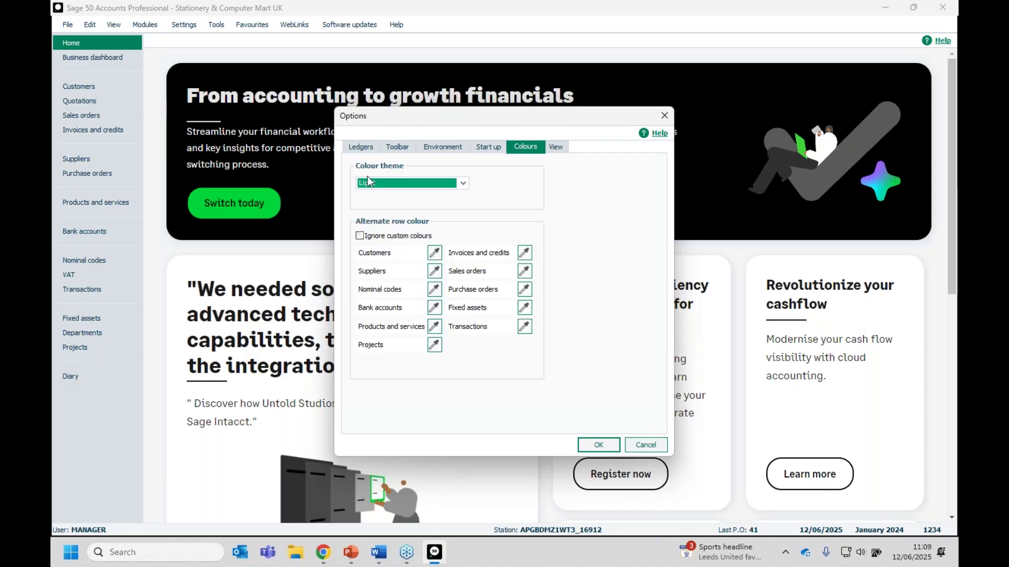
Step: Examine the Dark, Light and White colour themes on offer, leaving Light selected
click(463, 182)
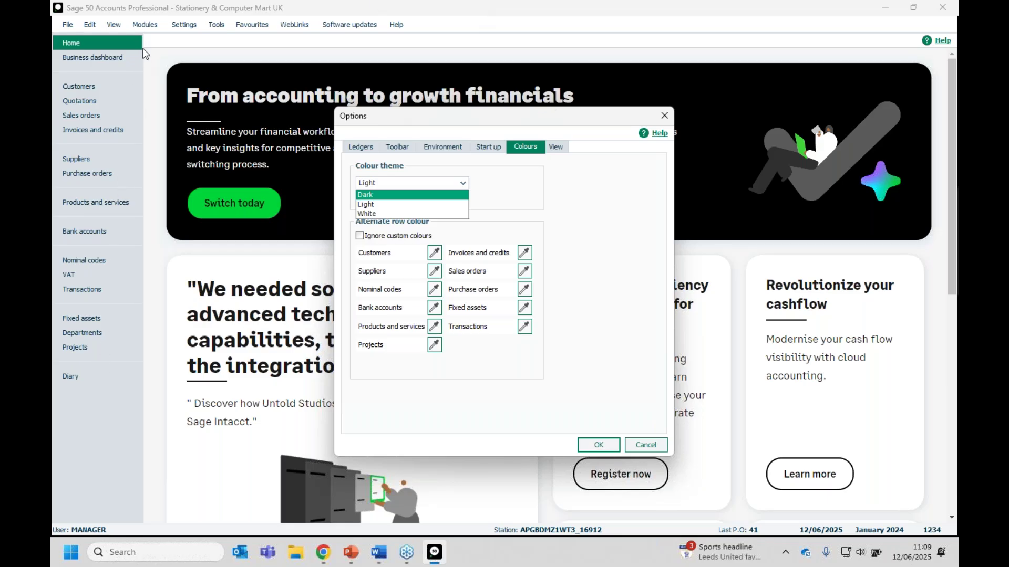
click(517, 196)
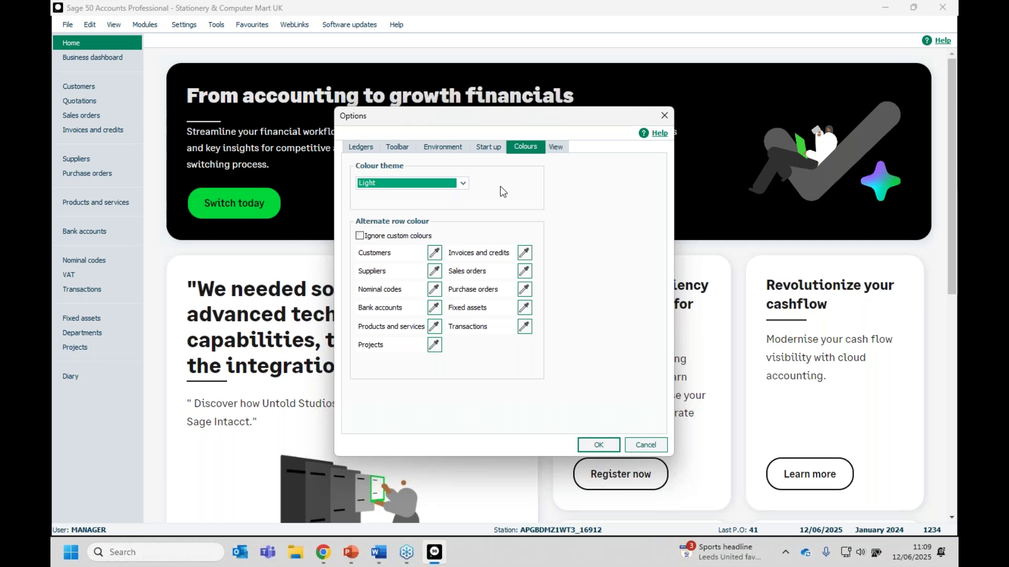
click(463, 183)
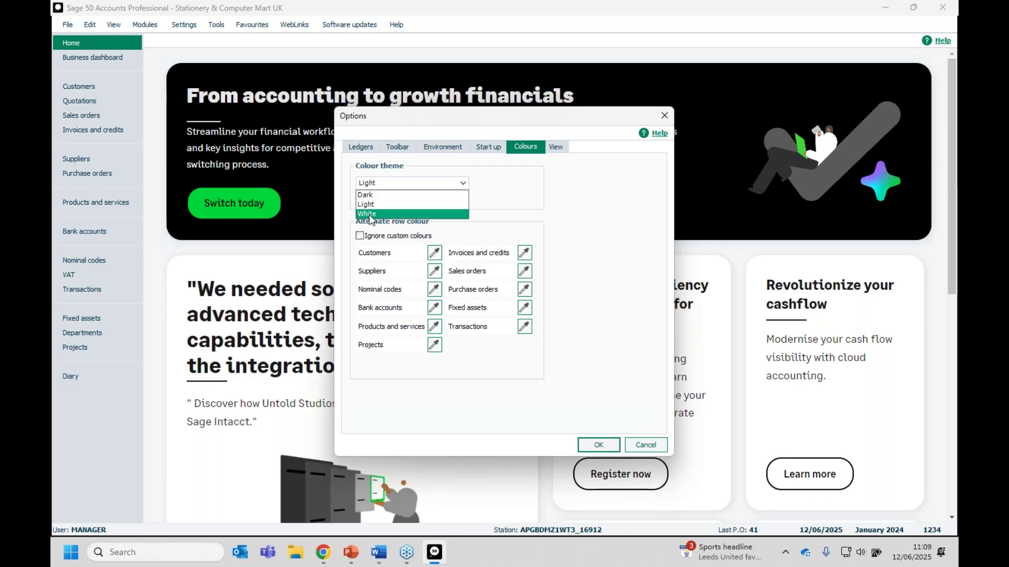
click(543, 182)
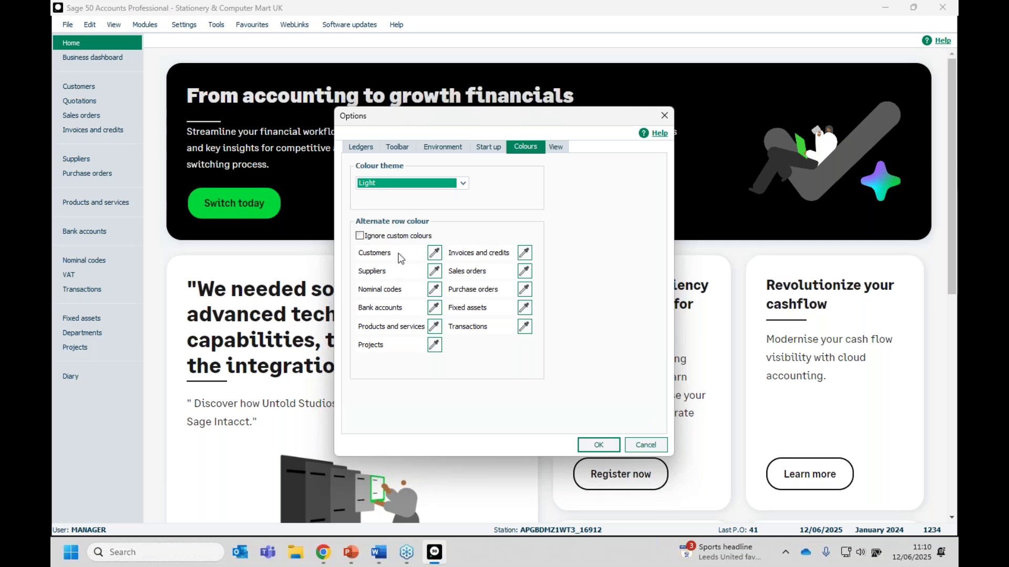
Step: Set the Customers alternate row colour to a custom light green
click(434, 252)
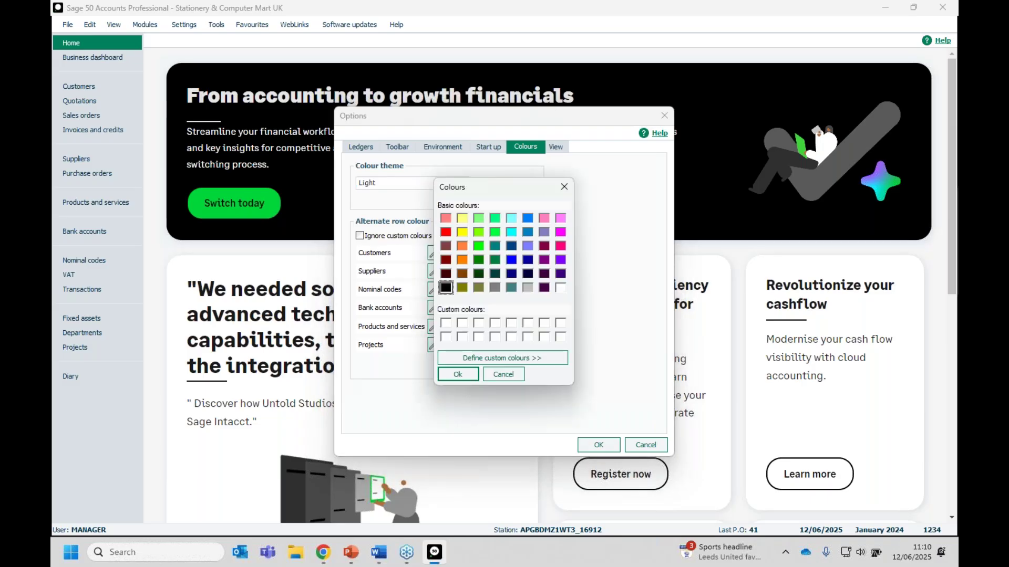
drag(494, 184, 607, 180)
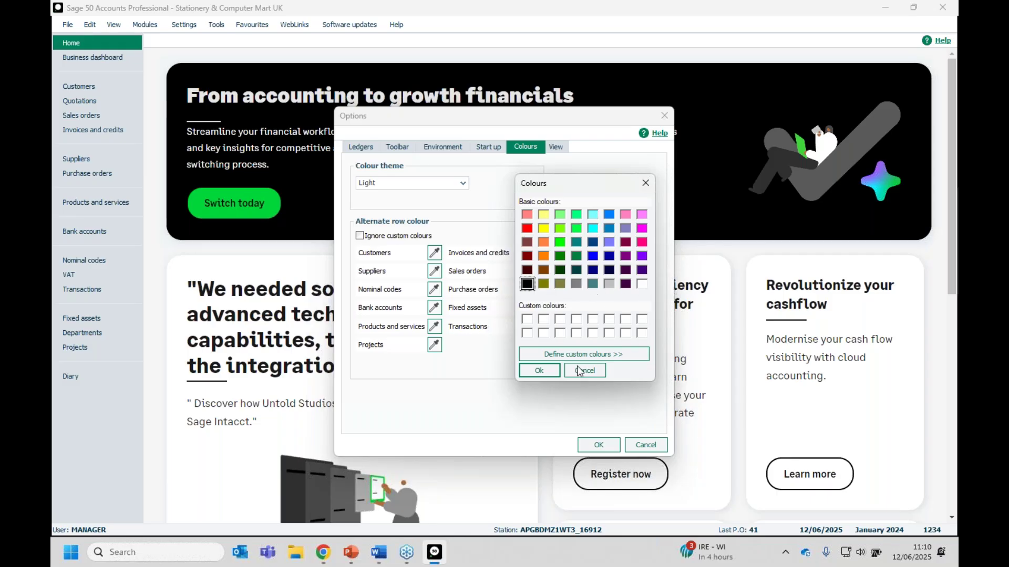
click(622, 359)
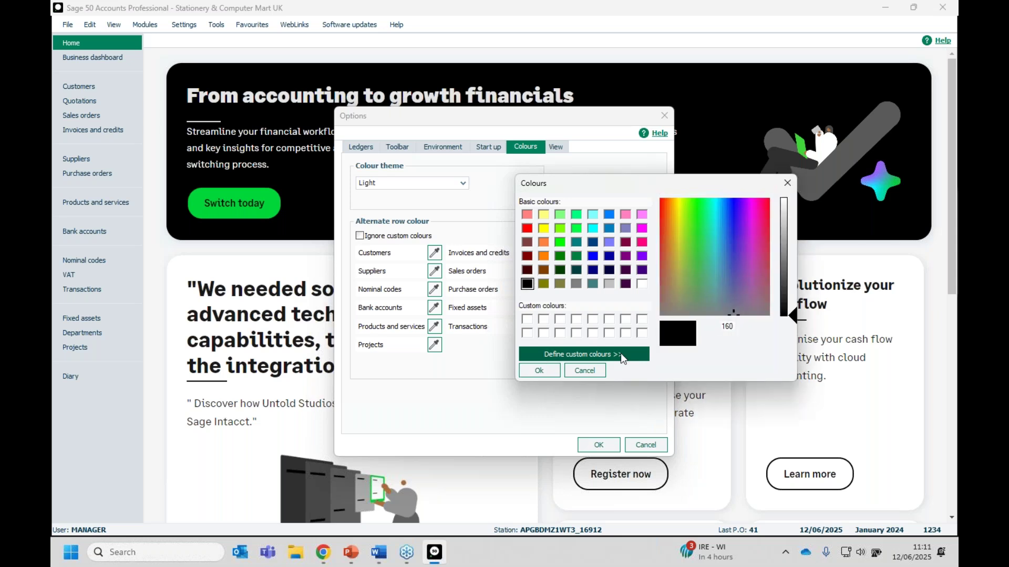
drag(697, 214, 687, 204)
mouse_move(790, 230)
mouse_down()
mouse_move(789, 222)
mouse_move(788, 242)
mouse_move(790, 221)
mouse_up()
click(554, 369)
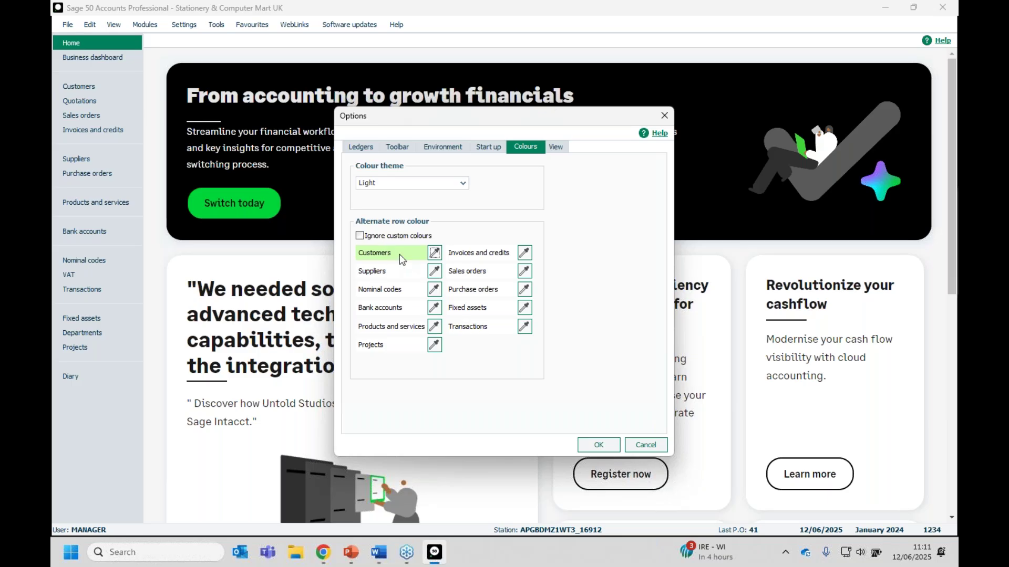
Step: Set the Suppliers alternate row colour to a custom light orange with hue 21, saturation 230 and luminosity 176
click(434, 272)
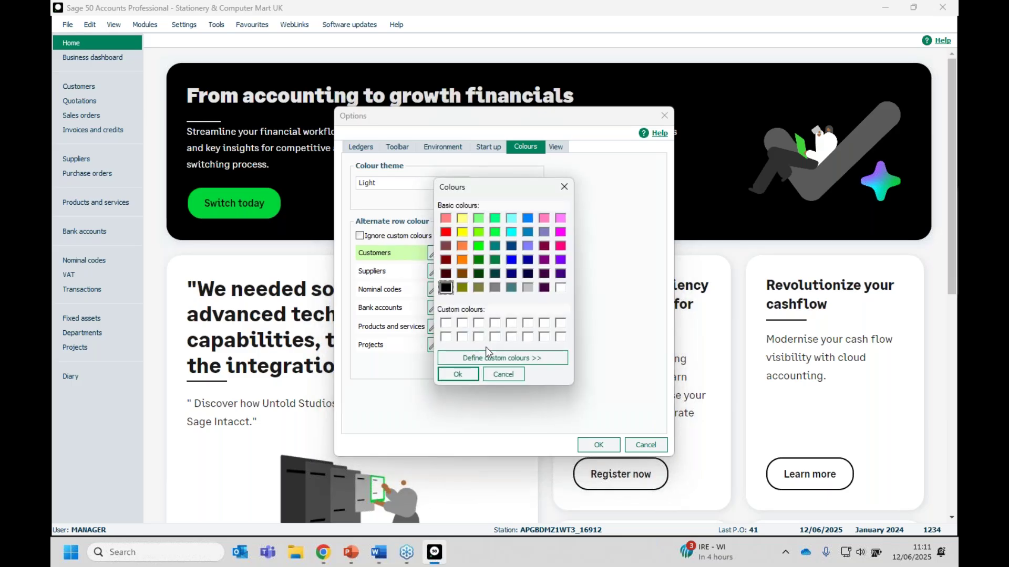
click(486, 355)
drag(616, 222, 588, 207)
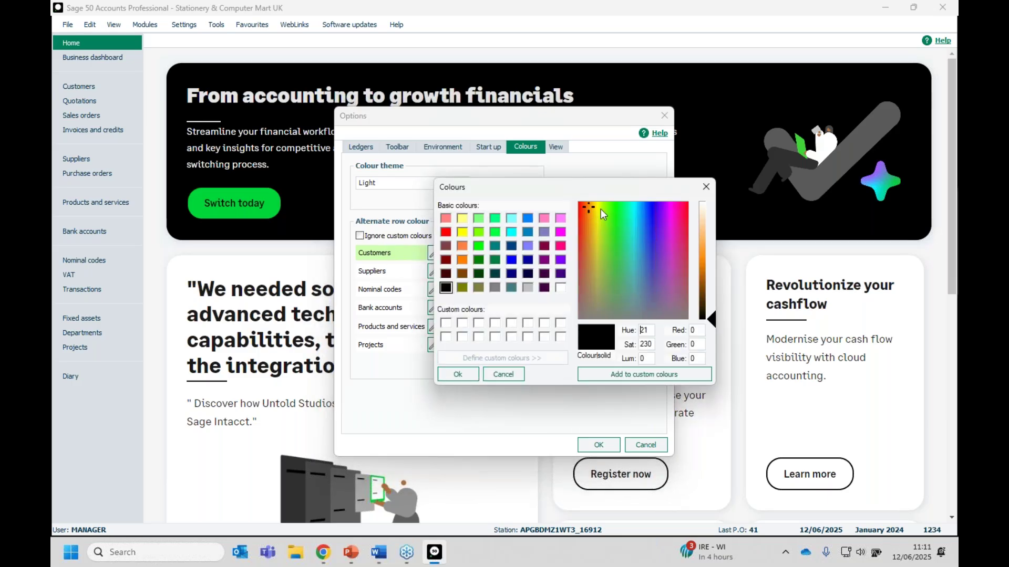
click(707, 243)
drag(707, 239, 707, 235)
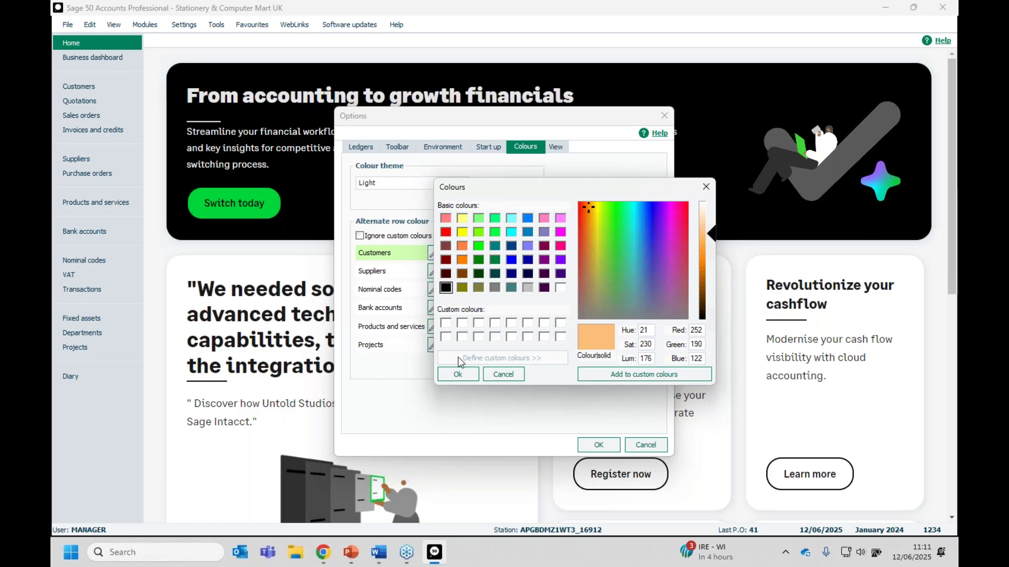
click(451, 374)
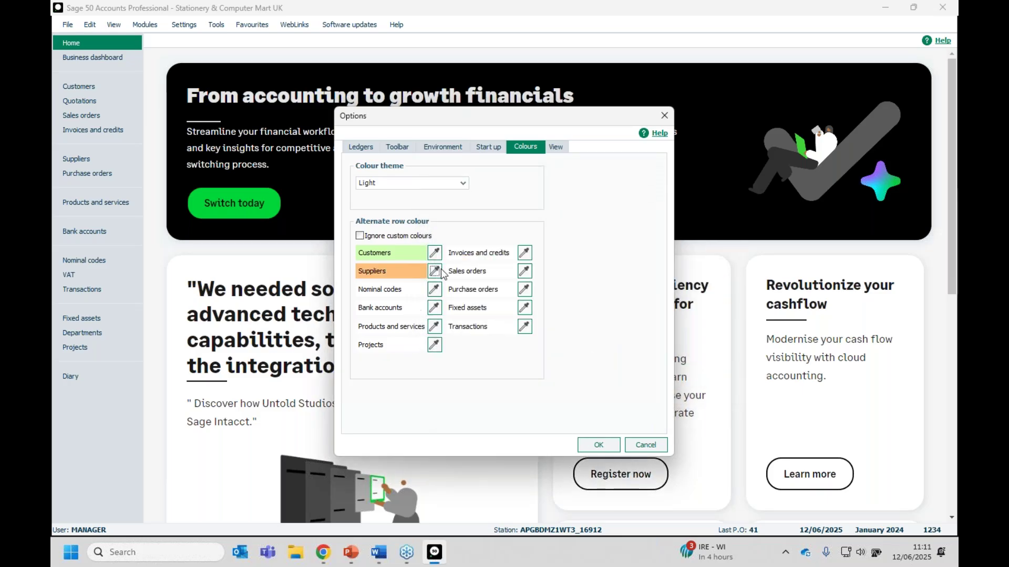
Step: Set the Invoices and credits alternate row colour to a custom light blue with hue 129 and saturation 217
click(524, 253)
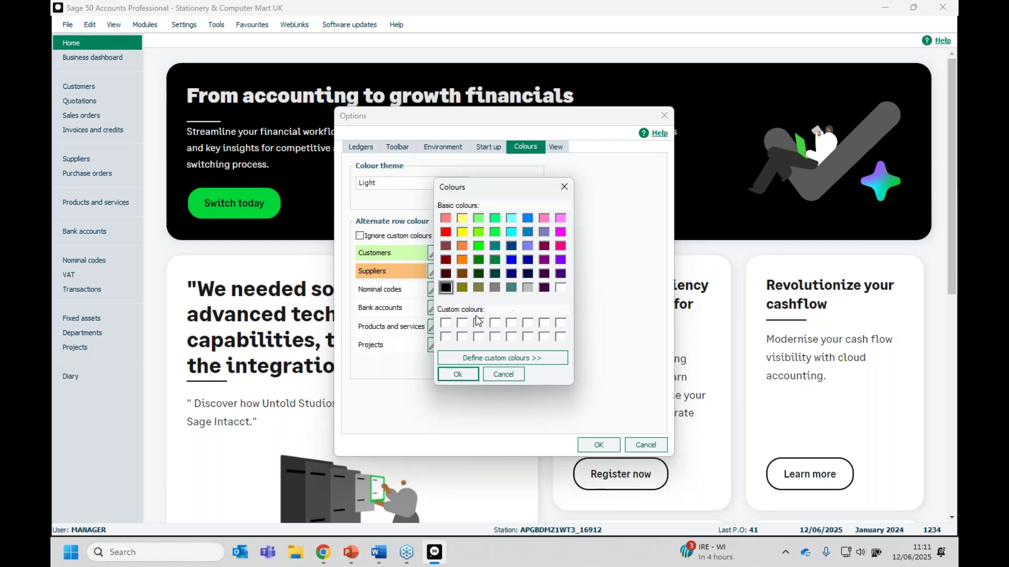
click(499, 357)
click(640, 216)
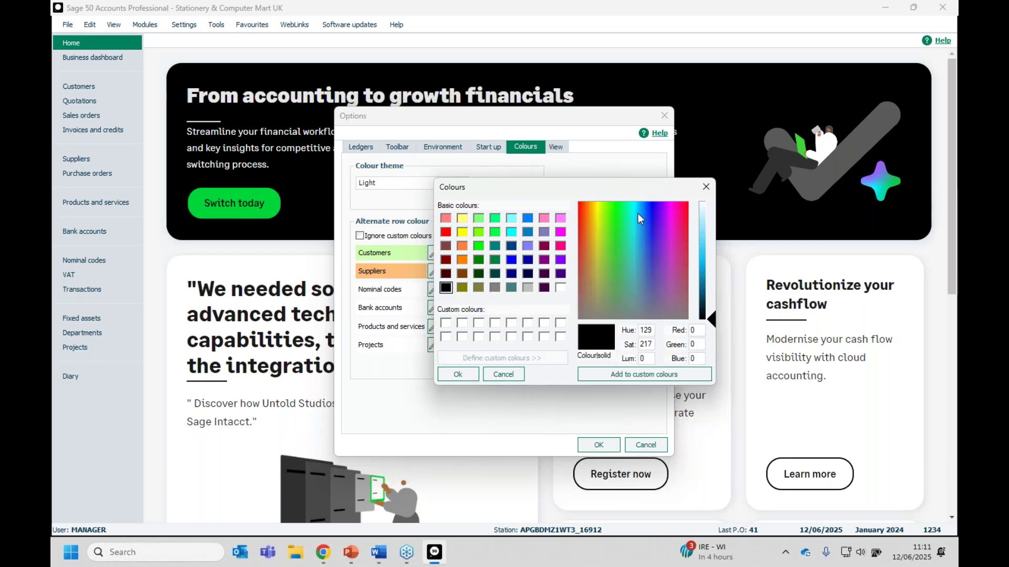
click(702, 220)
click(451, 375)
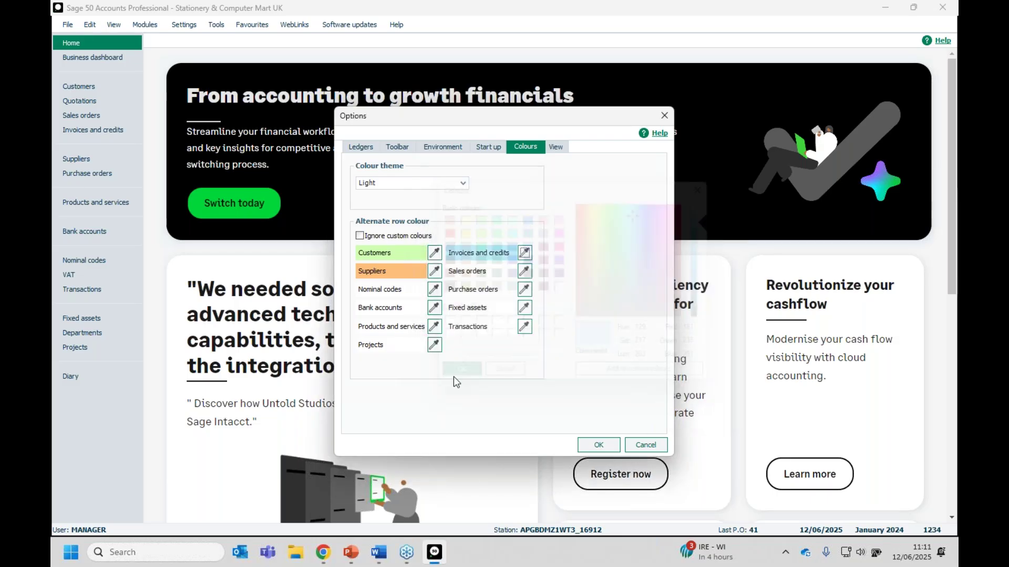
Step: Save the colour options and open the customers list to view its alternate row colour
click(595, 447)
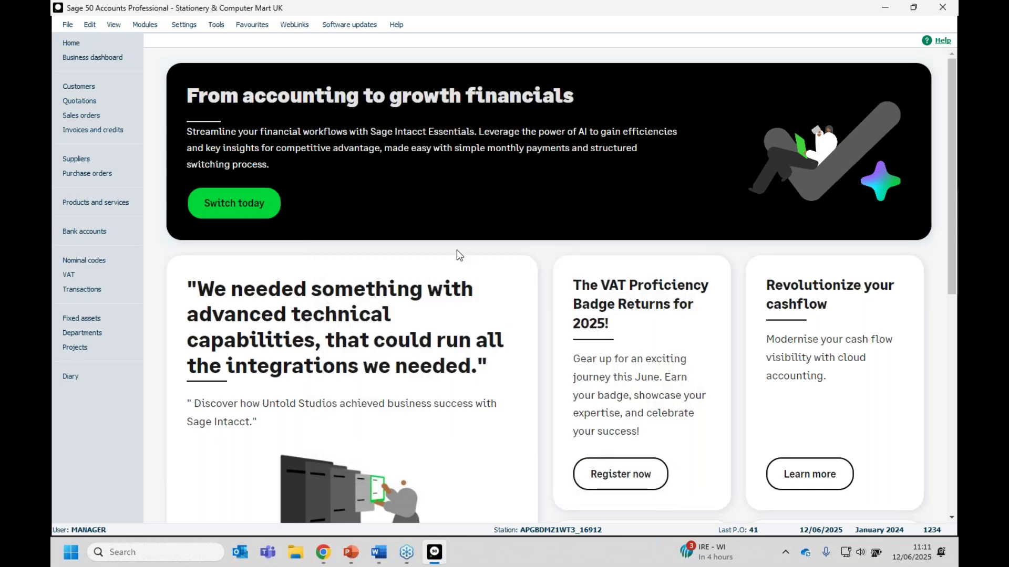
click(72, 87)
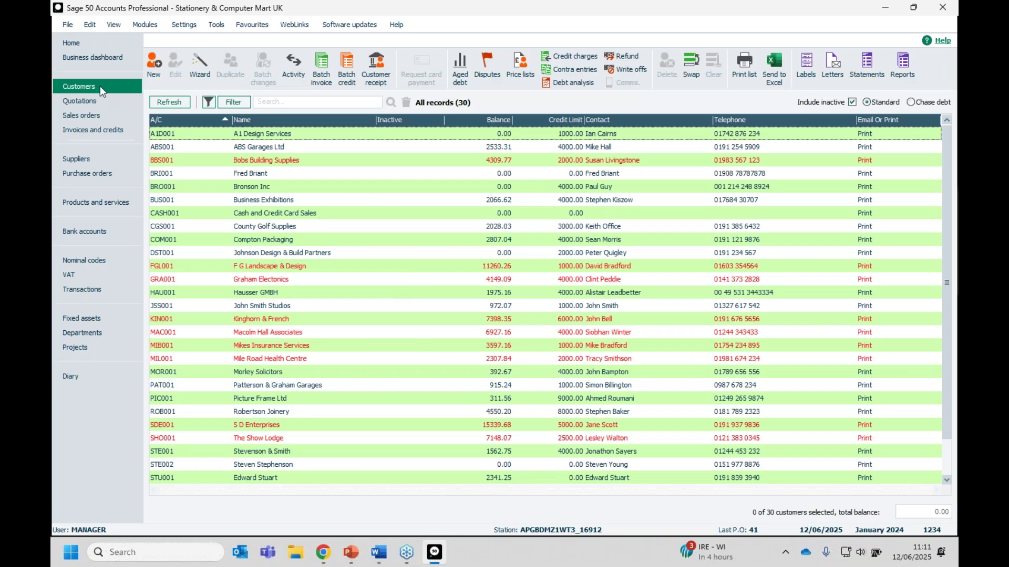
Step: View the alternate row colours in the invoices and credits list and the suppliers list
click(95, 130)
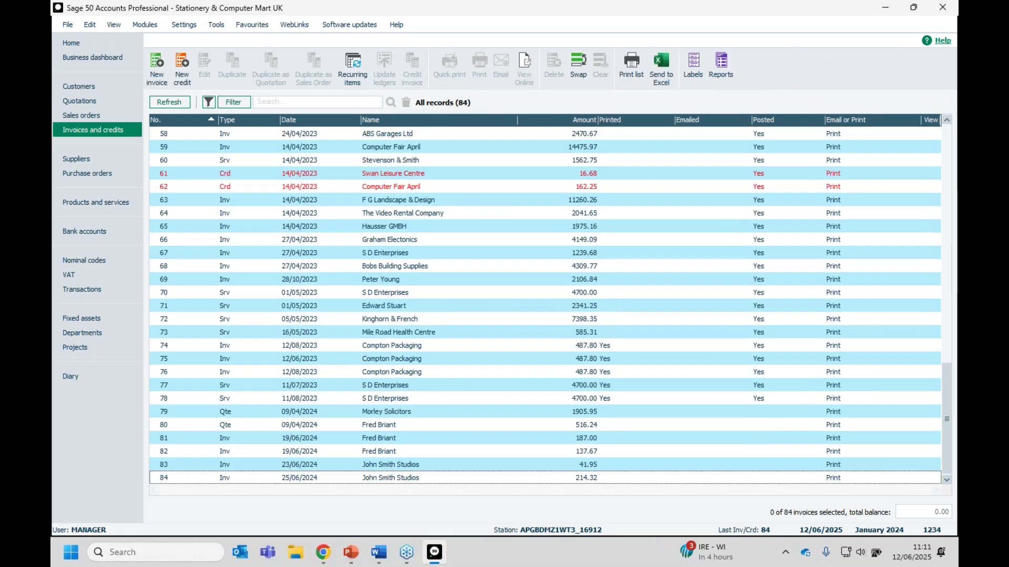
click(84, 159)
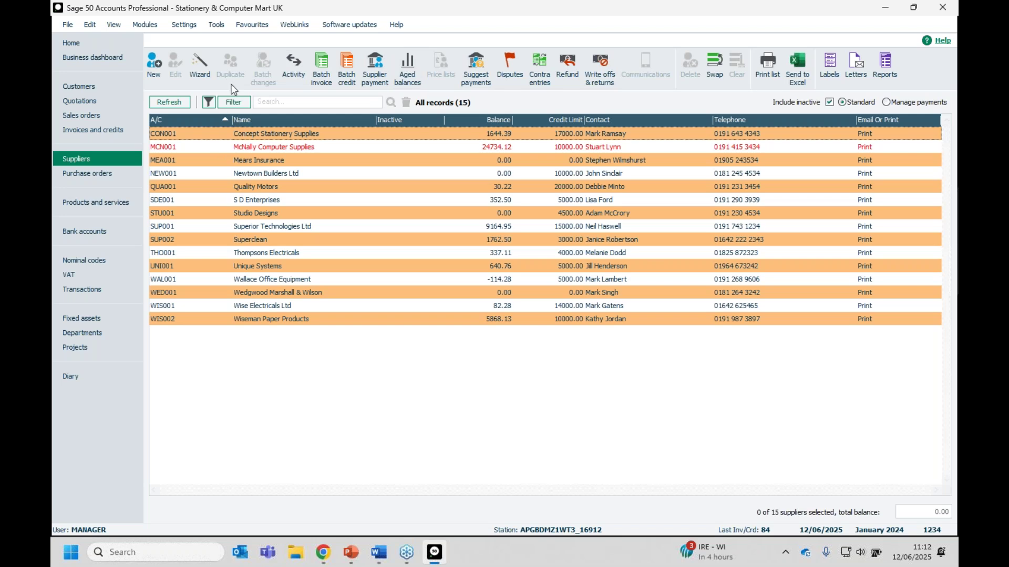
Step: Set the desktop's initial view to Invoices and credits and save the options
click(223, 27)
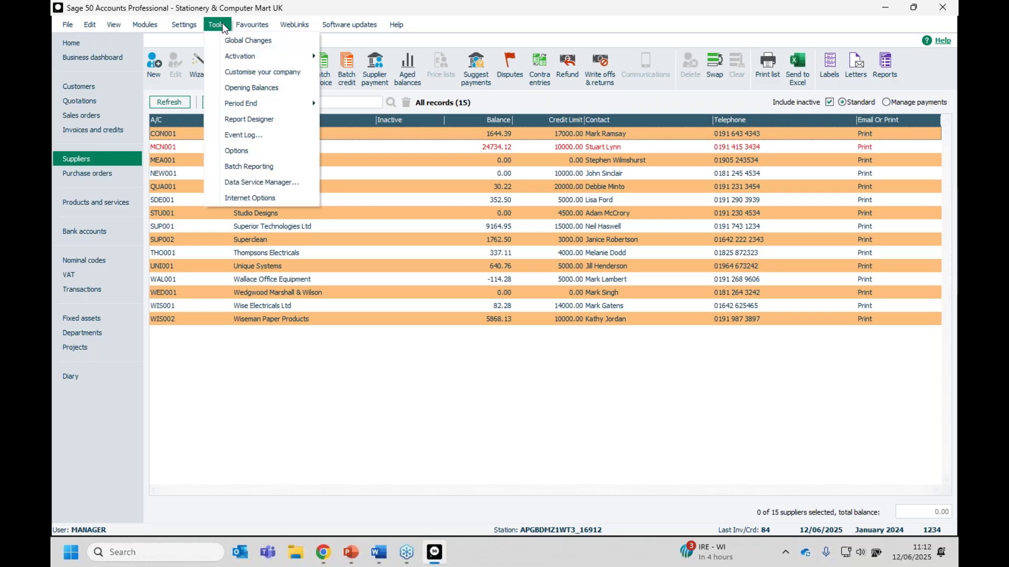
click(237, 151)
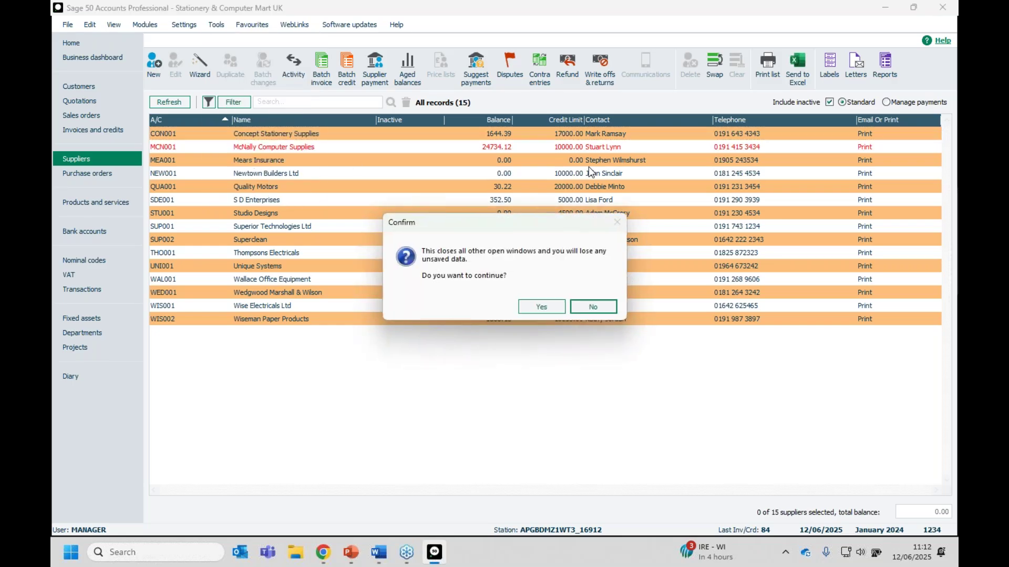
click(541, 307)
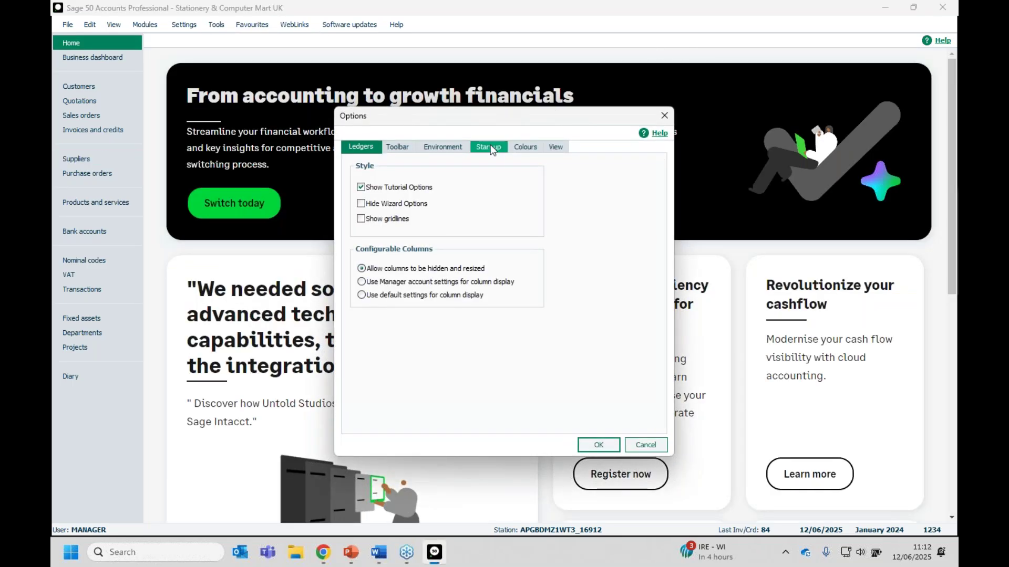
click(560, 148)
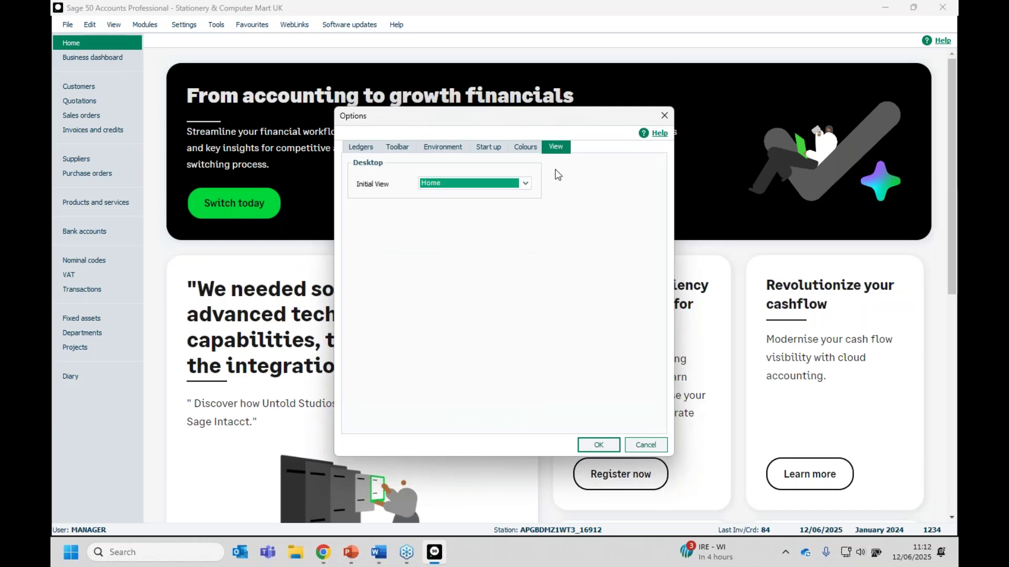
click(526, 184)
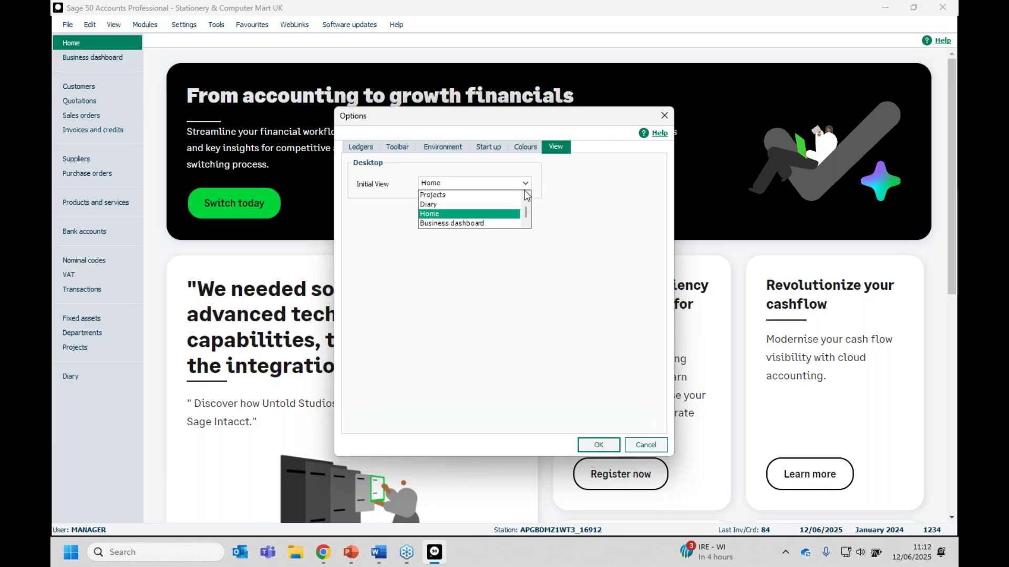
scroll(526, 215, up, 1)
scroll(527, 212, up, 3)
click(459, 223)
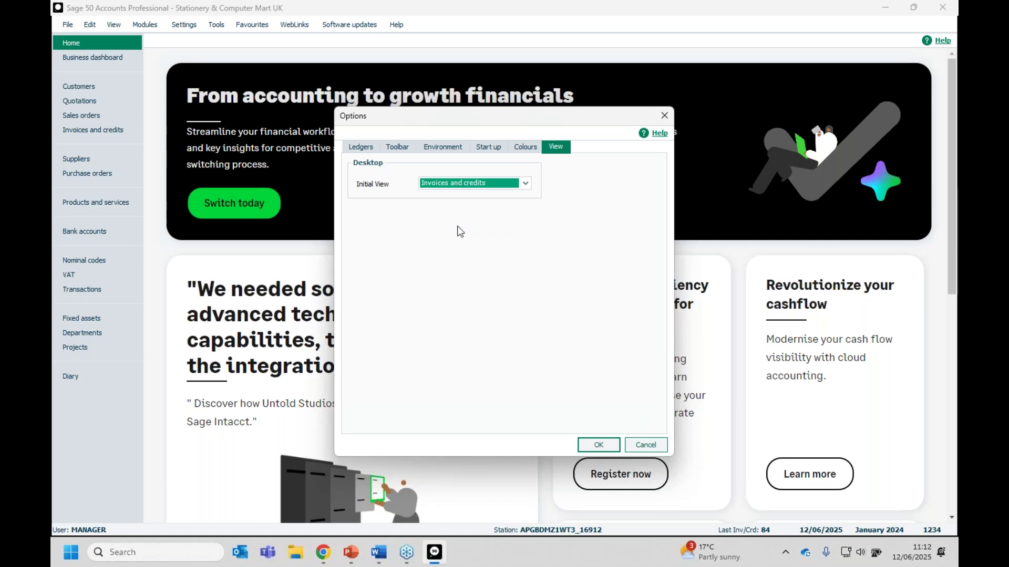
click(591, 447)
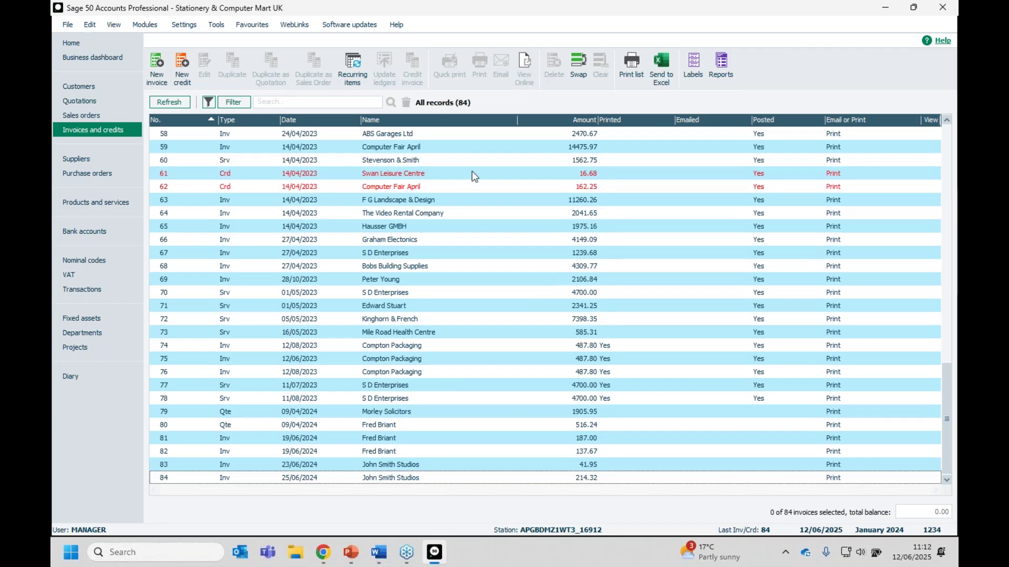
Step: Set the desktop's initial view back to Home and save the options
click(220, 25)
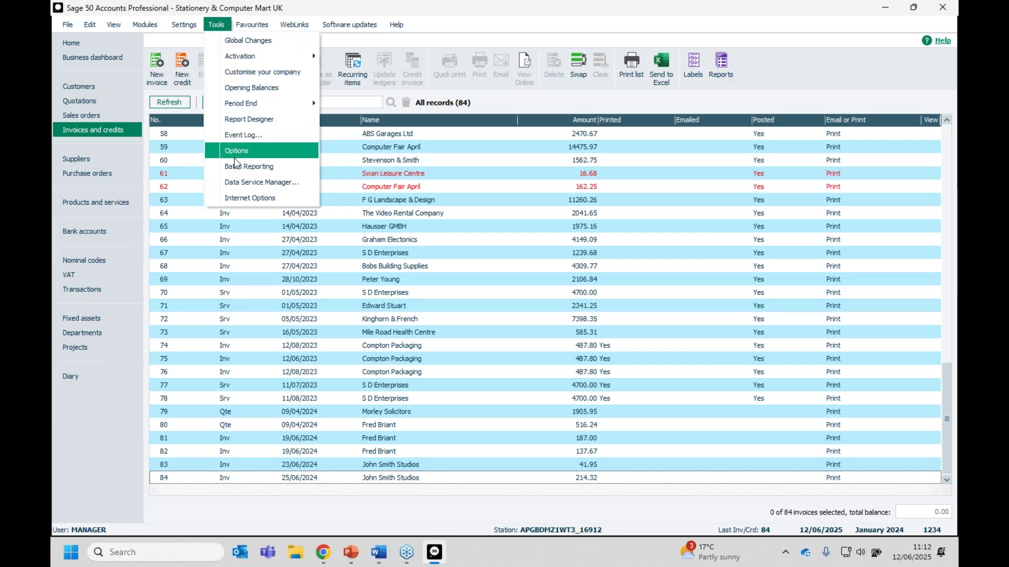
click(235, 157)
click(544, 306)
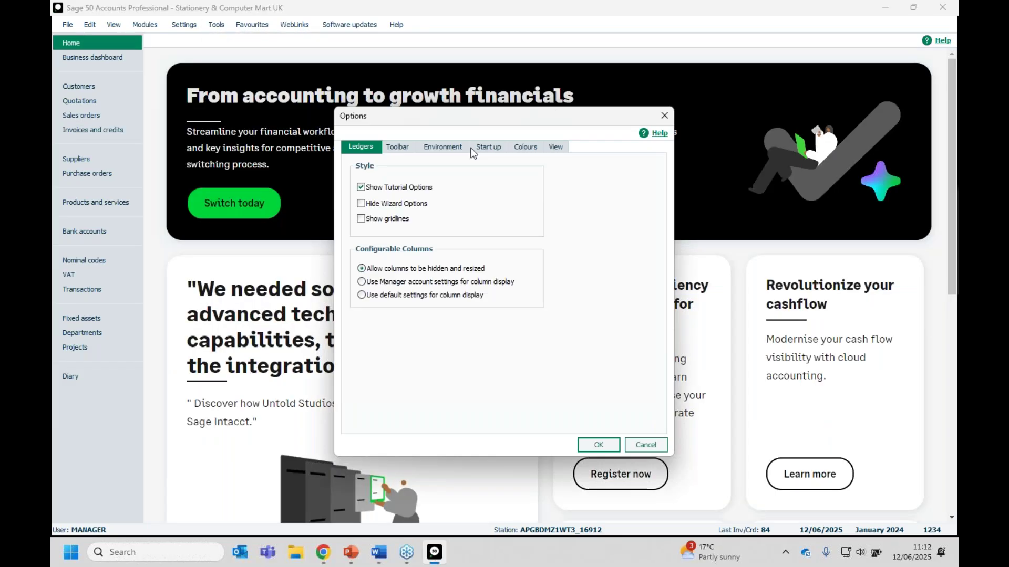
click(553, 150)
click(525, 183)
scroll(504, 218, down, 1)
scroll(504, 217, down, 1)
scroll(496, 211, down, 2)
scroll(504, 208, down, 2)
scroll(494, 210, up, 2)
scroll(486, 214, down, 1)
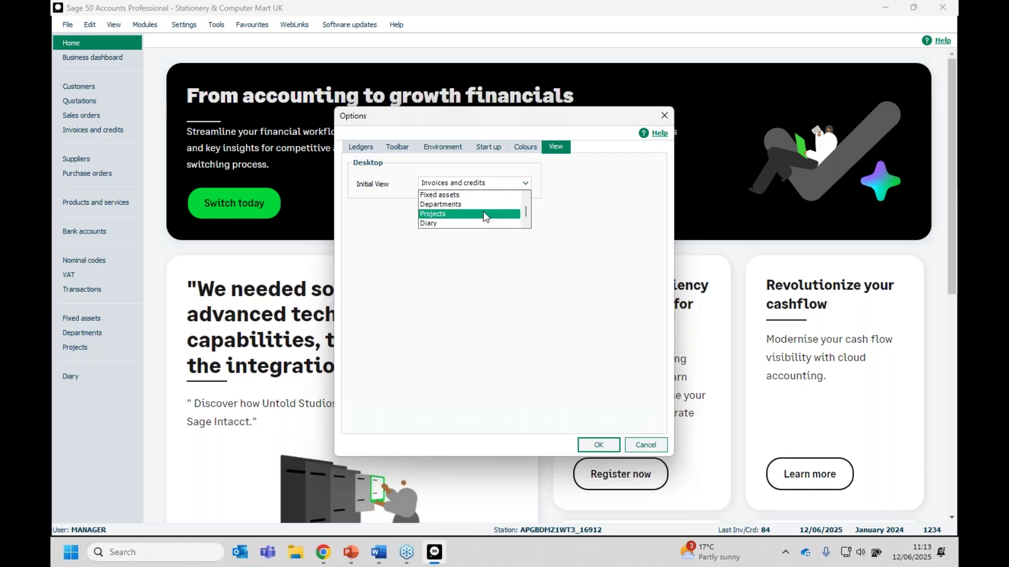
scroll(486, 210, up, 3)
scroll(488, 201, up, 2)
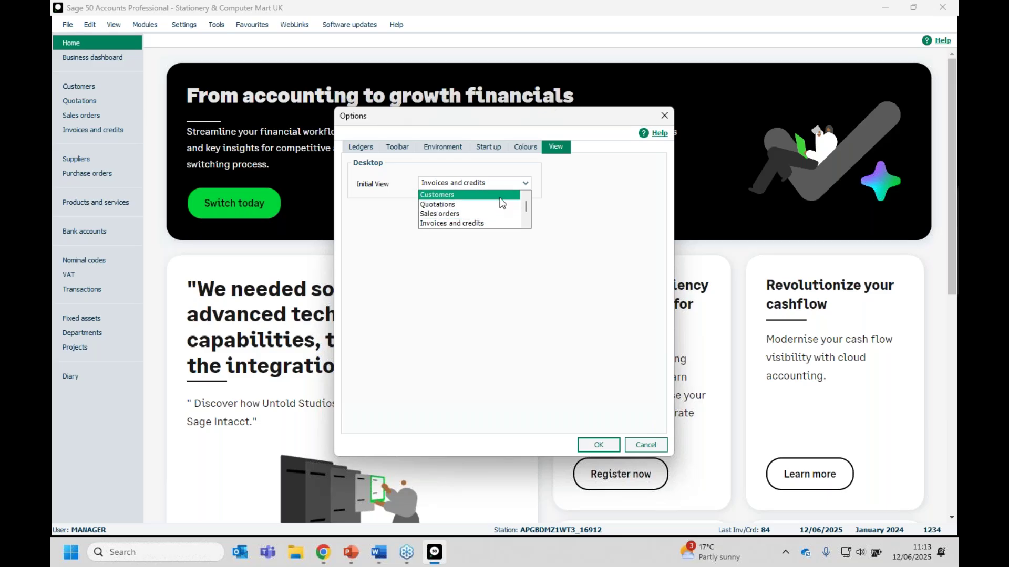
scroll(490, 205, down, 5)
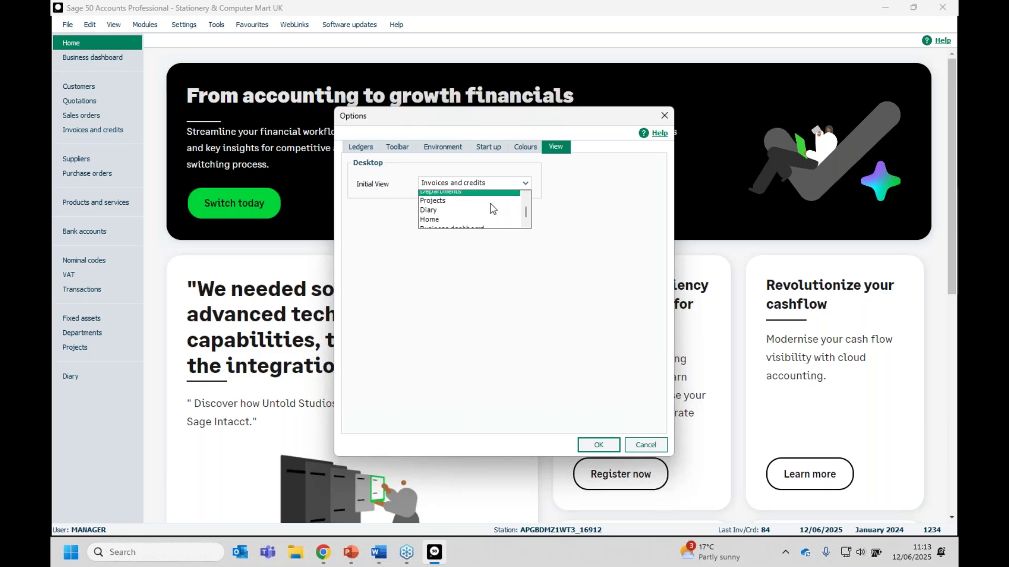
click(480, 214)
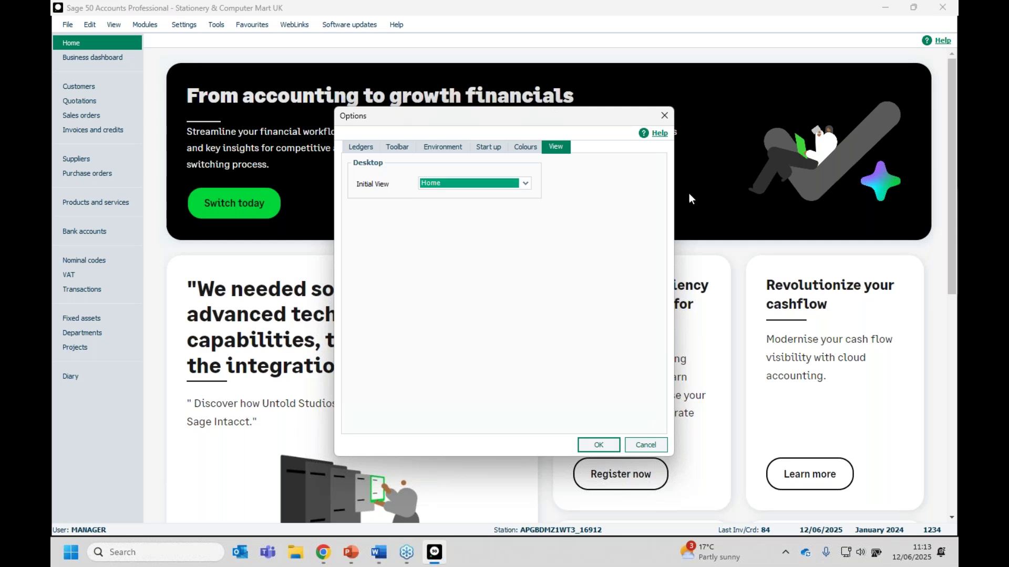
click(599, 445)
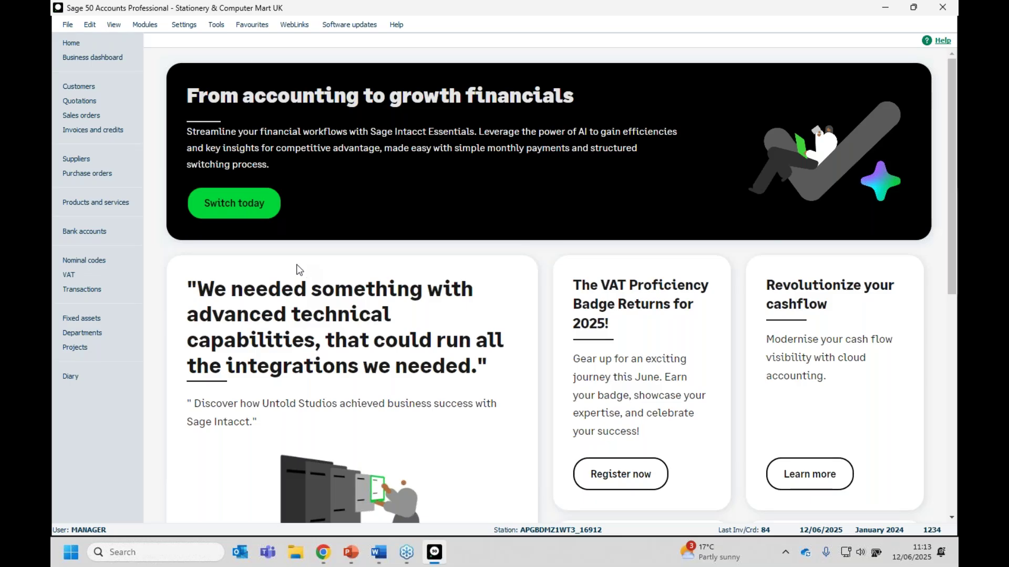
Step: View the customers list, then turn on Ignore custom colours for the alternate row colours and save the options
click(78, 86)
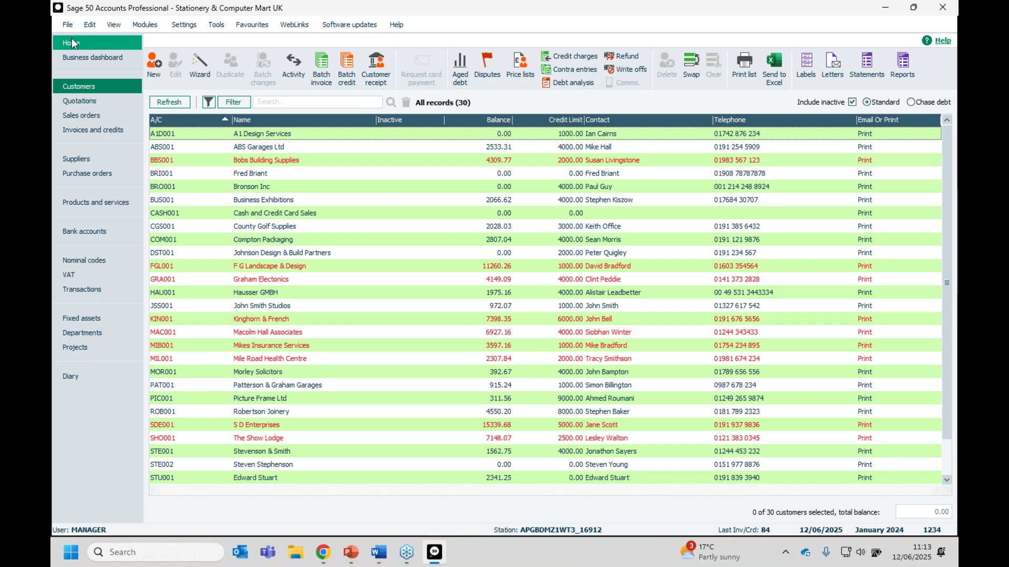
click(216, 25)
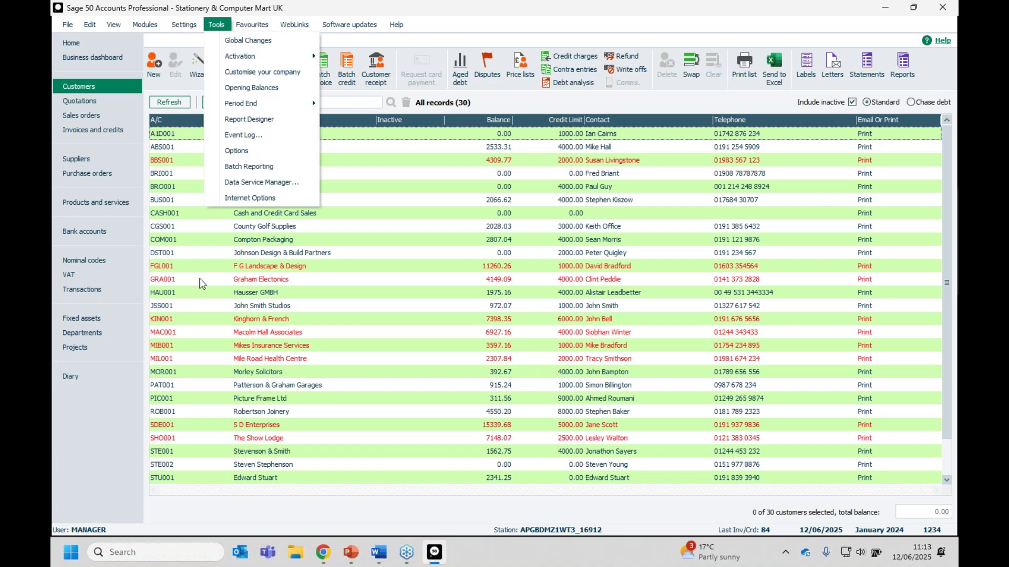
click(244, 150)
click(544, 311)
click(557, 148)
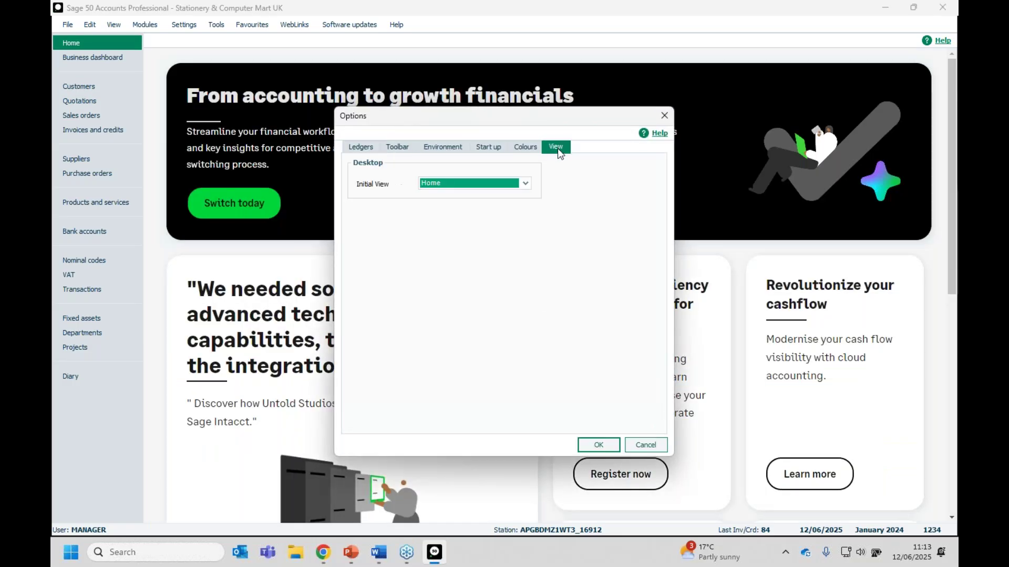
click(526, 148)
click(387, 236)
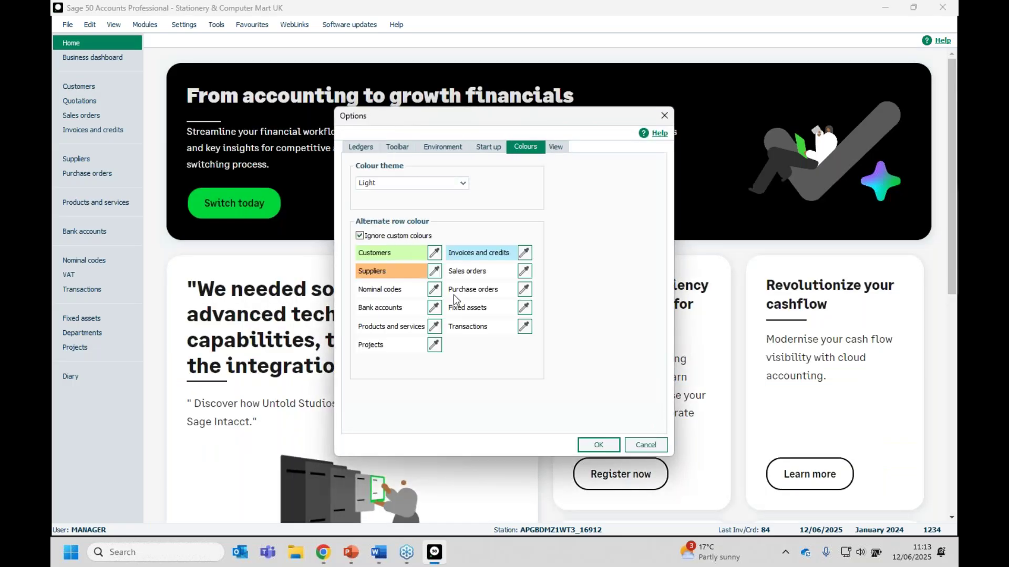
key(Return)
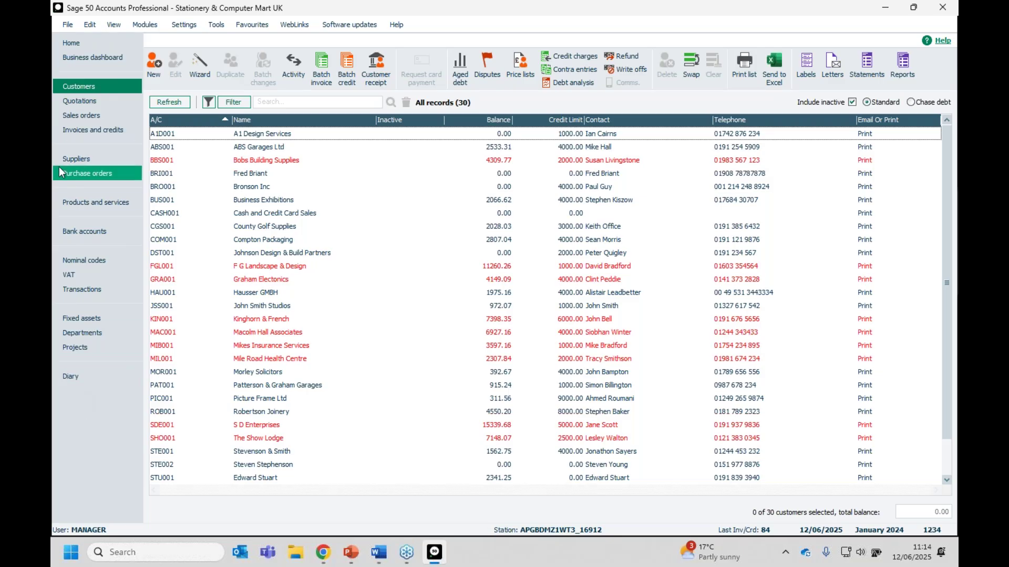
Step: Hide the Diary, Suppliers and Purchase orders modules from the navigation list
right_click(97, 400)
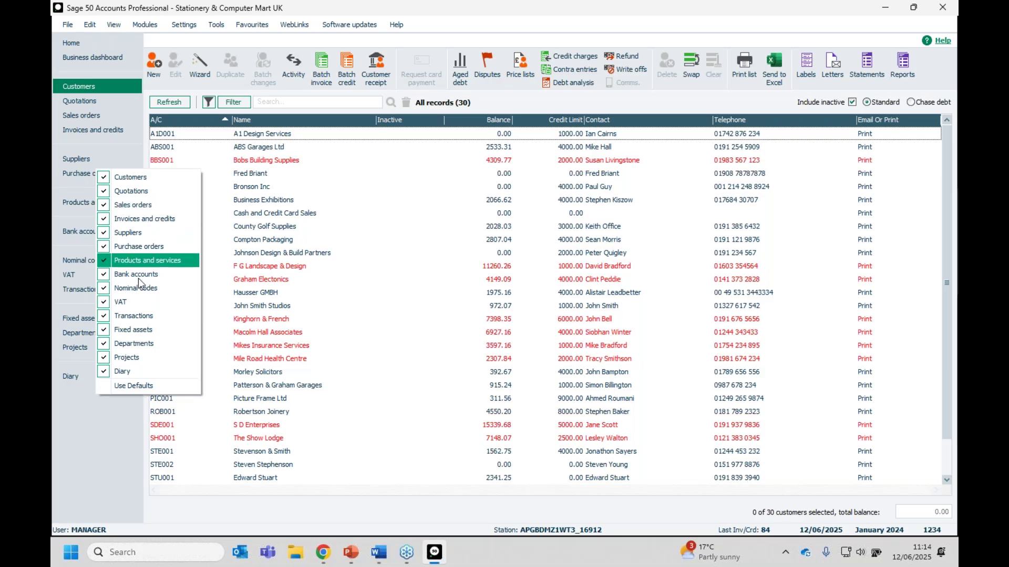
click(125, 374)
right_click(74, 374)
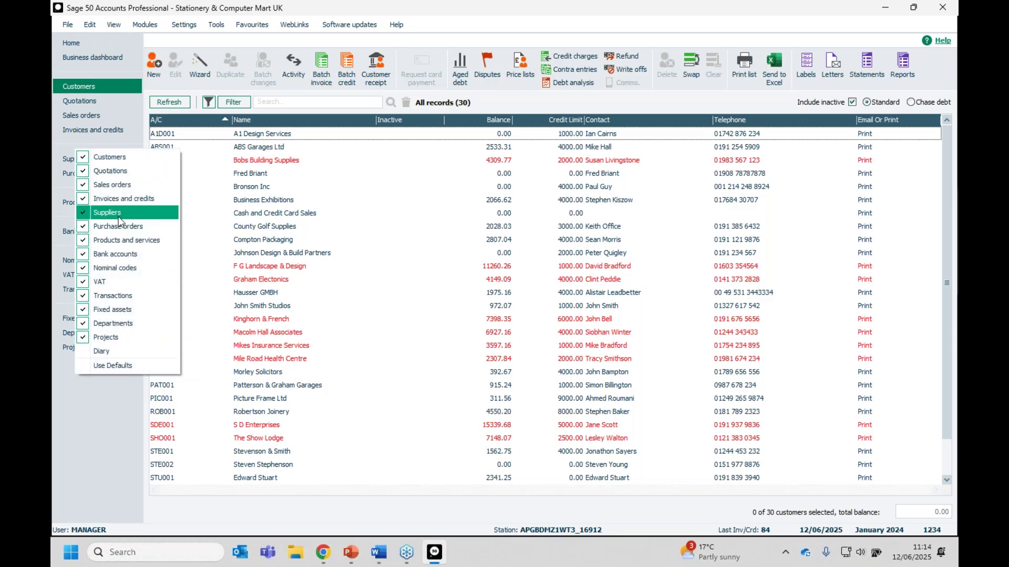
click(118, 216)
right_click(78, 381)
click(131, 231)
Step: Hide the Fixed assets, Departments and Projects modules from the navigation list
right_click(94, 342)
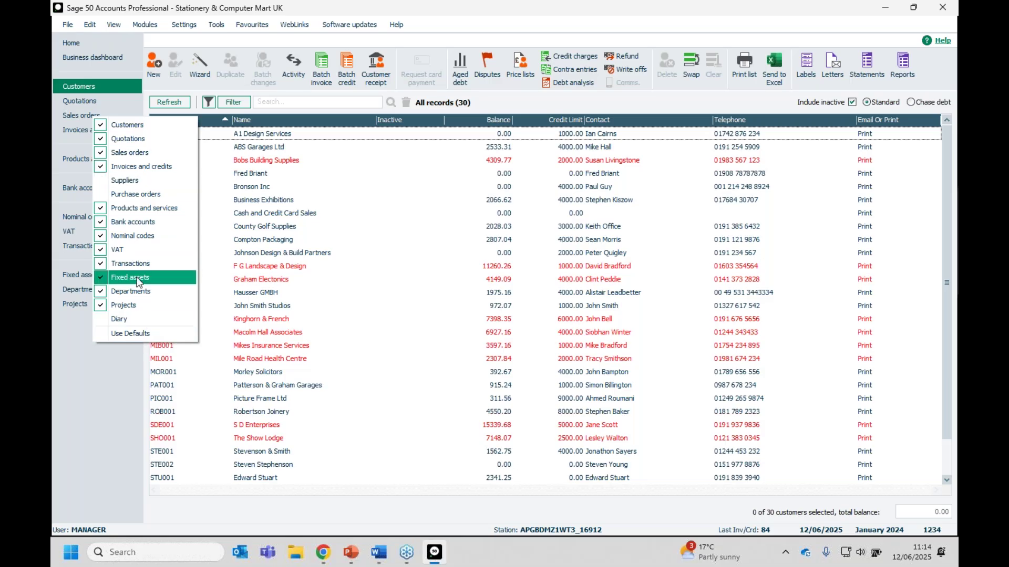
click(137, 283)
right_click(112, 333)
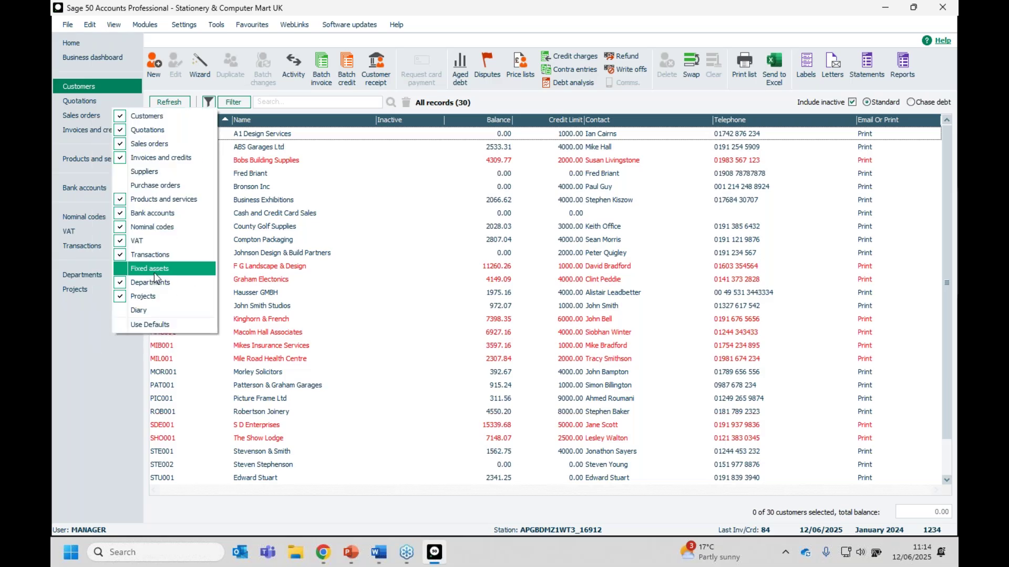
click(156, 282)
right_click(76, 347)
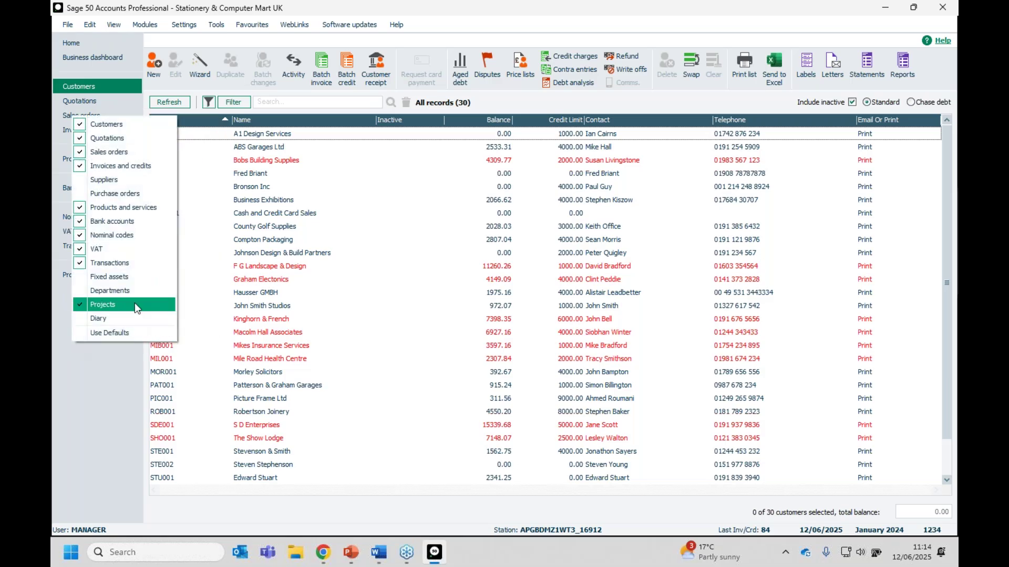
click(135, 304)
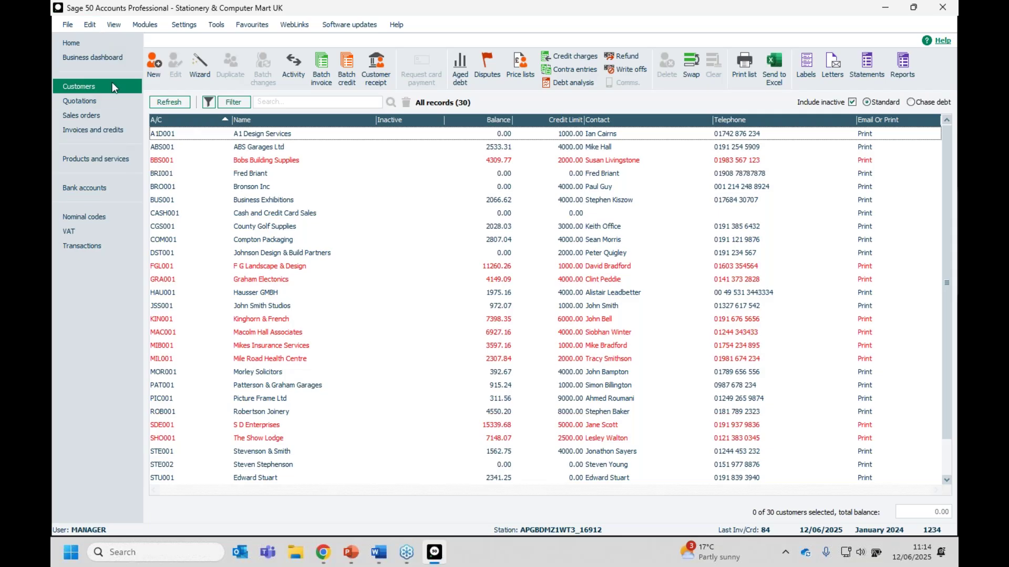
Step: Restore the navigation list to its default modules
right_click(92, 282)
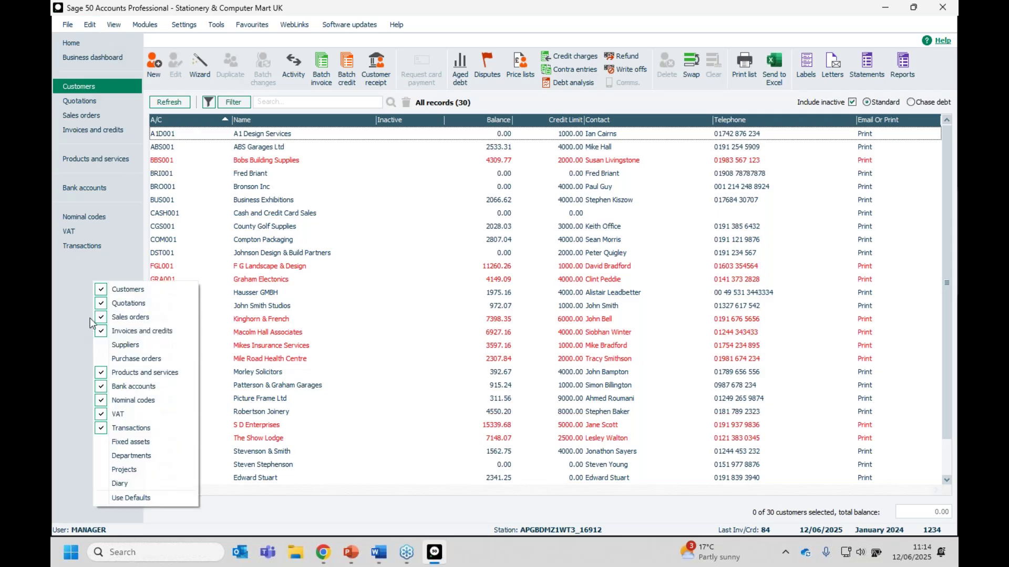
click(90, 317)
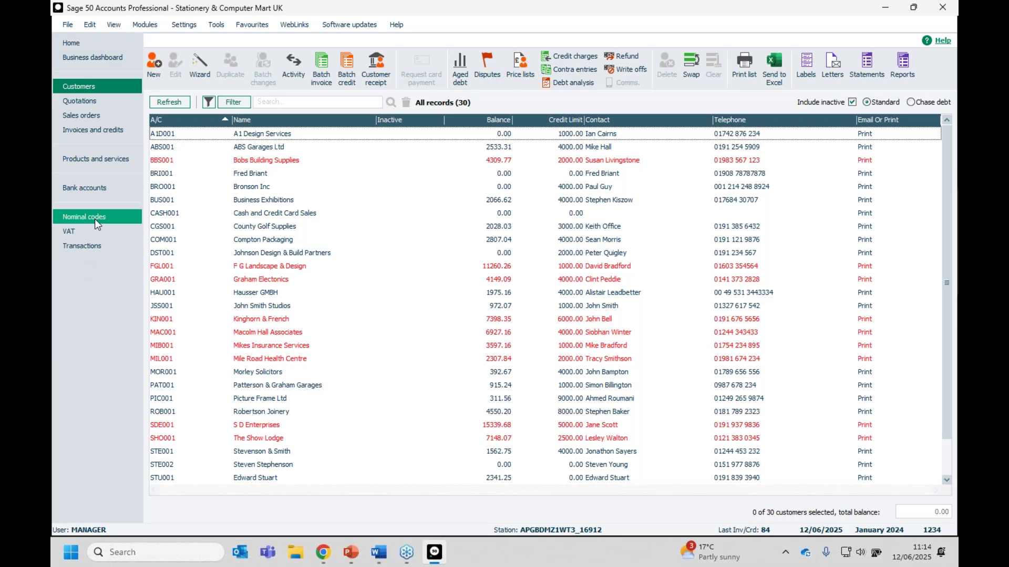
right_click(86, 263)
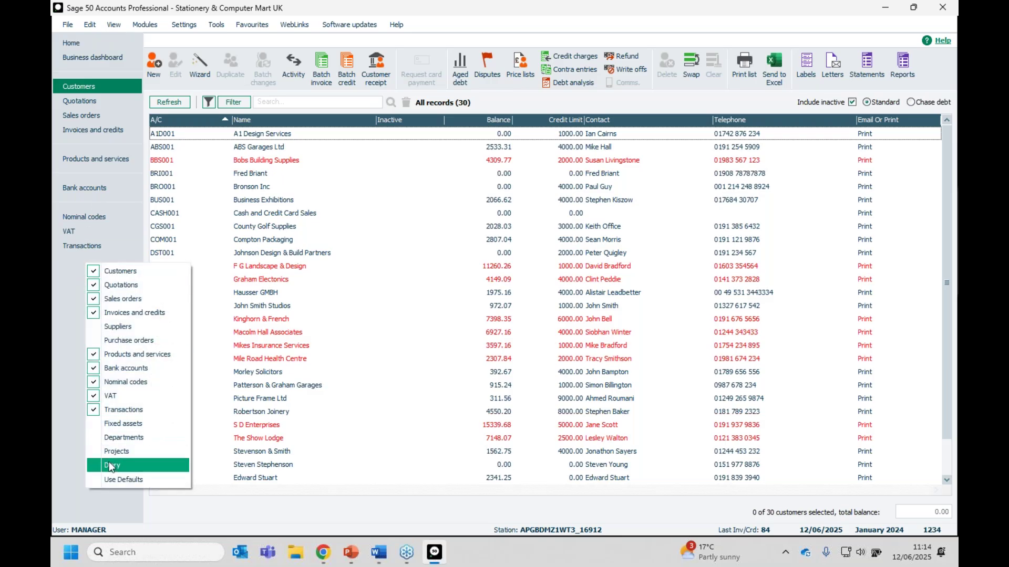
click(111, 480)
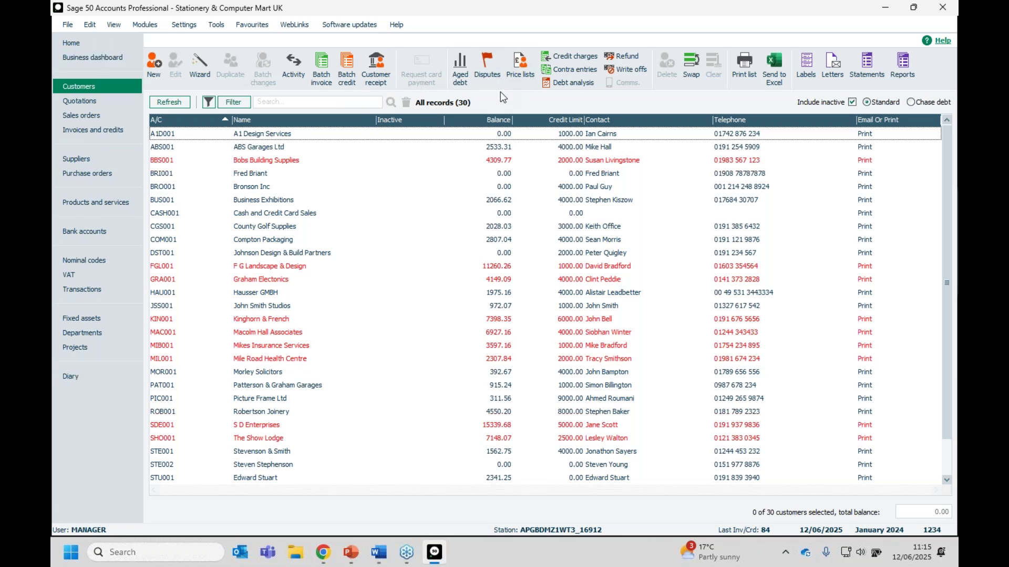
Step: Hide the Wizard and Comms. commands from the Customers toolbar
right_click(510, 75)
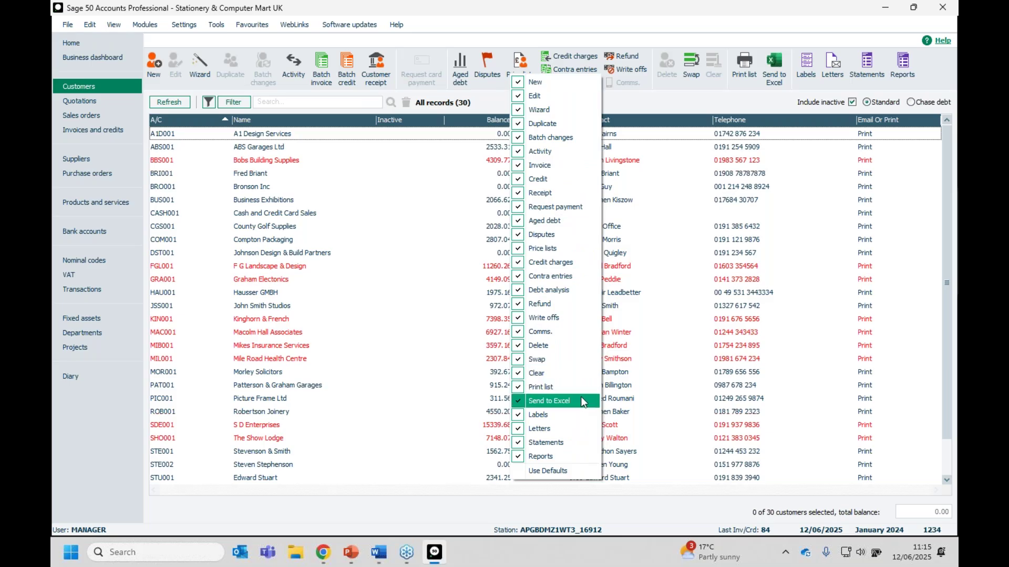
click(547, 106)
right_click(534, 76)
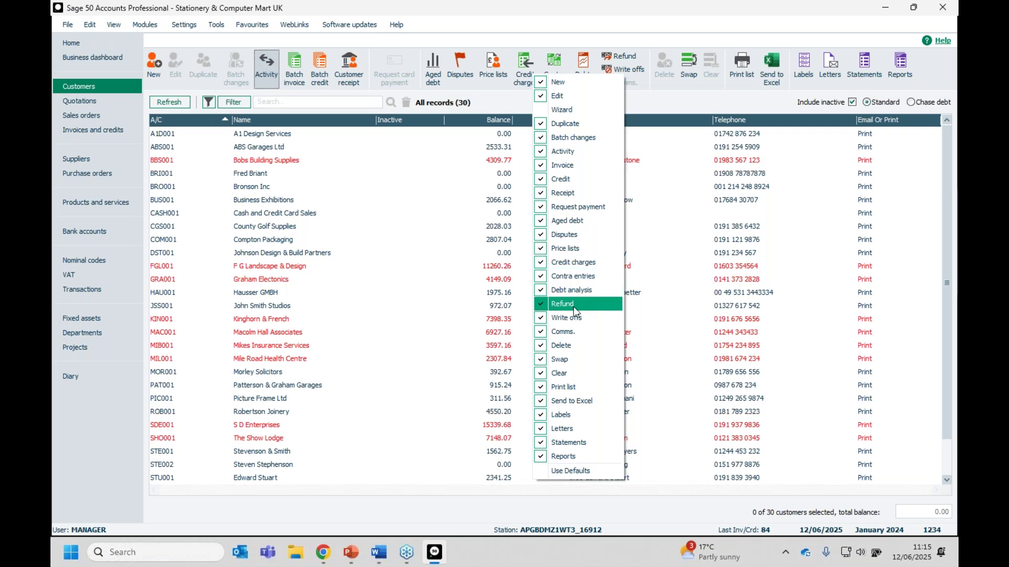
click(583, 330)
right_click(565, 79)
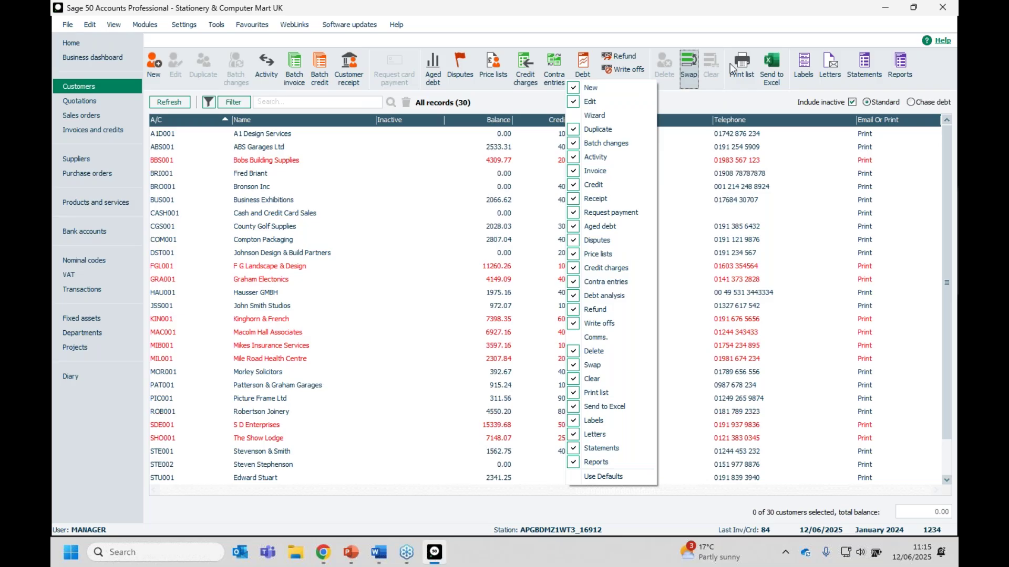
click(709, 98)
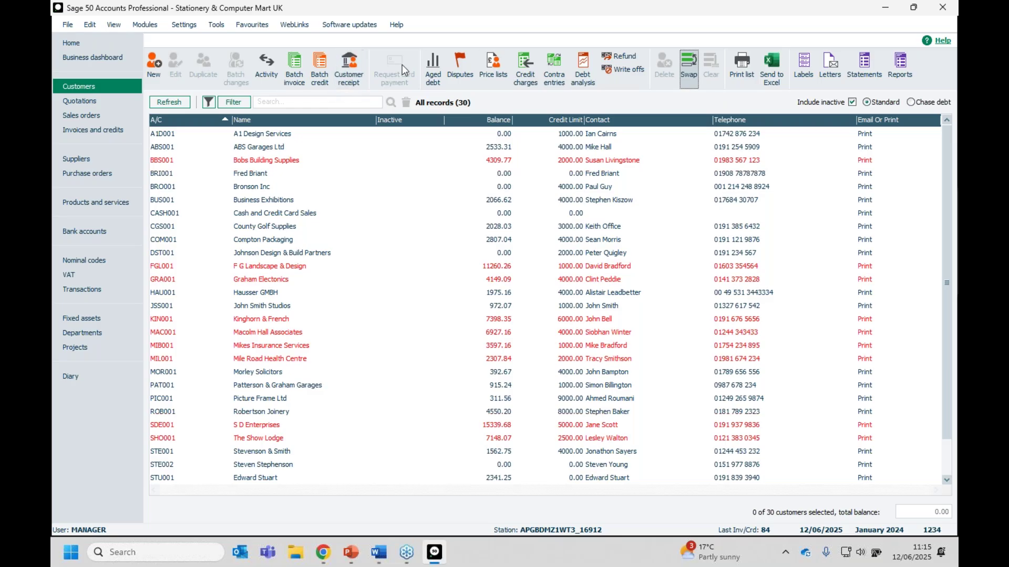
Step: Hide the Contra entries, Request payment and Disputes commands from the Customers toolbar
right_click(496, 75)
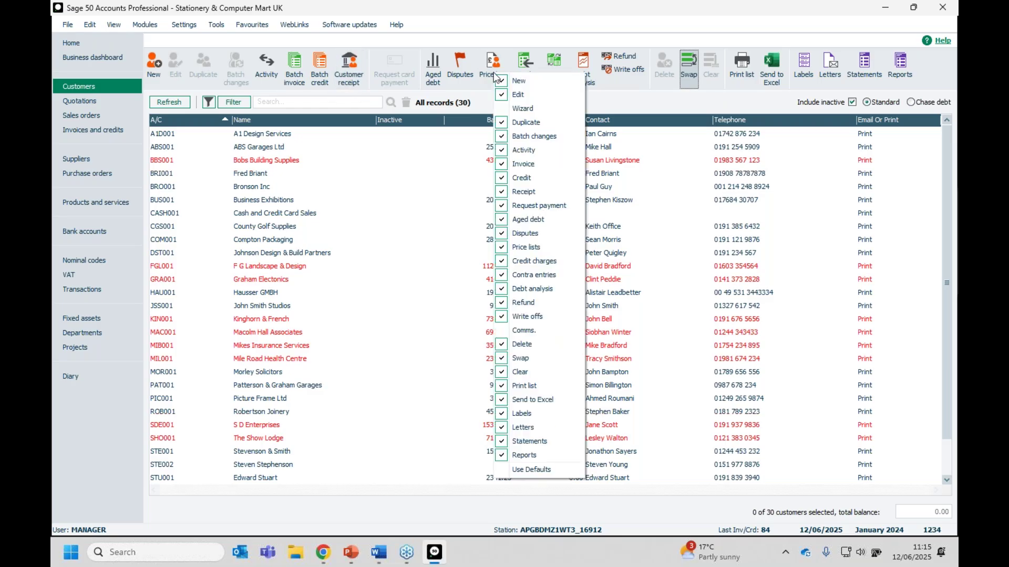
click(533, 275)
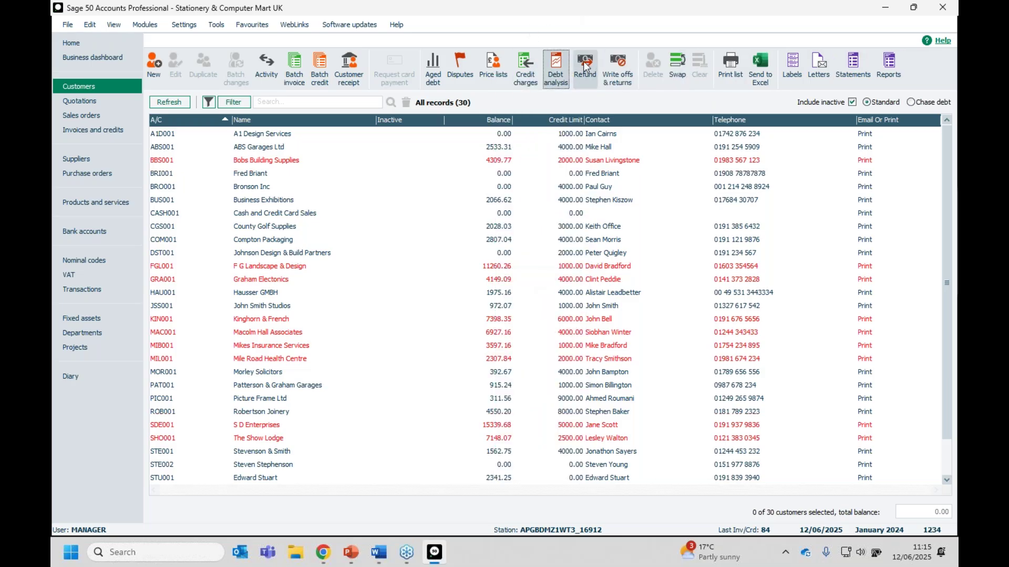
right_click(567, 78)
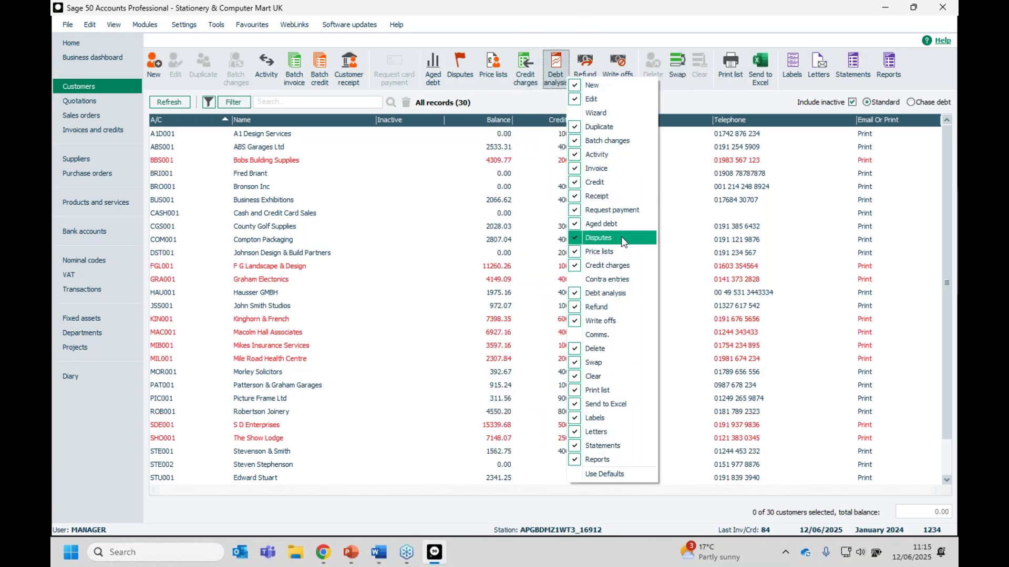
click(612, 209)
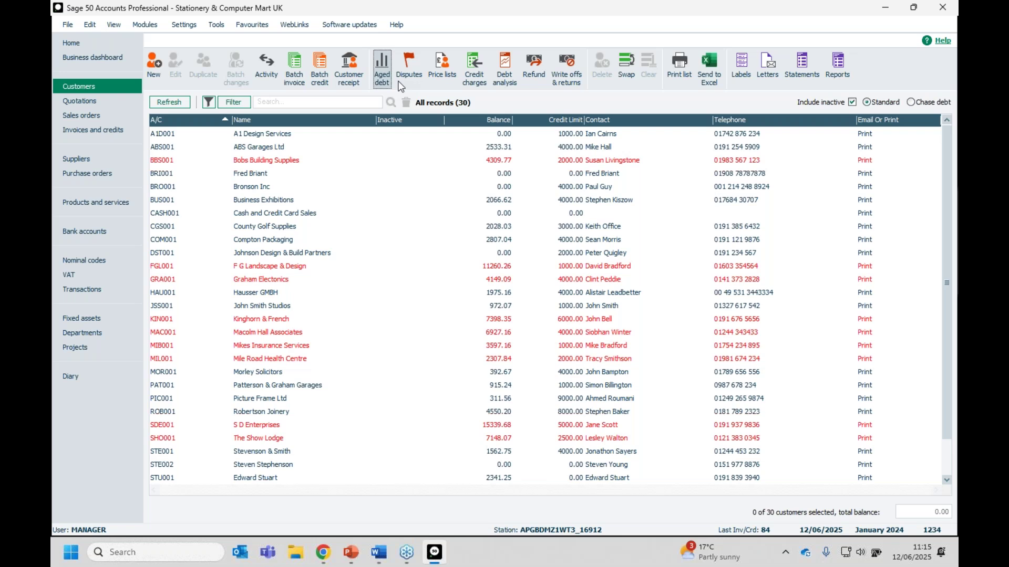
right_click(442, 83)
click(497, 242)
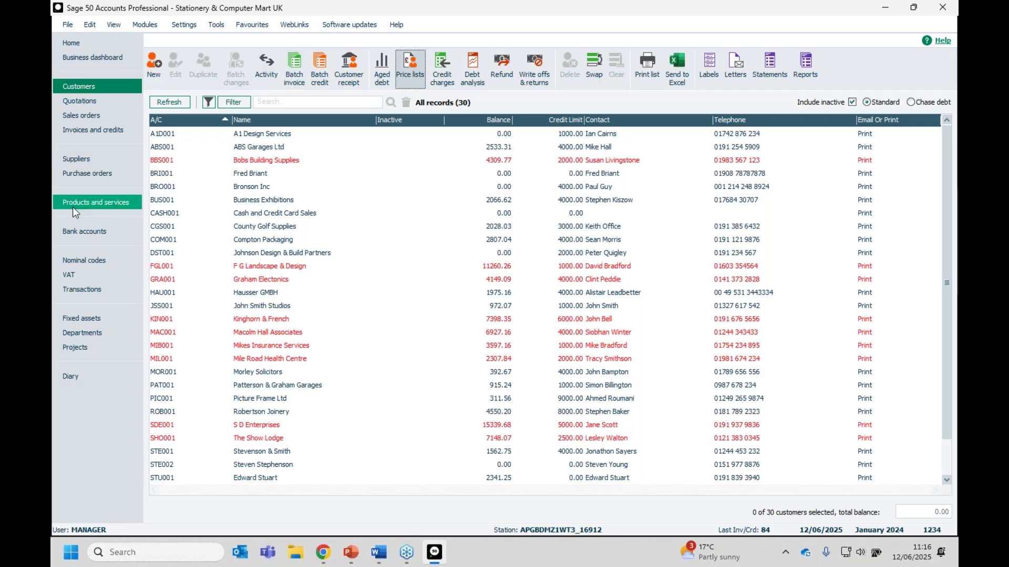
Step: Open the Suppliers list and view which commands its toolbar can show or hide
click(78, 161)
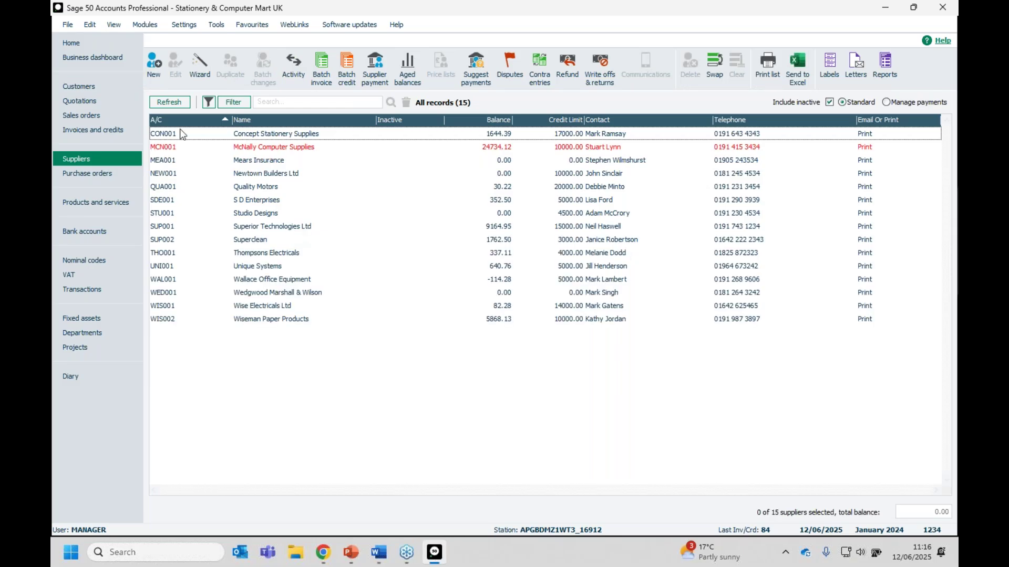
right_click(648, 79)
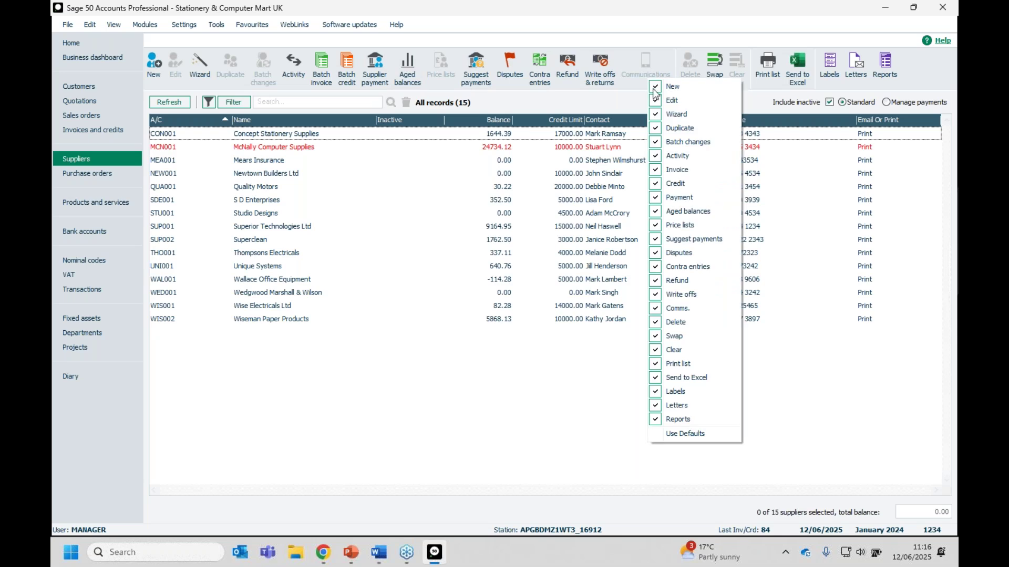
Step: Return to the Customers list and restore its toolbar to the default commands
click(89, 84)
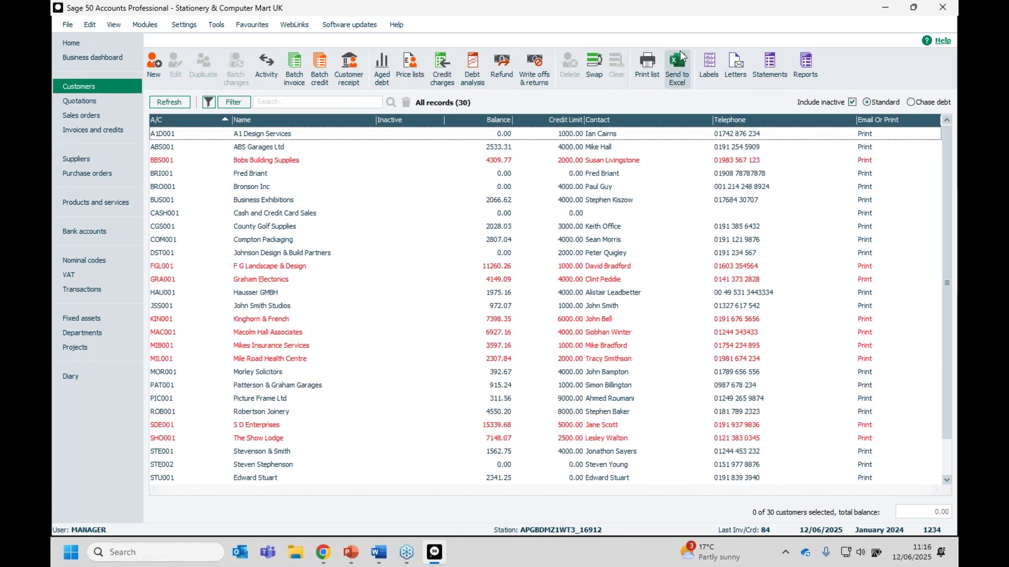
right_click(834, 58)
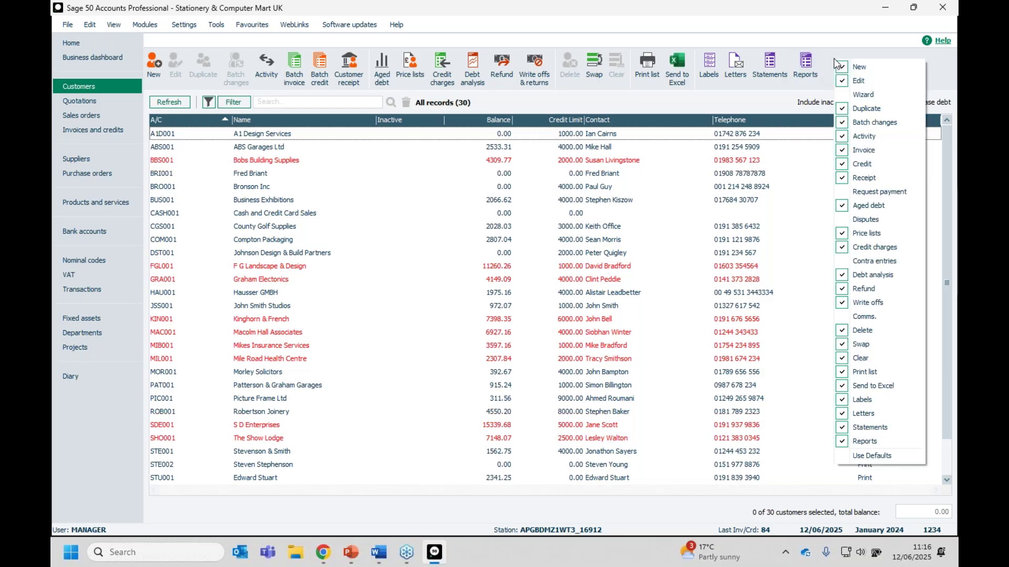
click(876, 458)
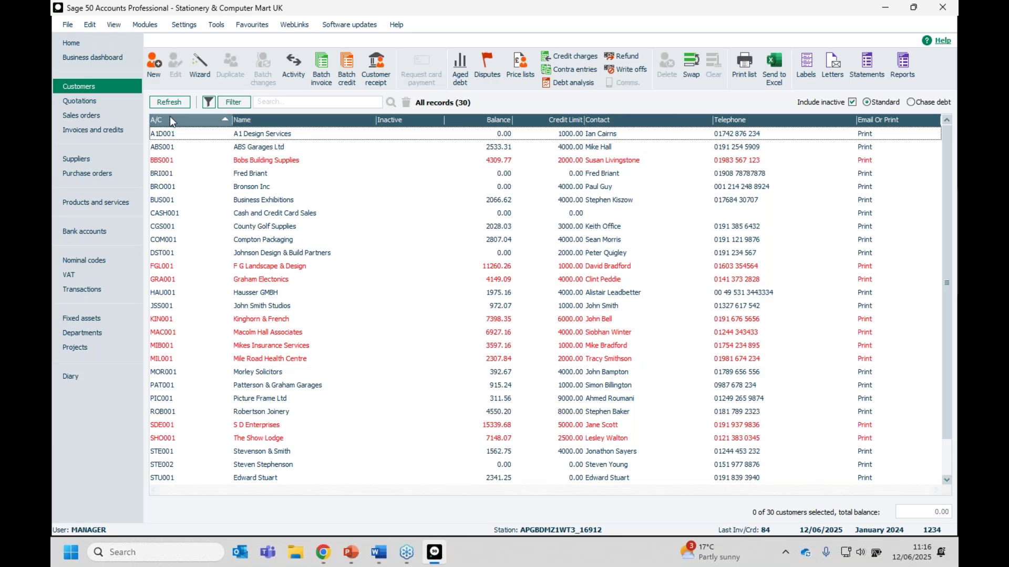
Step: Add the Email 1 and VAT Number columns to the customer list
right_click(410, 119)
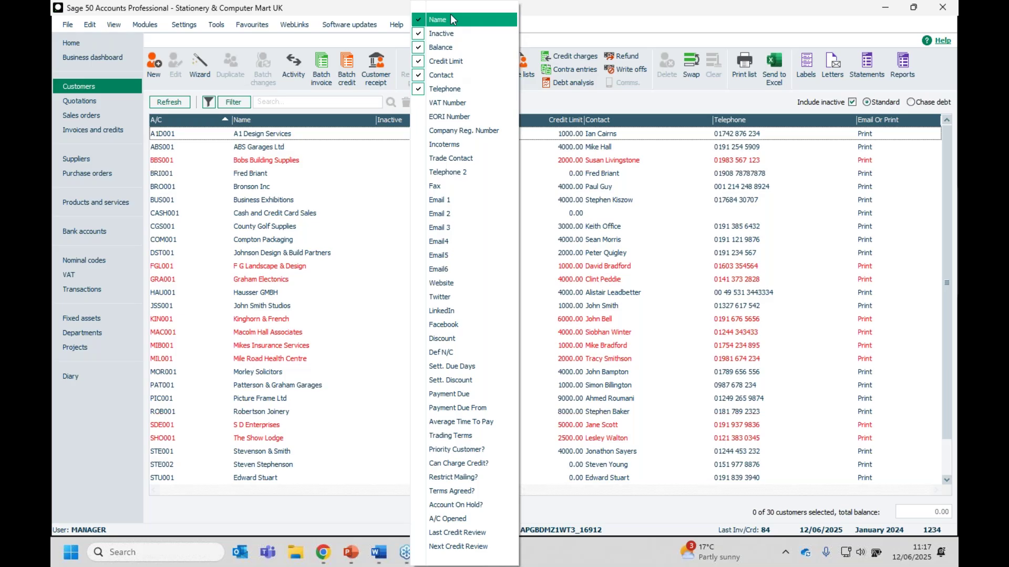
click(439, 200)
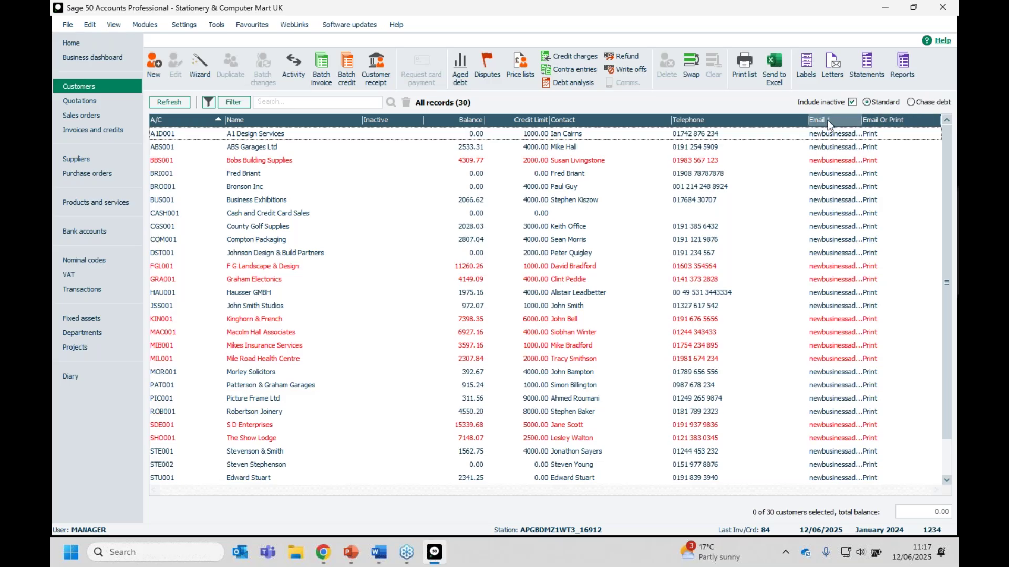
right_click(477, 124)
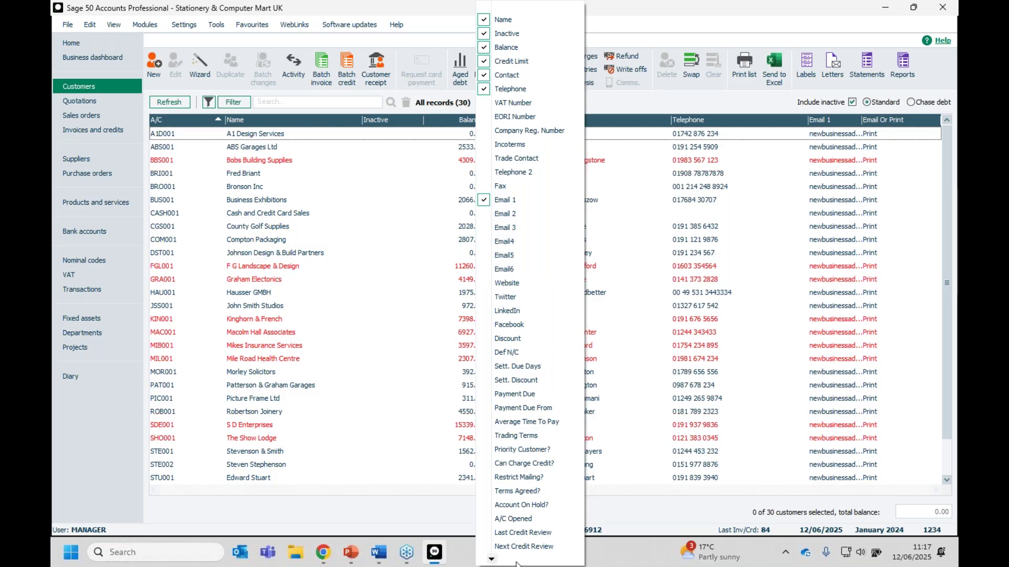
mouse_move(494, 560)
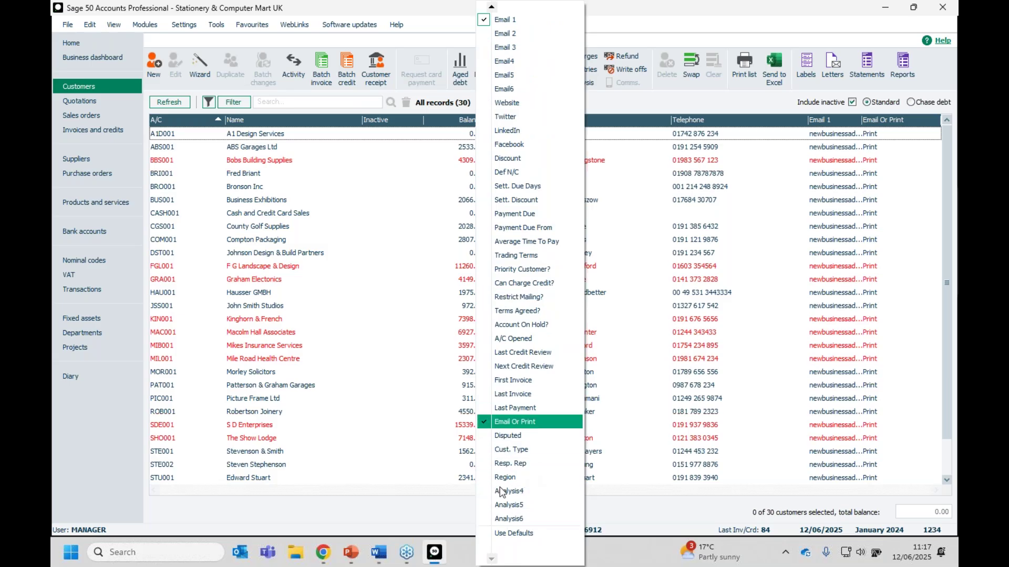
mouse_move(493, 10)
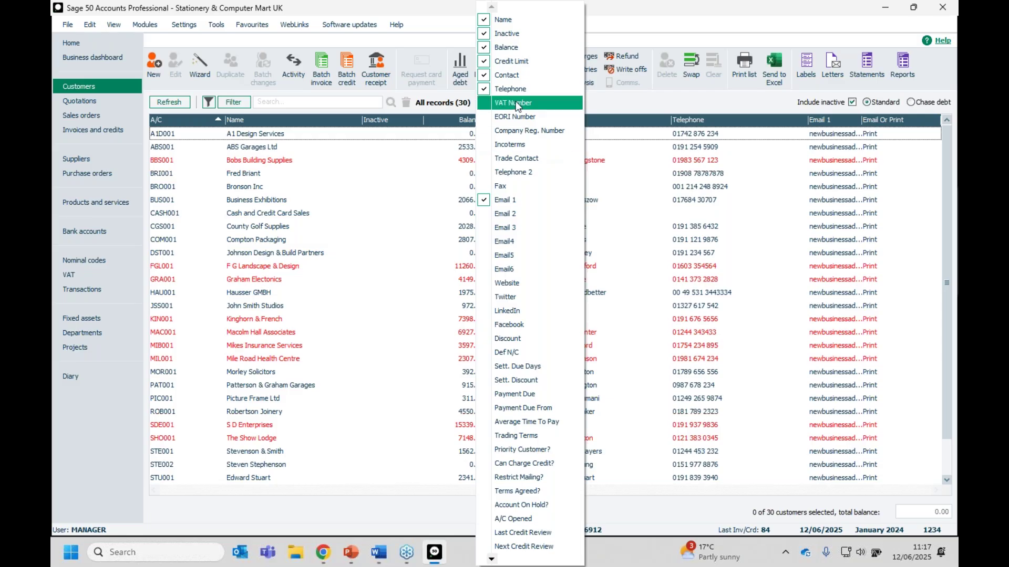
click(513, 103)
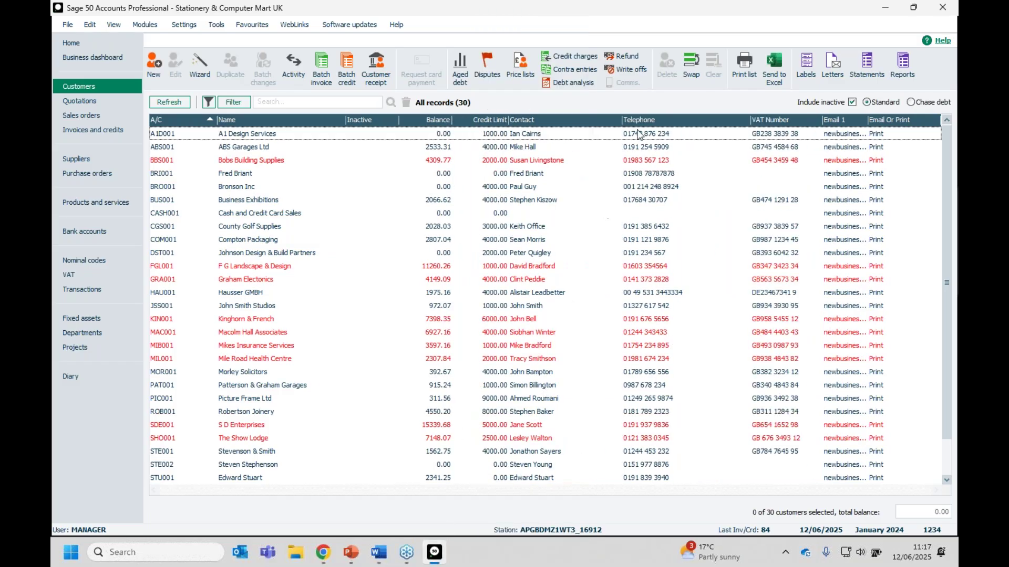
Step: Add the Priority Customer? column to the customer list and review the remaining column options, including Use Defaults
right_click(587, 126)
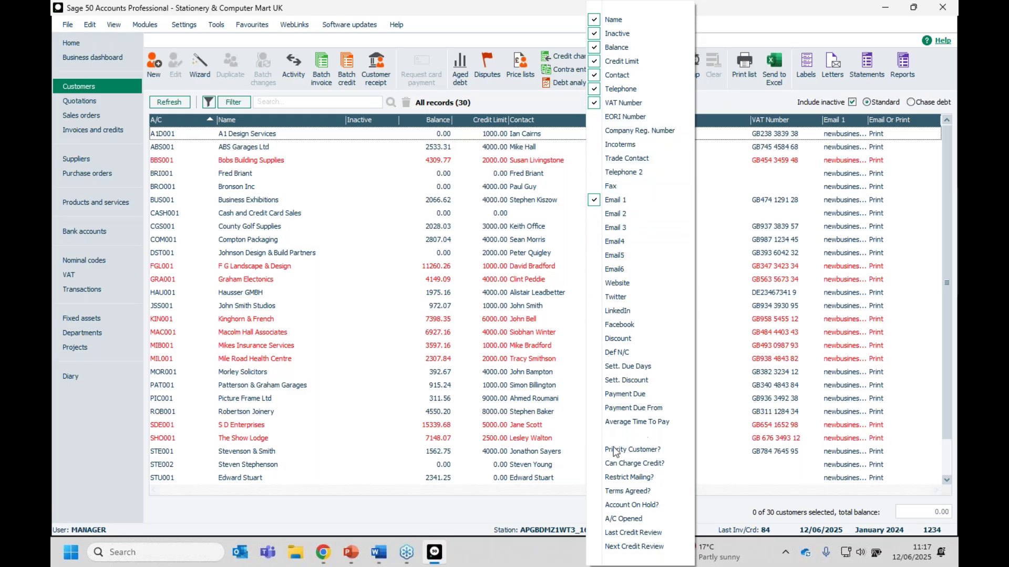
click(637, 453)
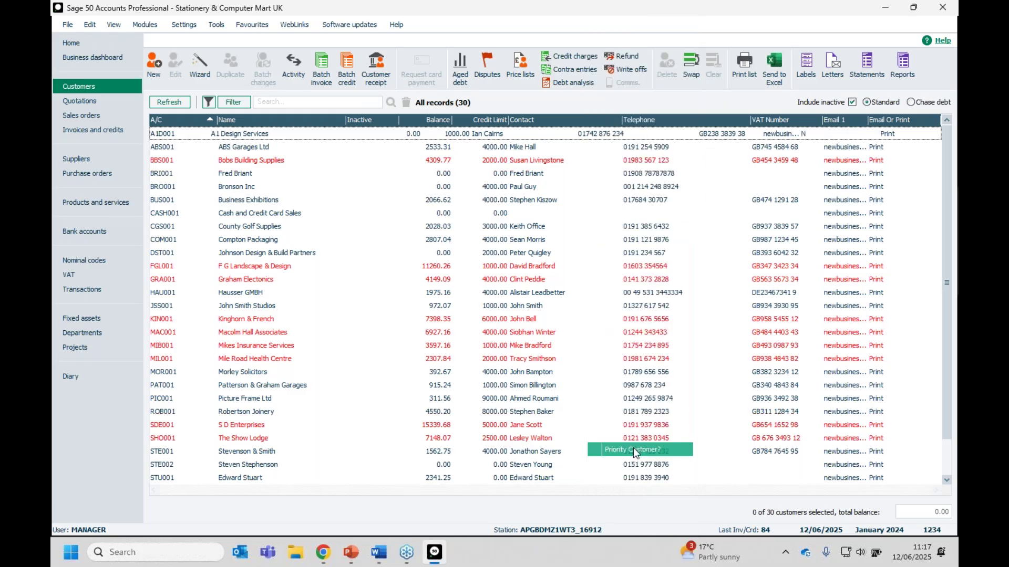
right_click(536, 124)
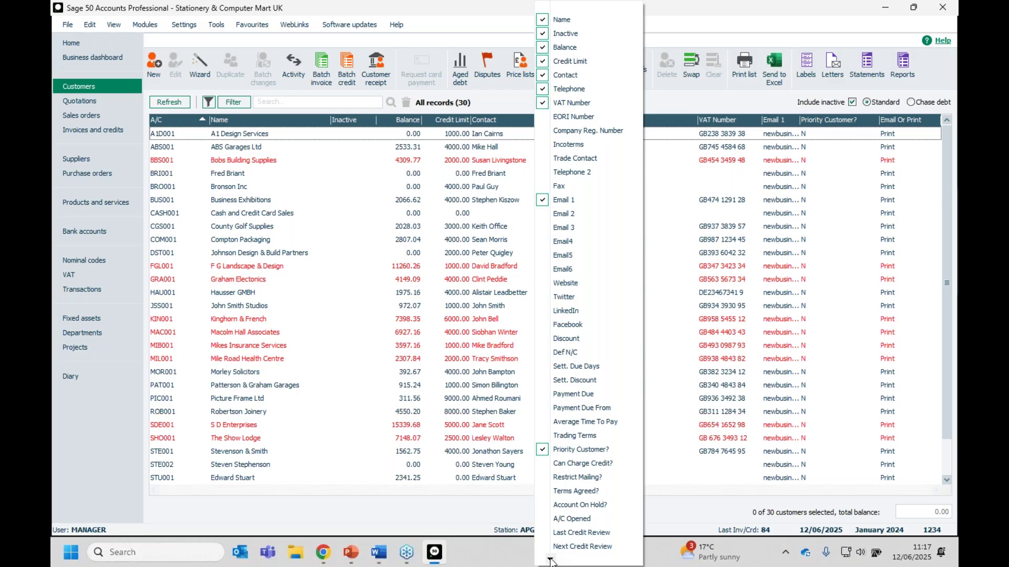
click(550, 560)
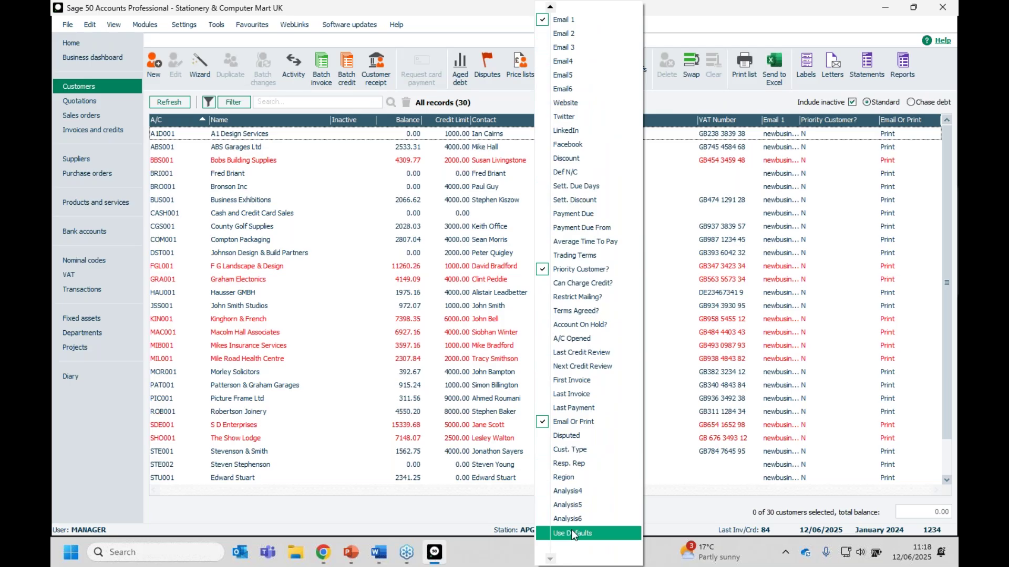
click(444, 173)
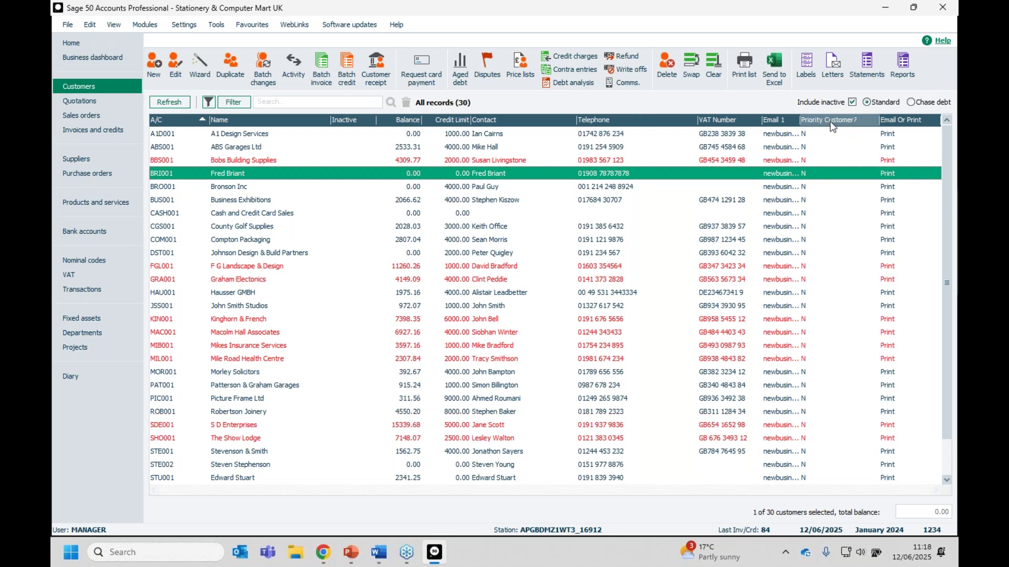
Step: Sort the customer list by Priority Customer?, by A/C, and by Credit Limit in turn
click(850, 120)
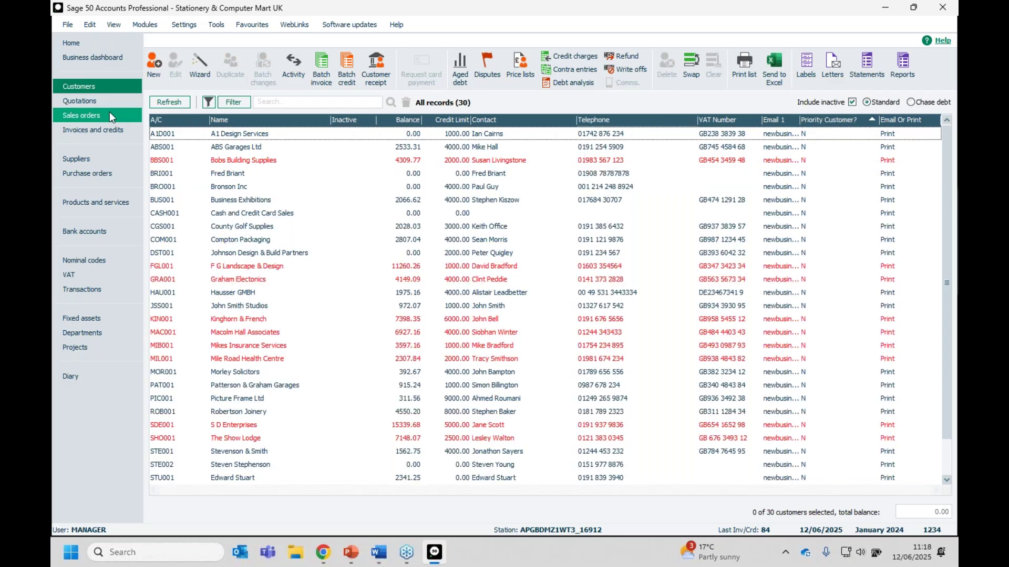
click(189, 120)
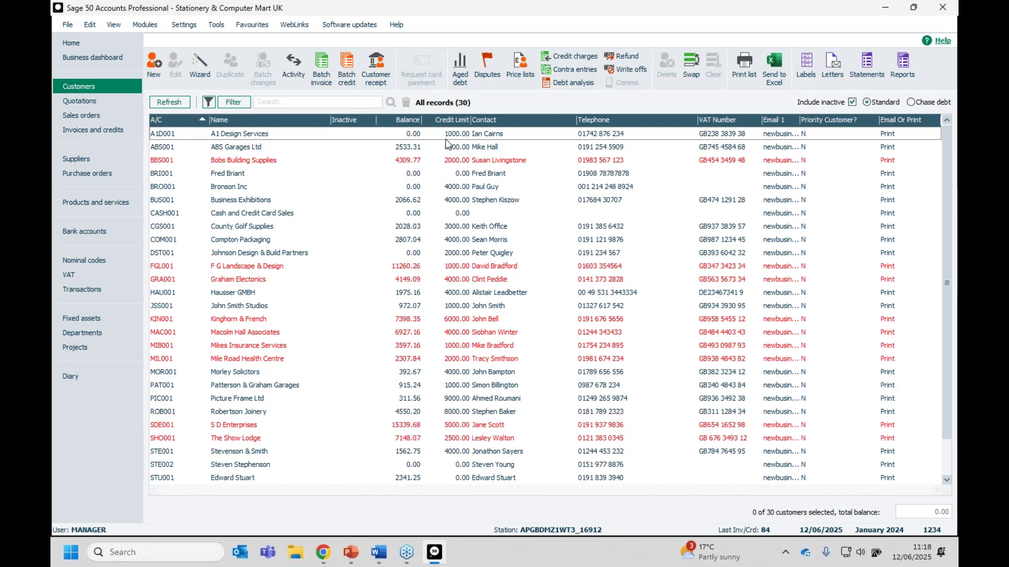
click(447, 122)
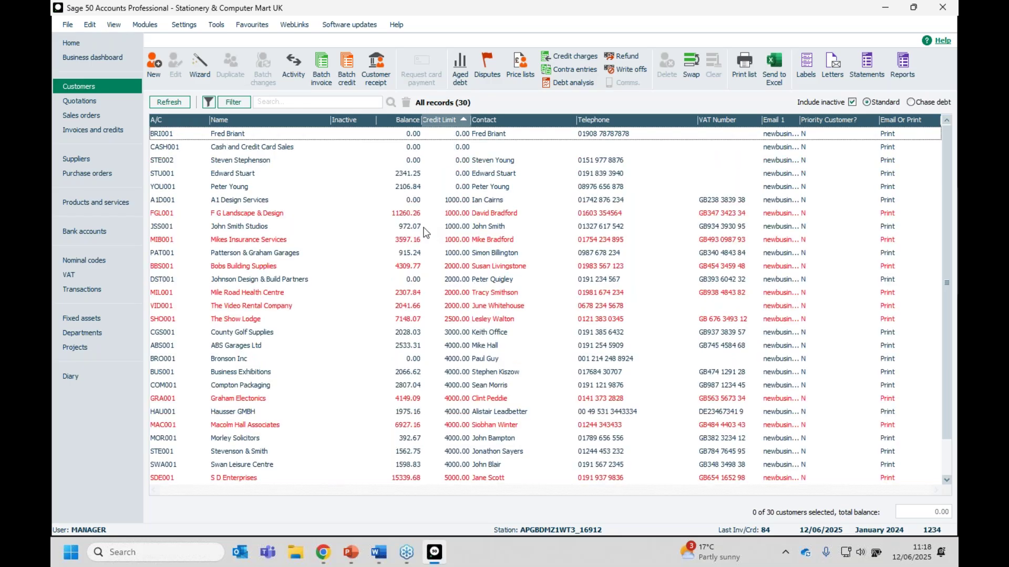
Step: Sort the customer list by A/C, switching it to descending and back to ascending order
click(166, 120)
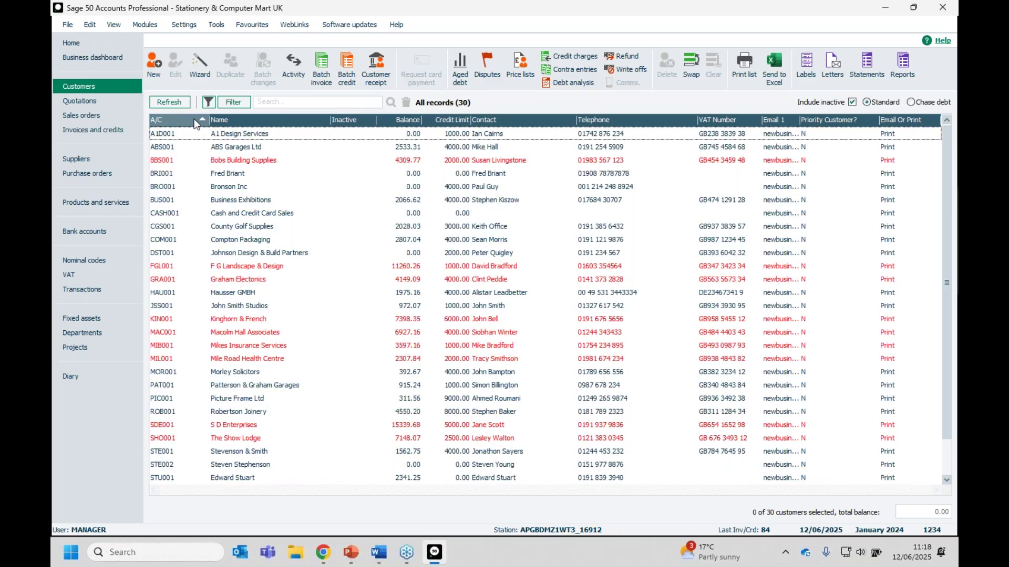
click(196, 120)
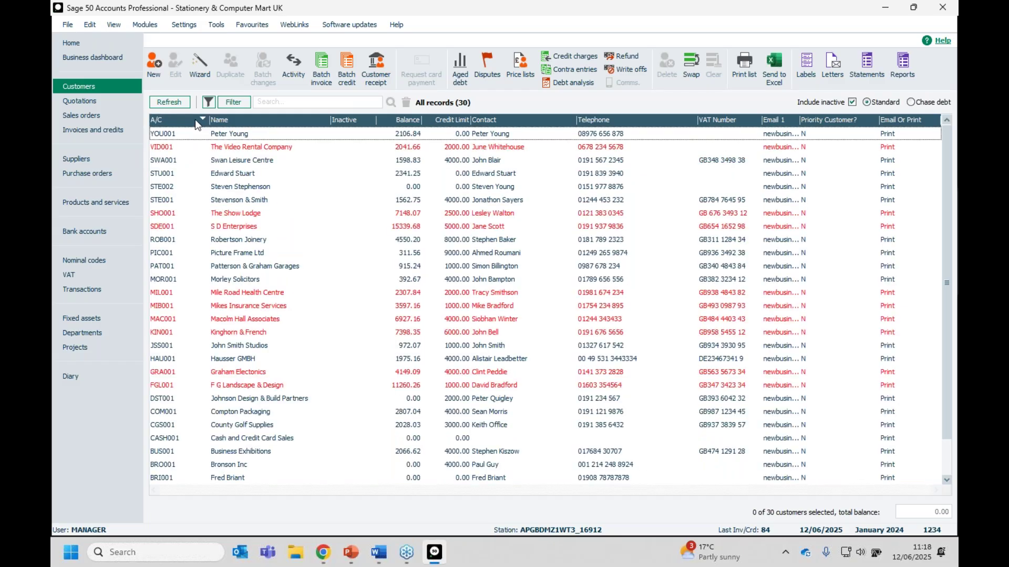
click(194, 119)
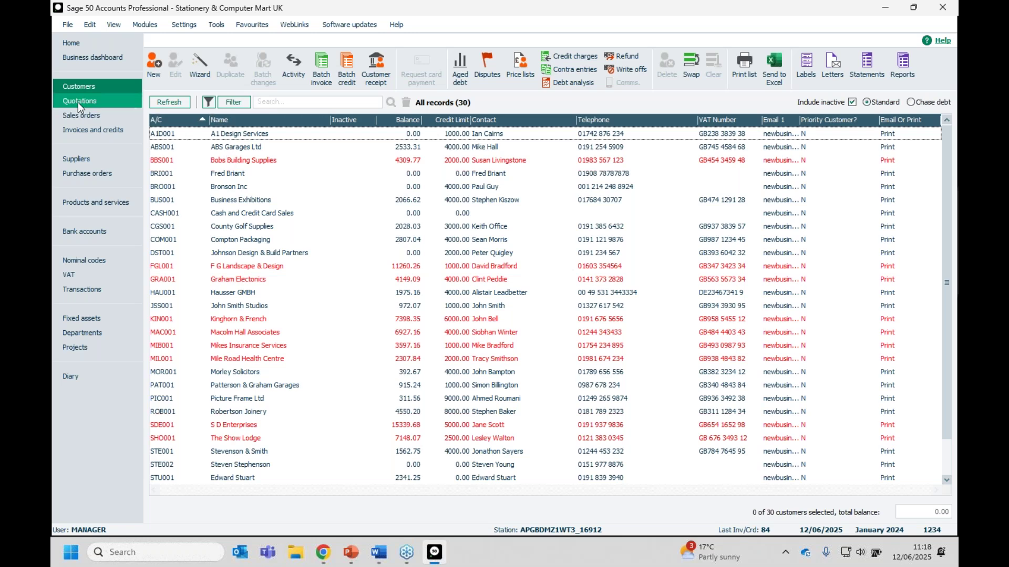
Step: Open the Suppliers list and view the columns it can display
click(74, 164)
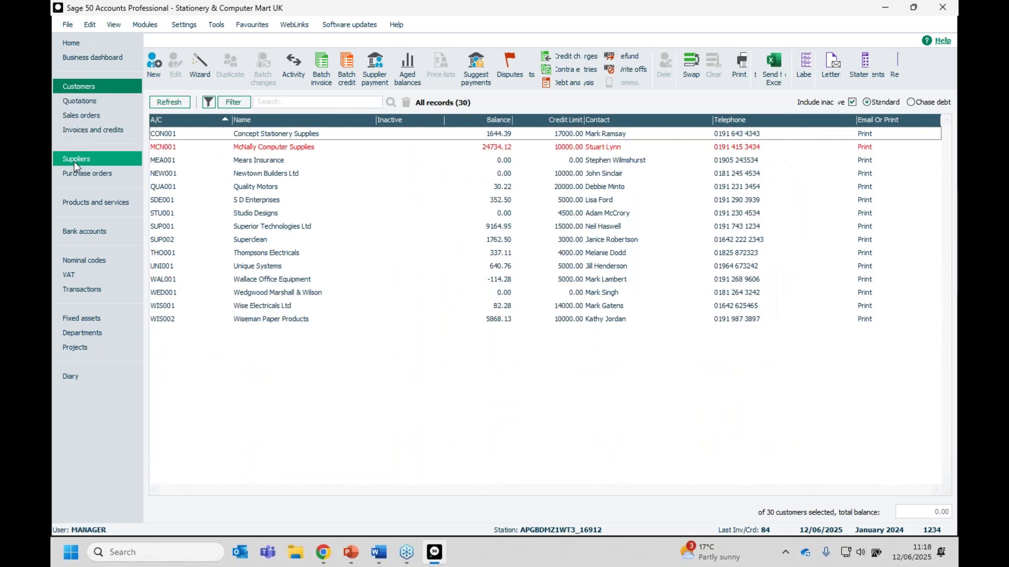
right_click(302, 124)
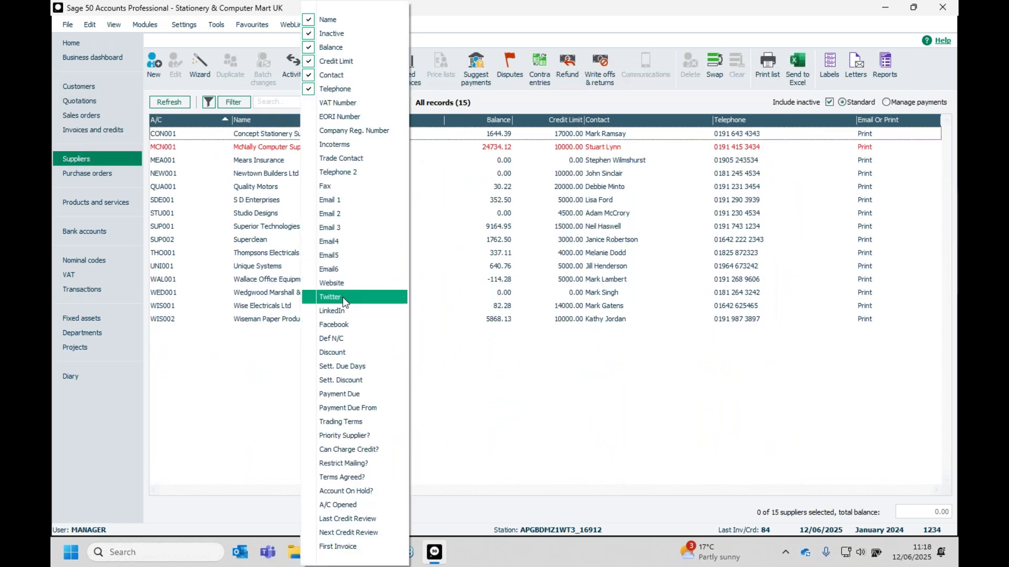
Step: Open the Invoices and credits list and hide its Printed column
click(90, 134)
click(88, 128)
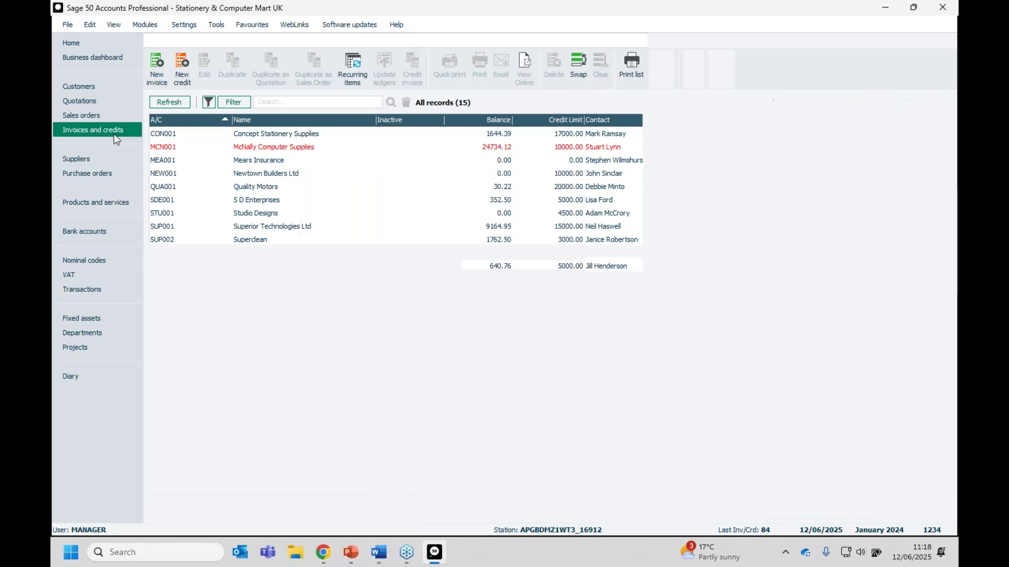
right_click(427, 118)
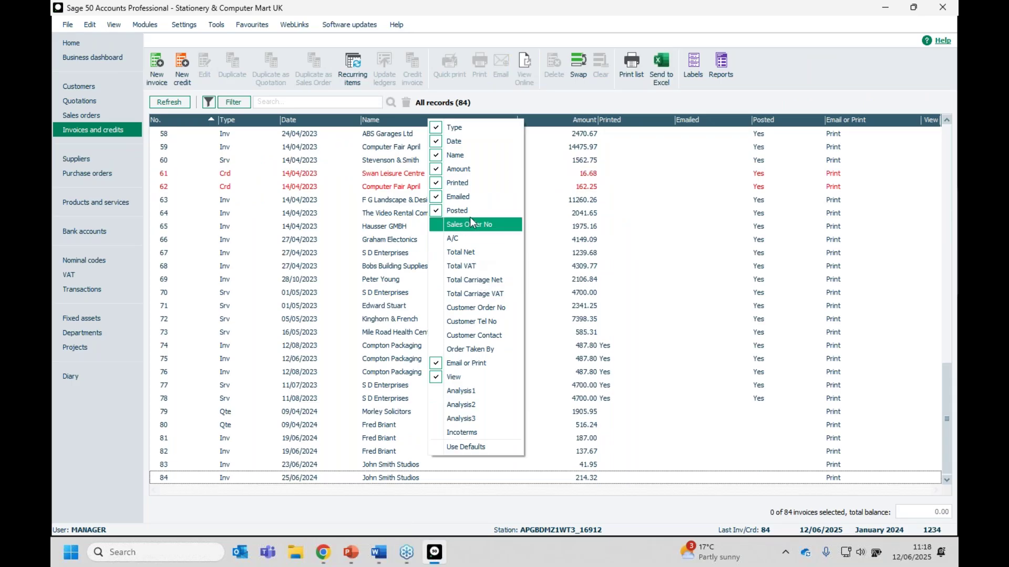
click(462, 181)
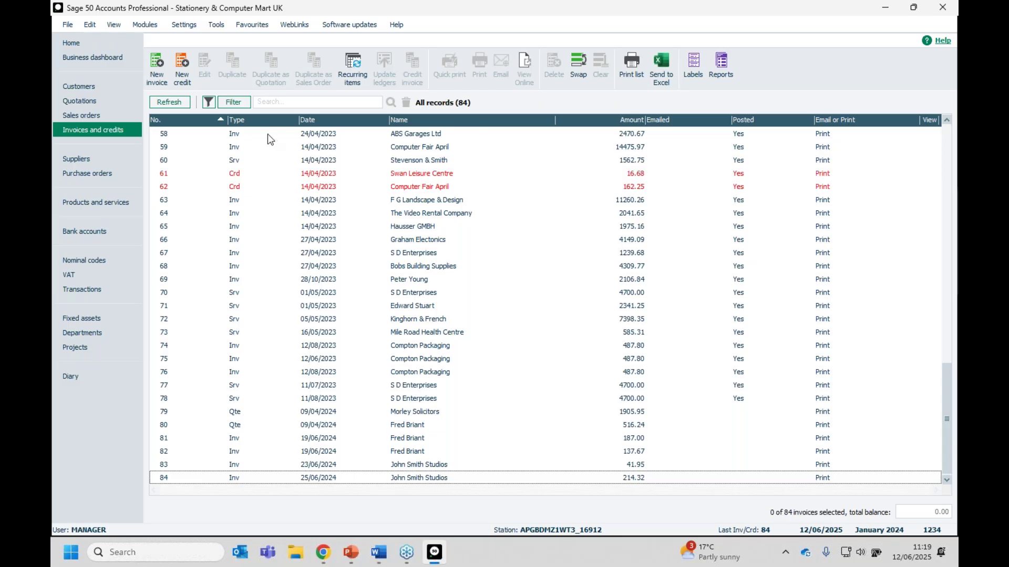
Step: Open the Batch invoice form from Customers, view the columns its entry grid can display, and close the form
click(79, 90)
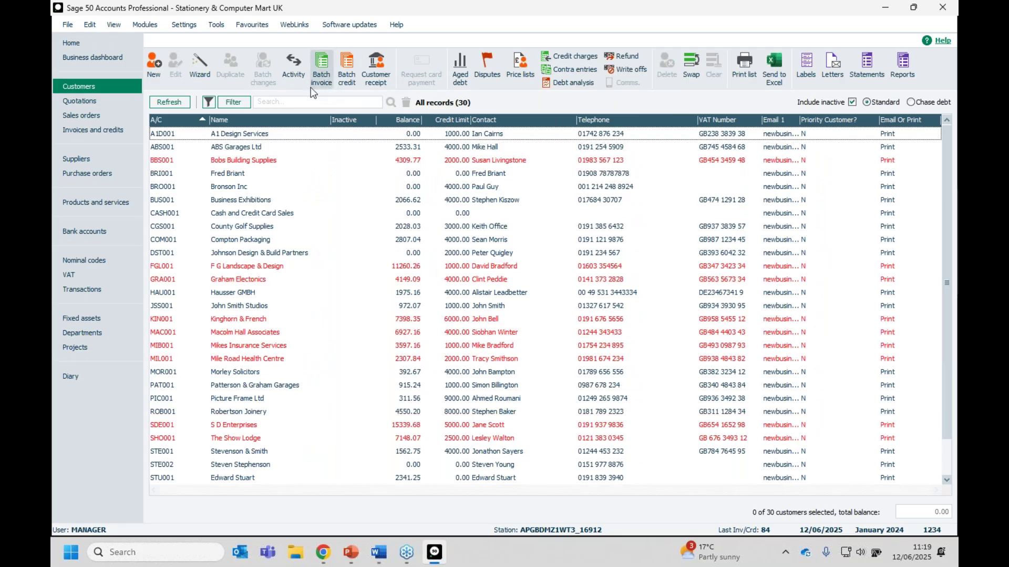
click(322, 67)
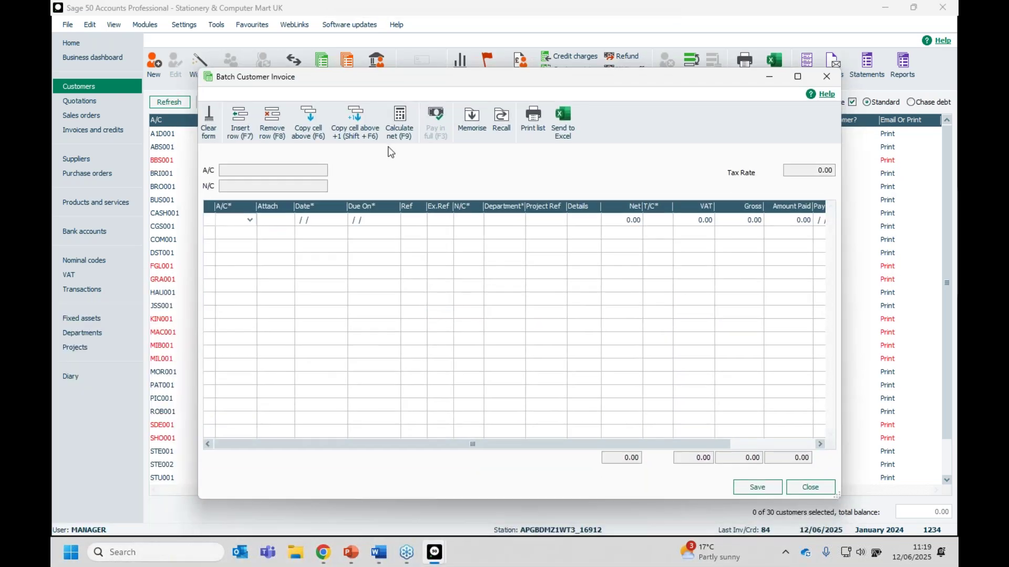
right_click(580, 208)
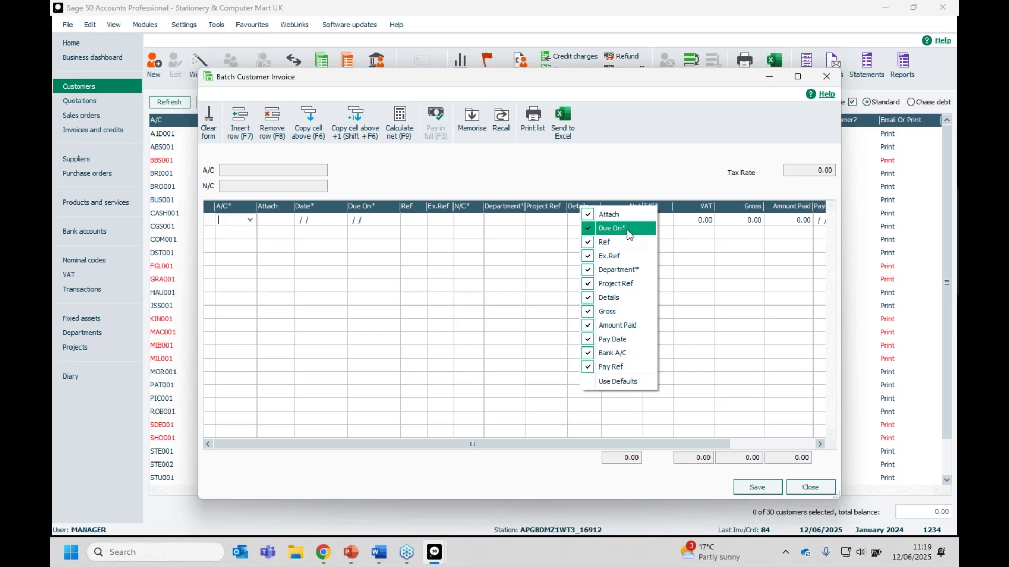
right_click(547, 204)
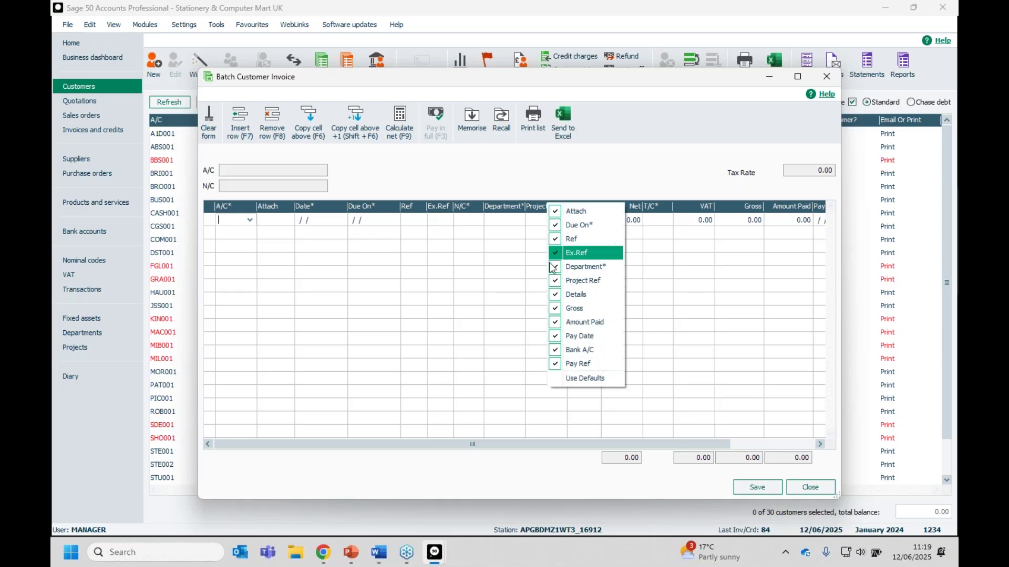
click(689, 251)
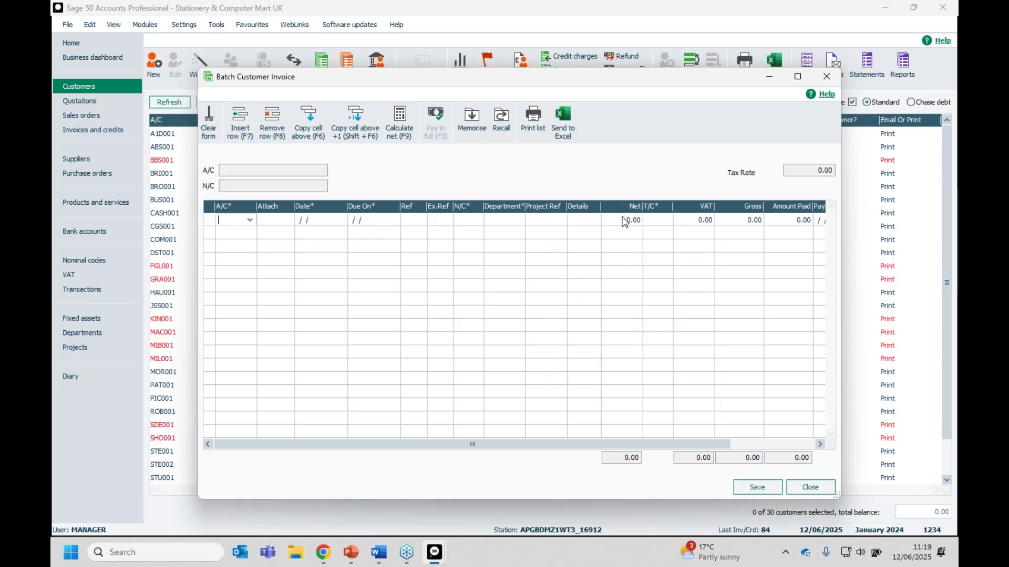
click(832, 75)
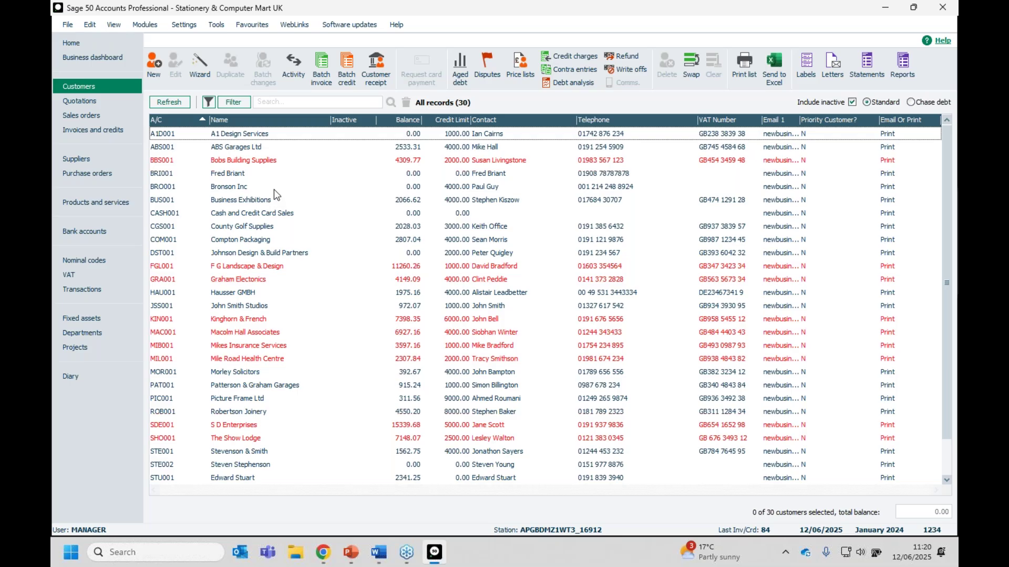
Step: Filter the customer list to records where Balance is equal to 0.00, keeping the filter window clear of the results
click(305, 101)
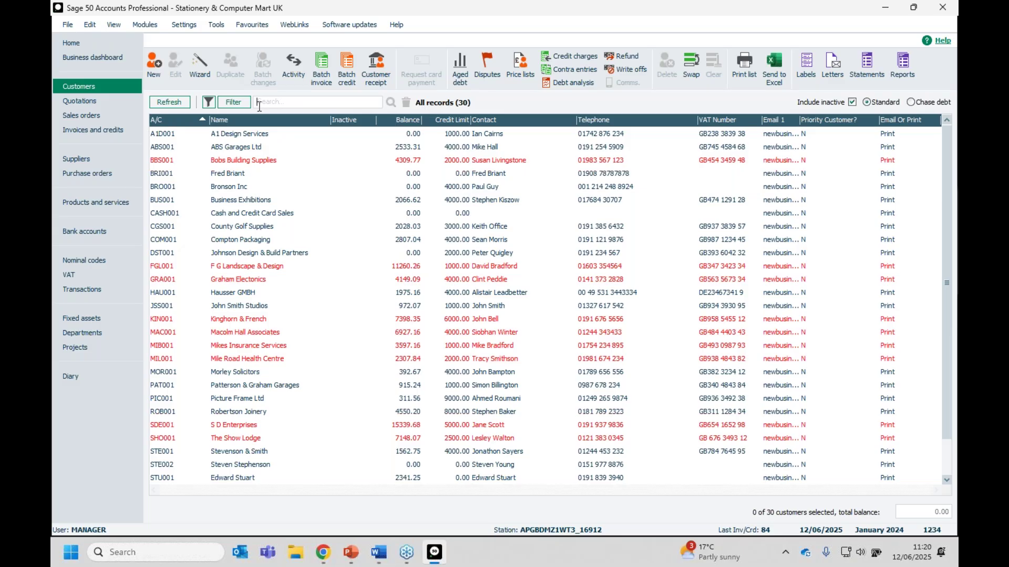
click(231, 103)
drag(477, 137, 523, 166)
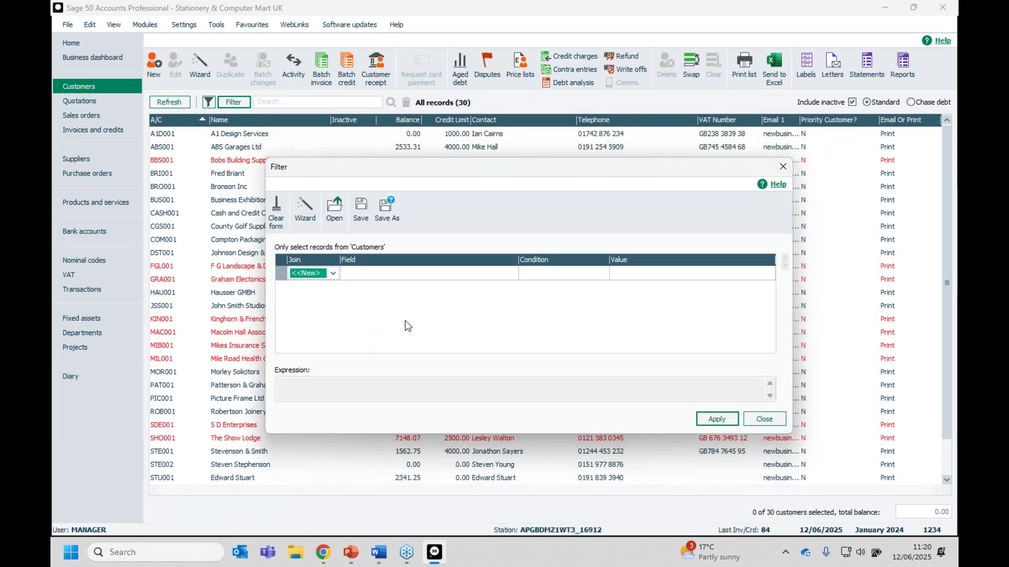
click(334, 273)
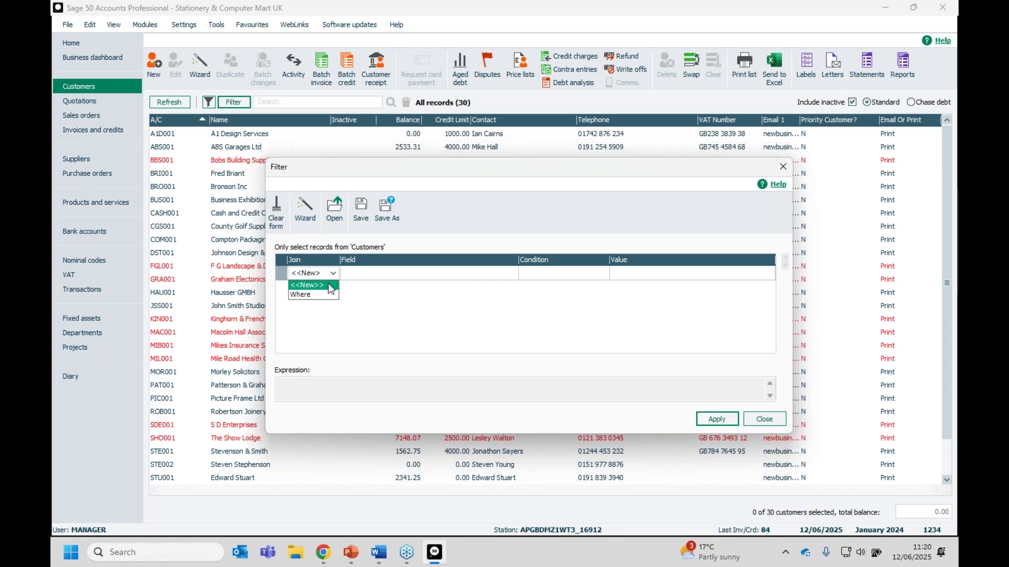
click(300, 295)
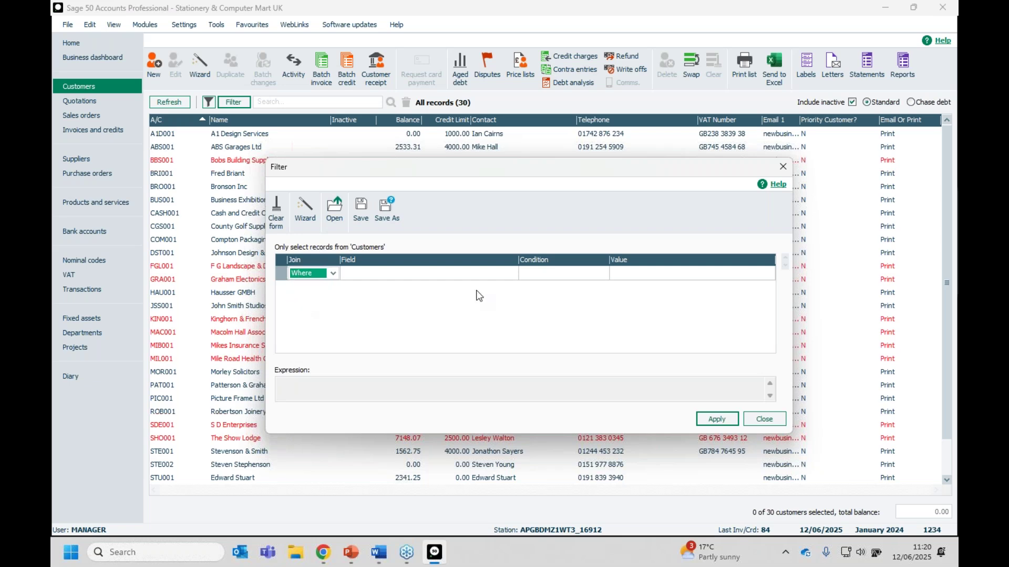
click(467, 274)
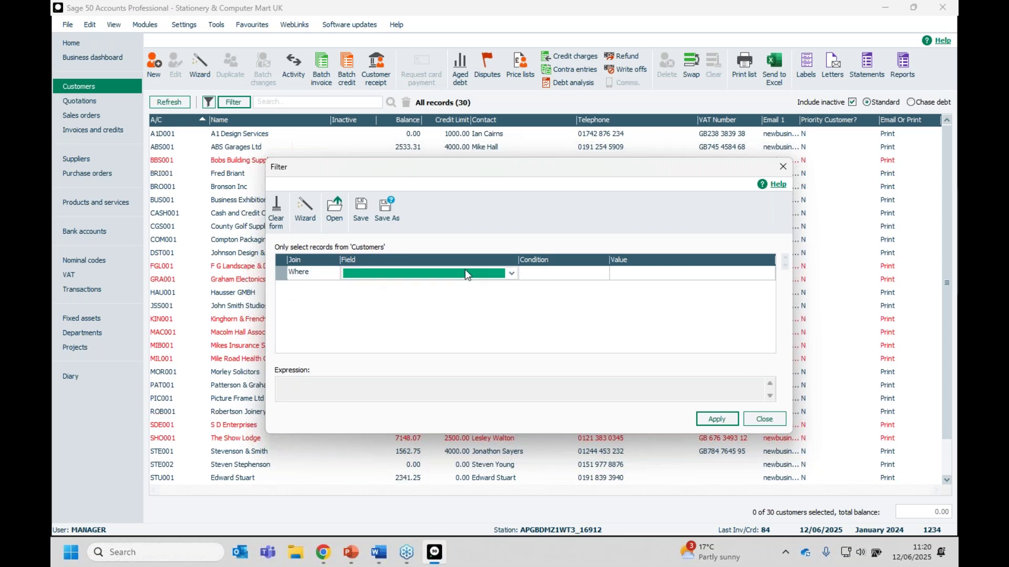
click(512, 273)
key(b)
click(557, 273)
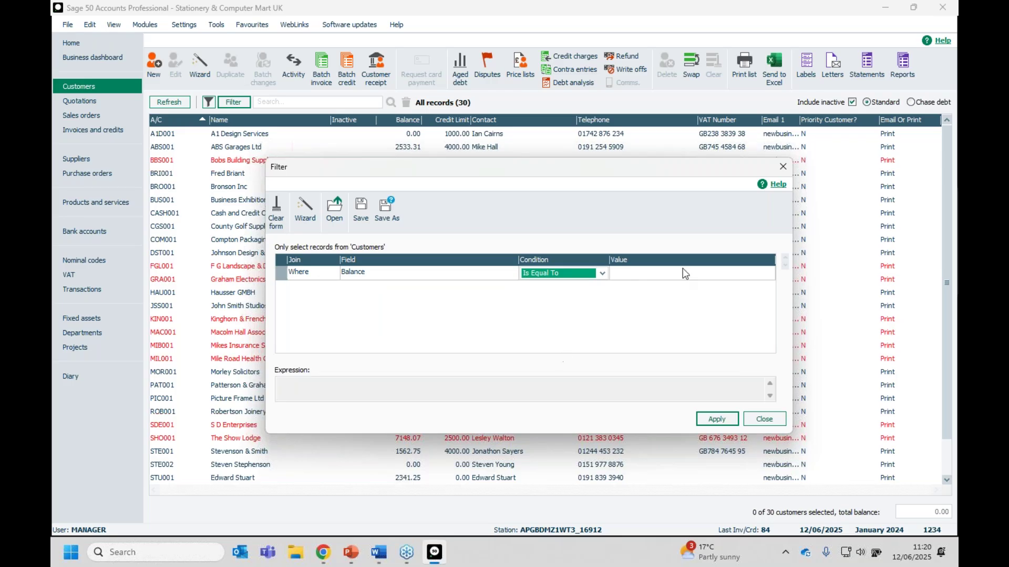
click(640, 273)
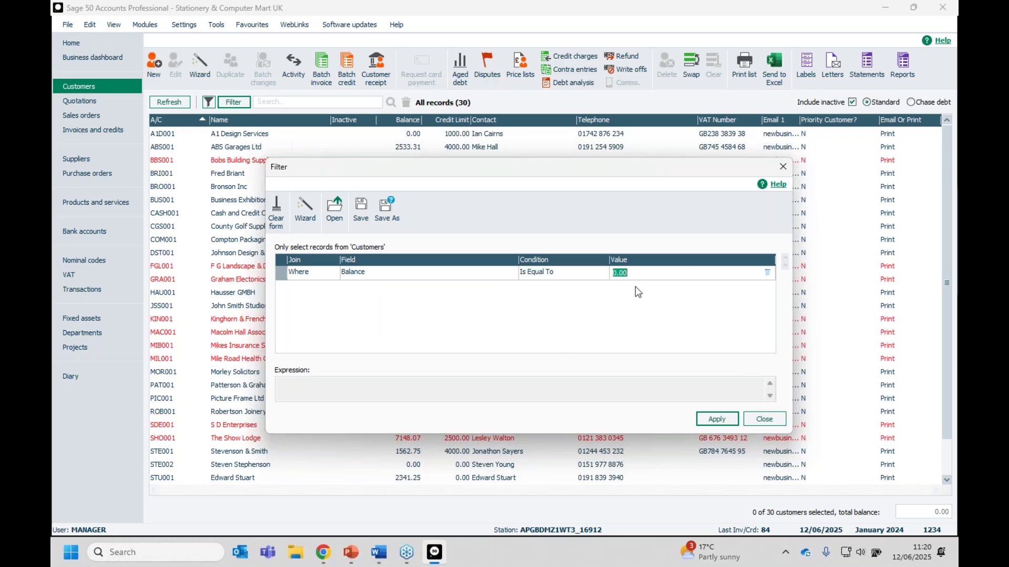
click(707, 420)
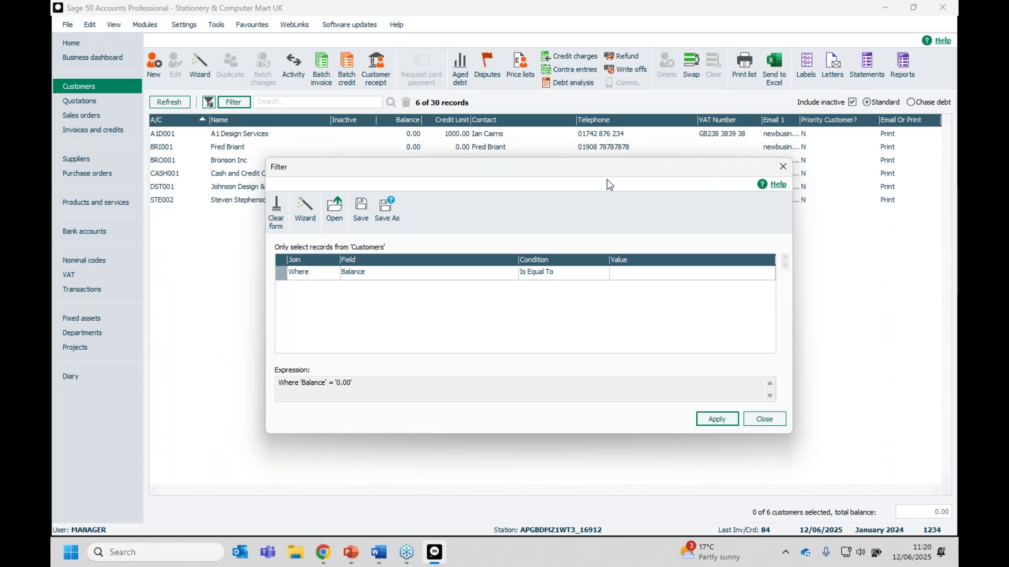
drag(602, 167, 570, 244)
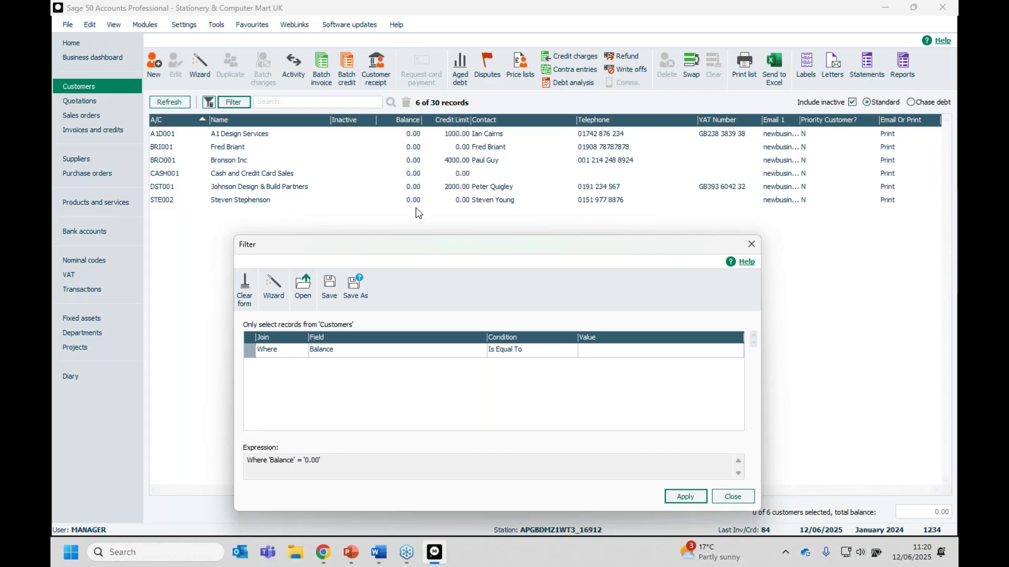
Step: Add a second filter condition joined with And that uses the Credit Limit field
drag(430, 242, 441, 214)
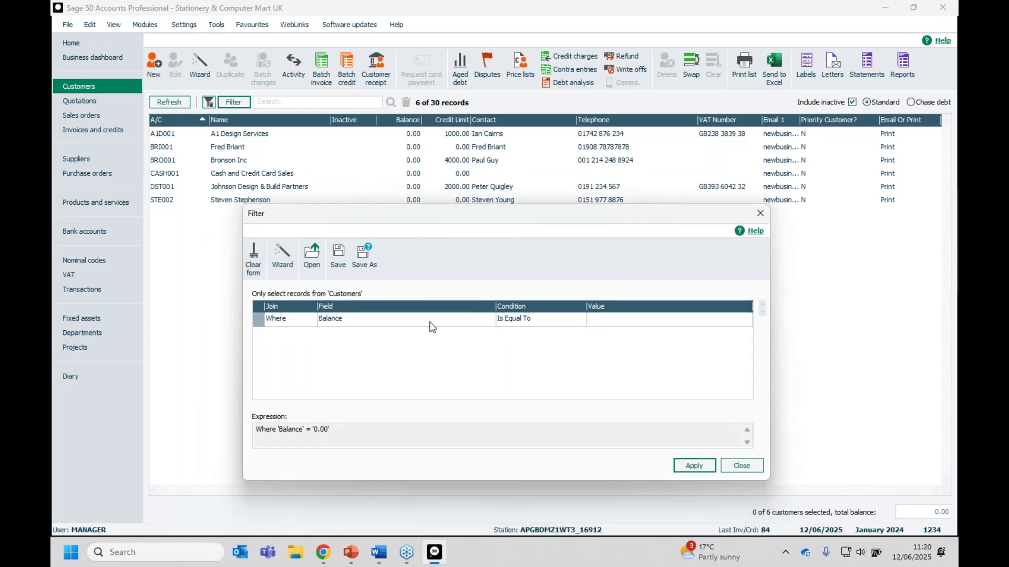
click(283, 336)
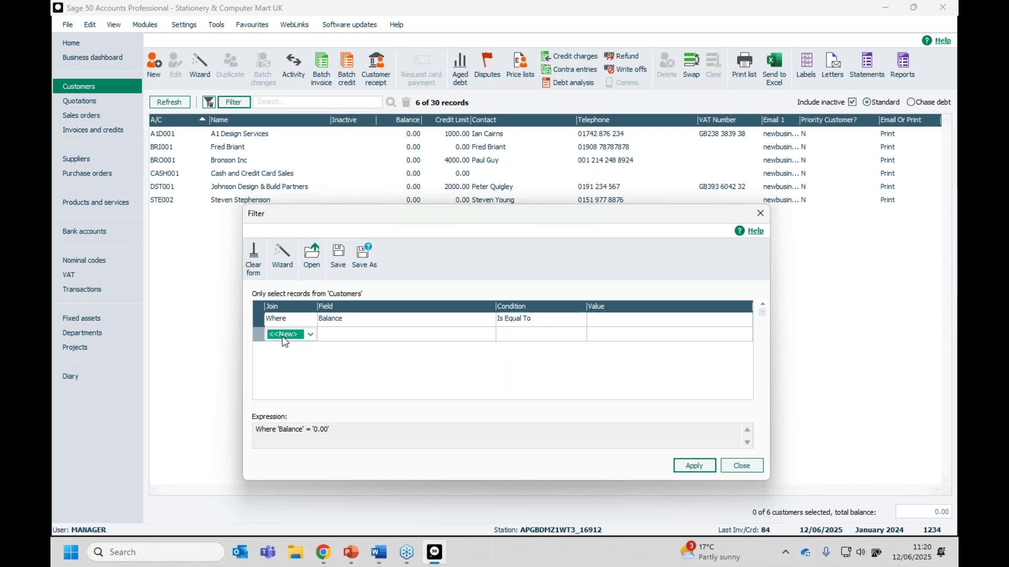
click(311, 334)
click(287, 356)
click(431, 336)
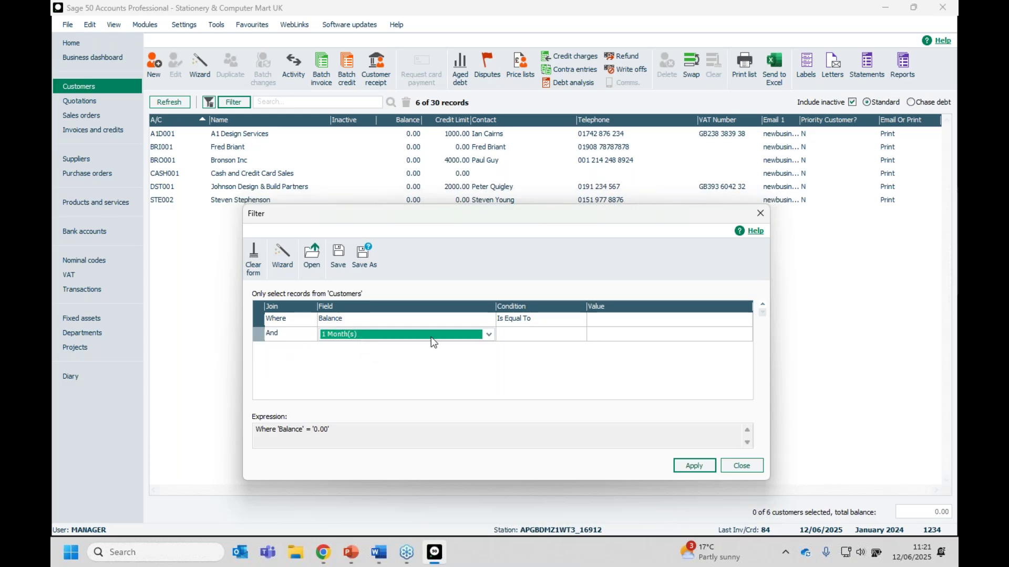
click(490, 335)
key(c)
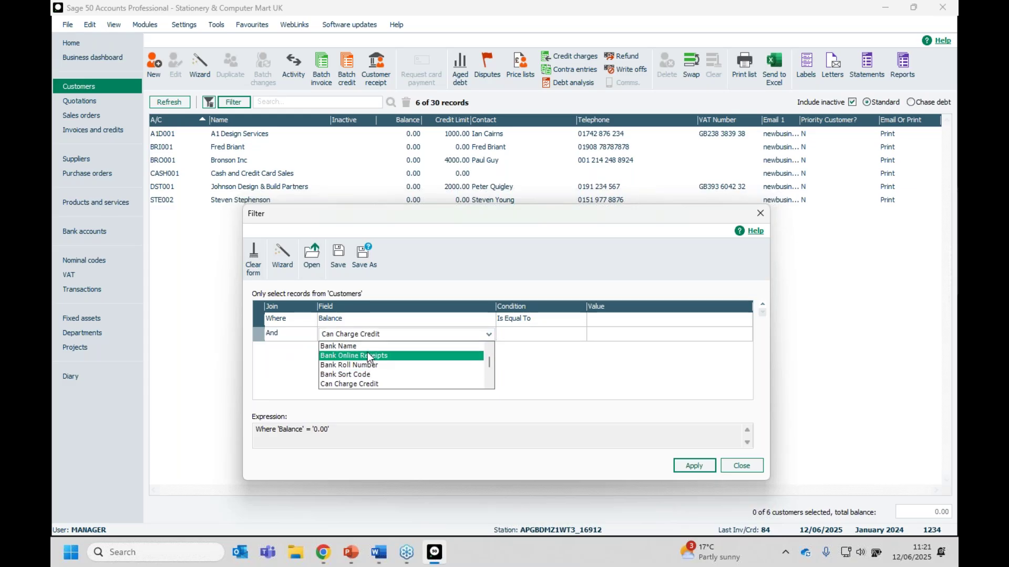
scroll(368, 368, down, 3)
click(367, 374)
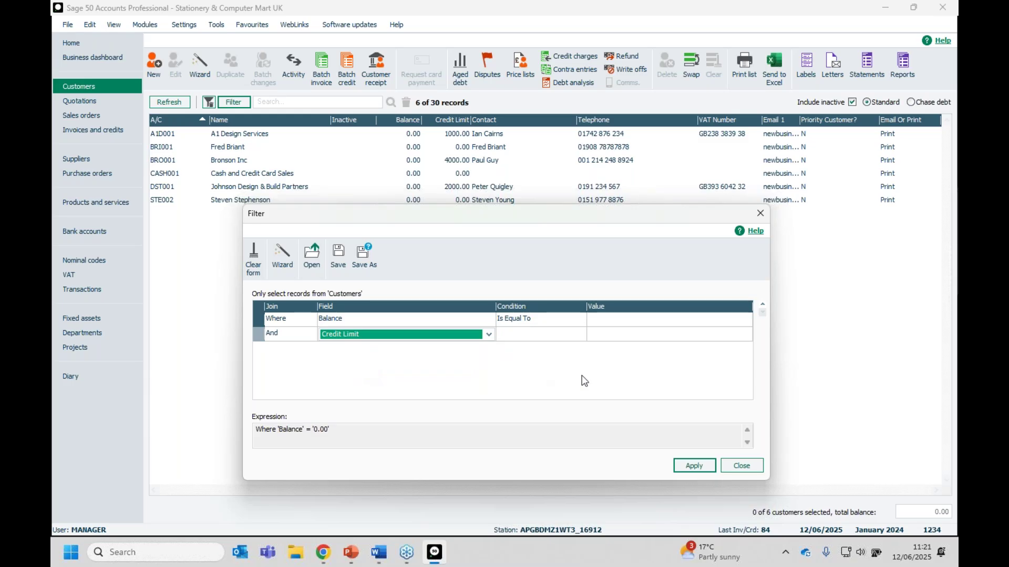
Step: Set the Credit Limit condition to Is Greater Than 2000 and apply the combined filter
click(527, 339)
click(578, 334)
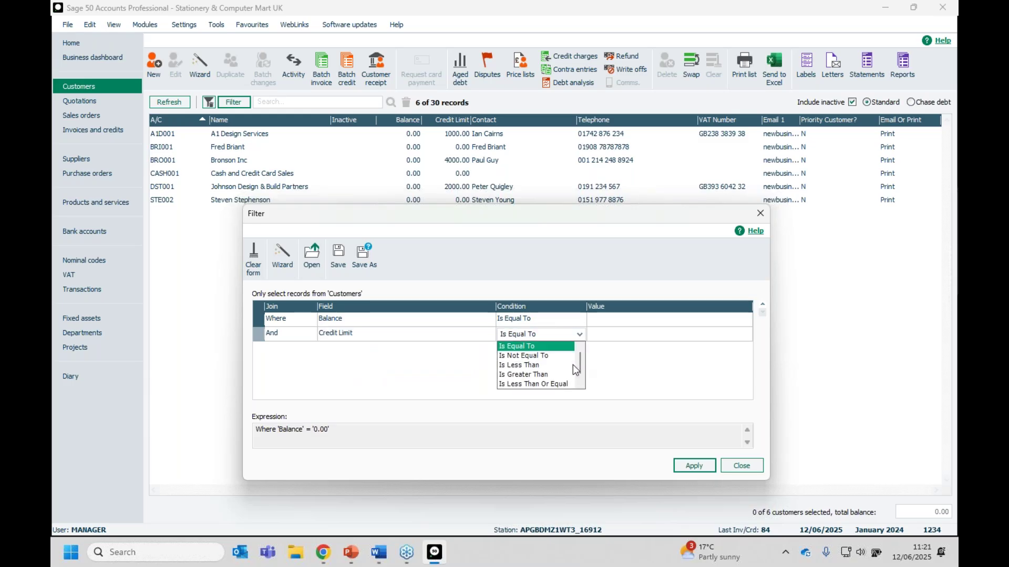
click(554, 373)
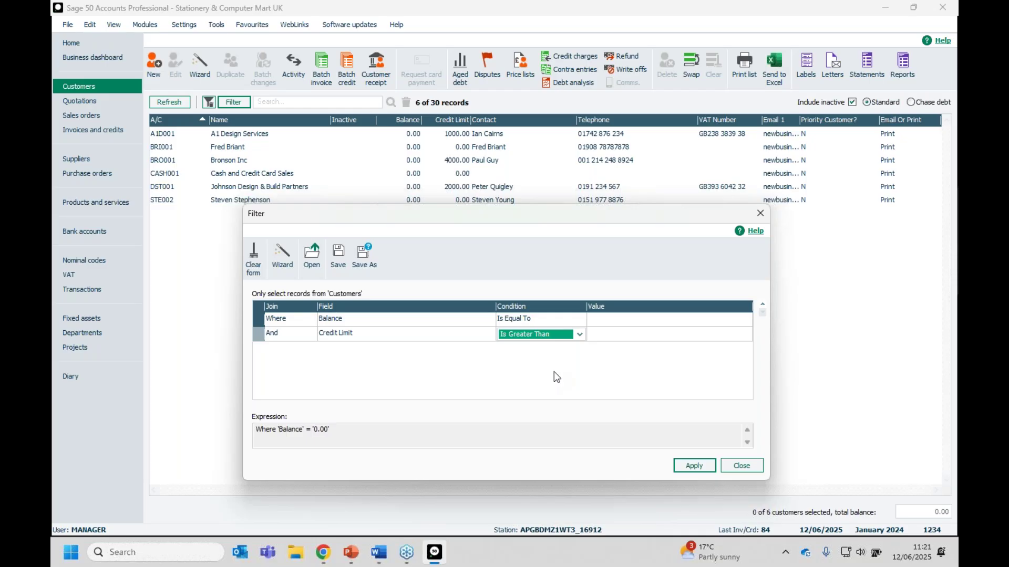
click(615, 334)
text(2000)
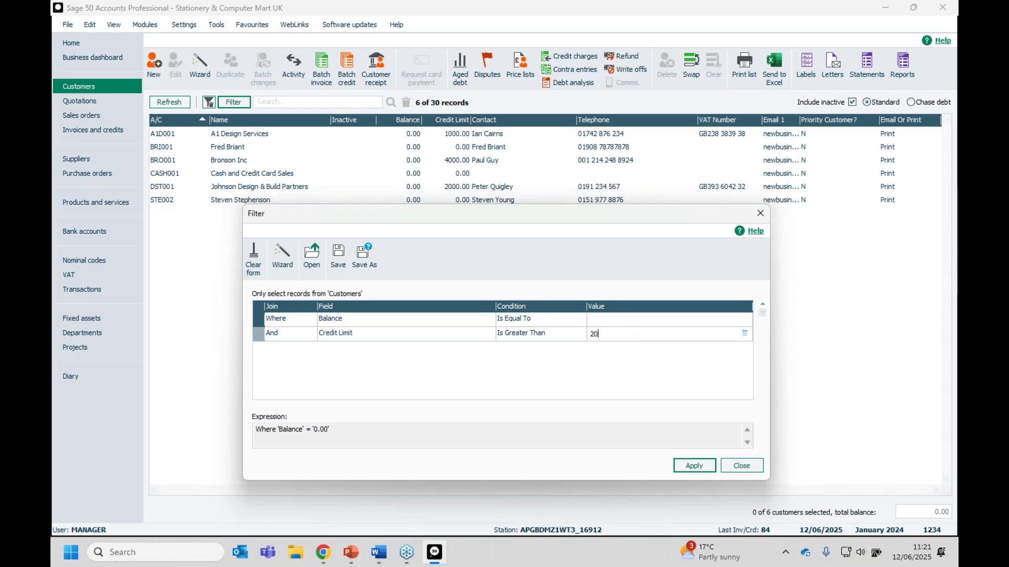
click(686, 465)
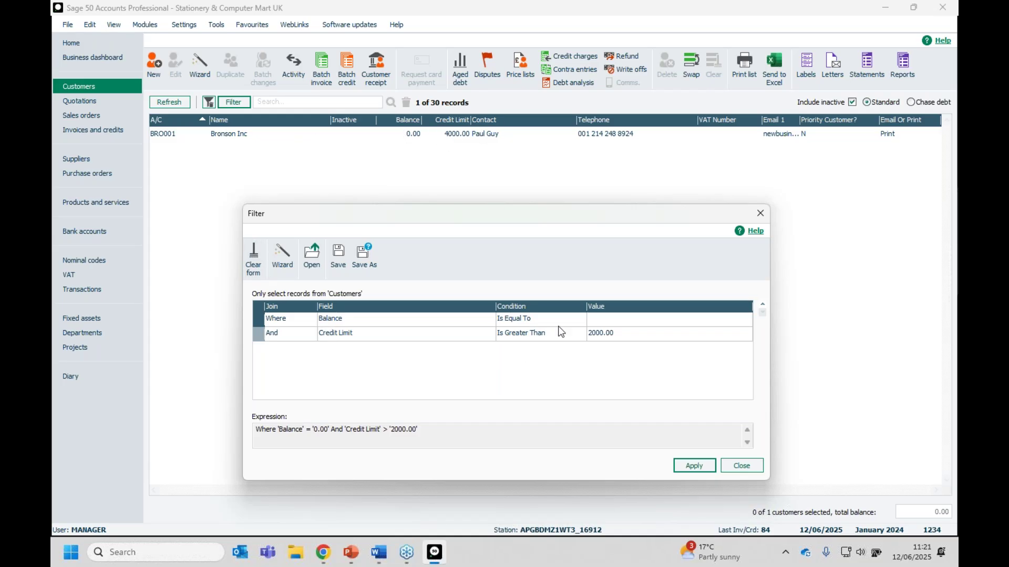
Step: Clear the filter conditions, apply the empty filter, and start a new Where condition on the Balance field
click(249, 261)
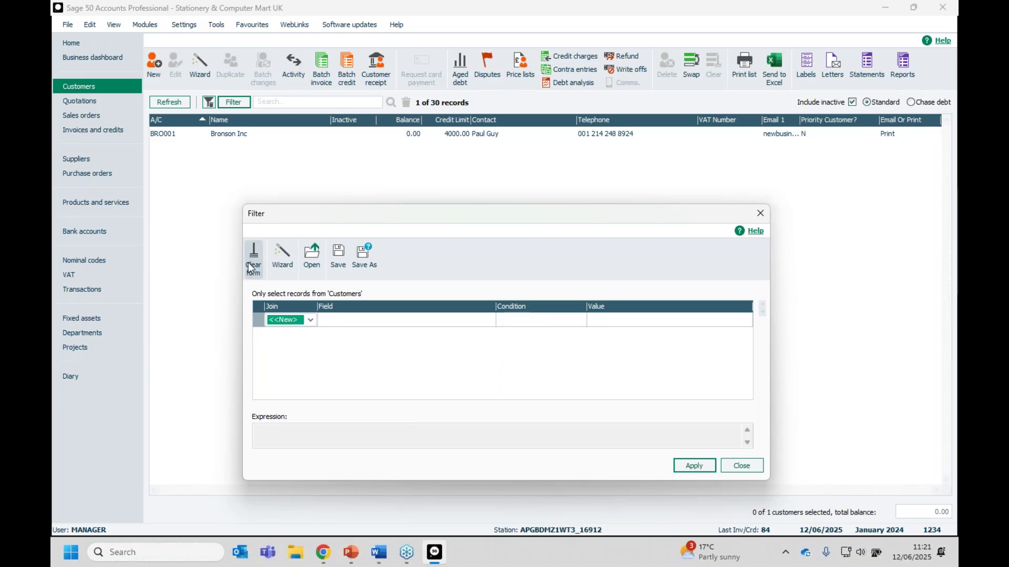
click(691, 470)
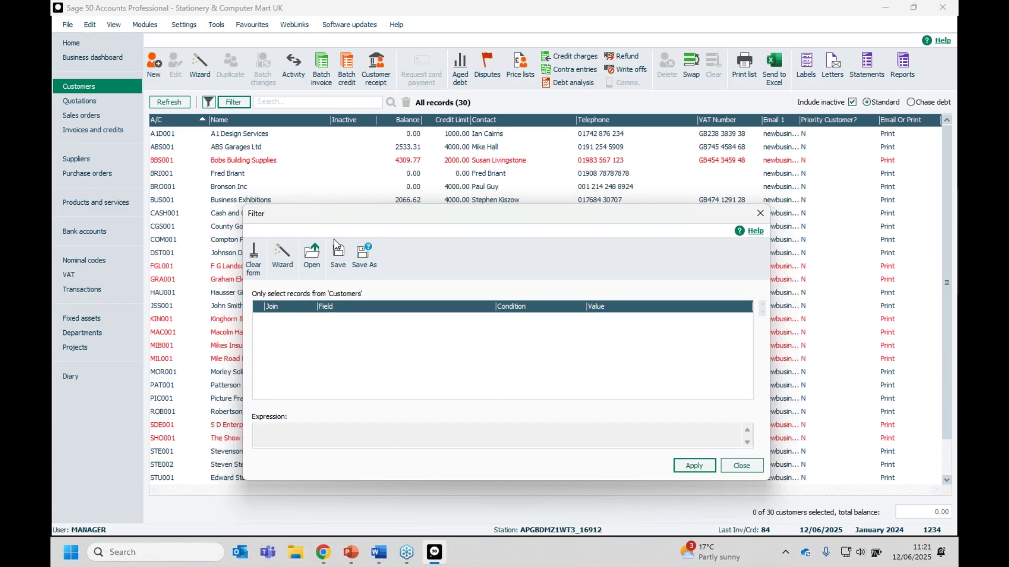
click(301, 321)
click(309, 320)
click(286, 336)
click(358, 322)
click(484, 320)
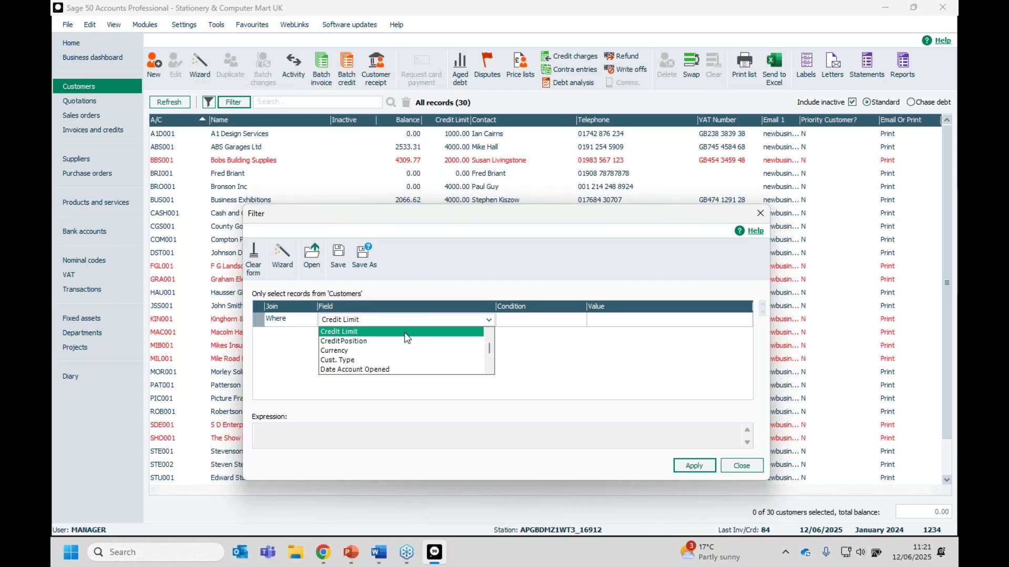
scroll(386, 357, down, 4)
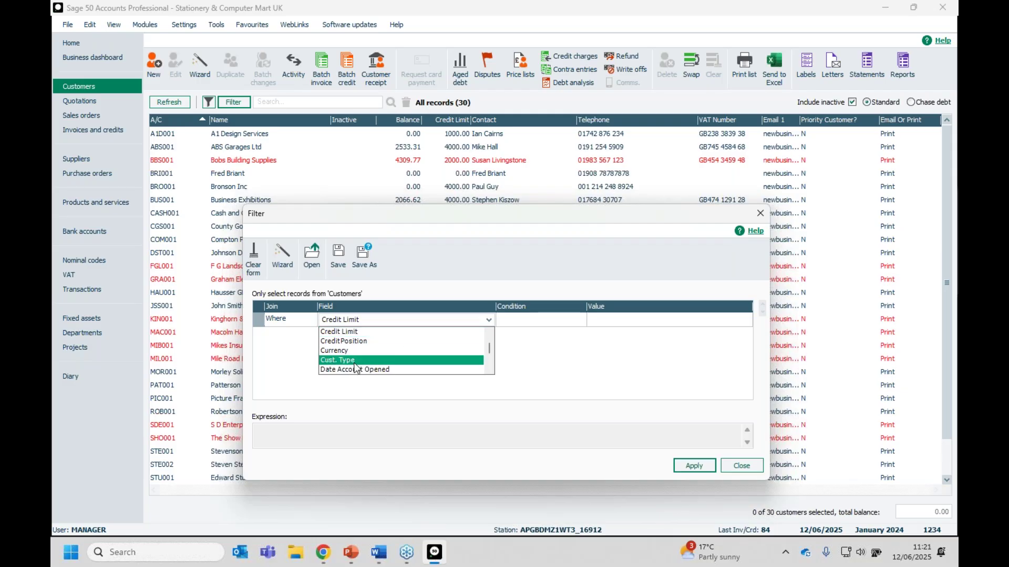
scroll(378, 346, up, 8)
click(377, 336)
Step: Set the Balance condition to Is Greater Than 2000, apply the filter, and close the filter window
click(522, 320)
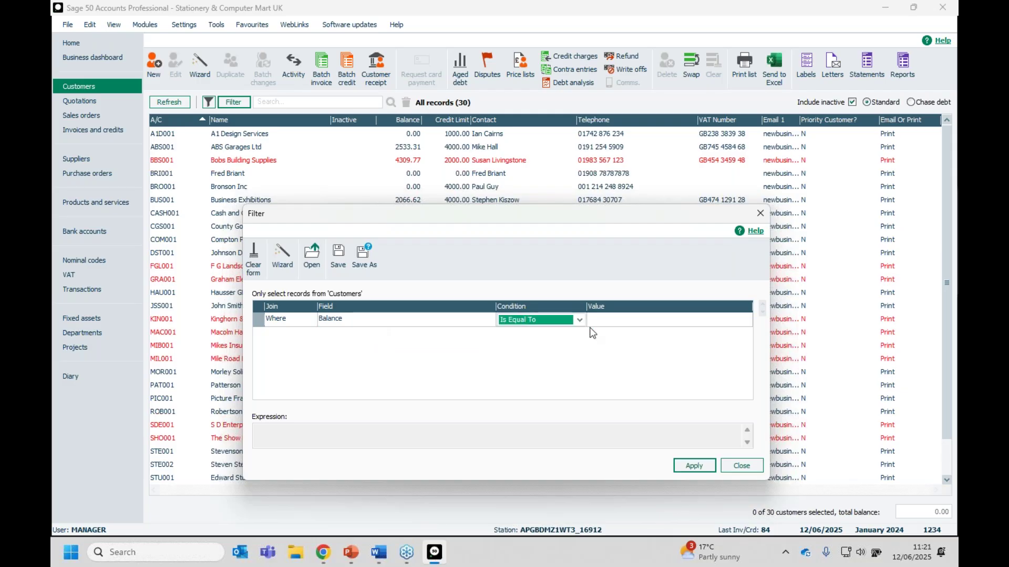
click(577, 319)
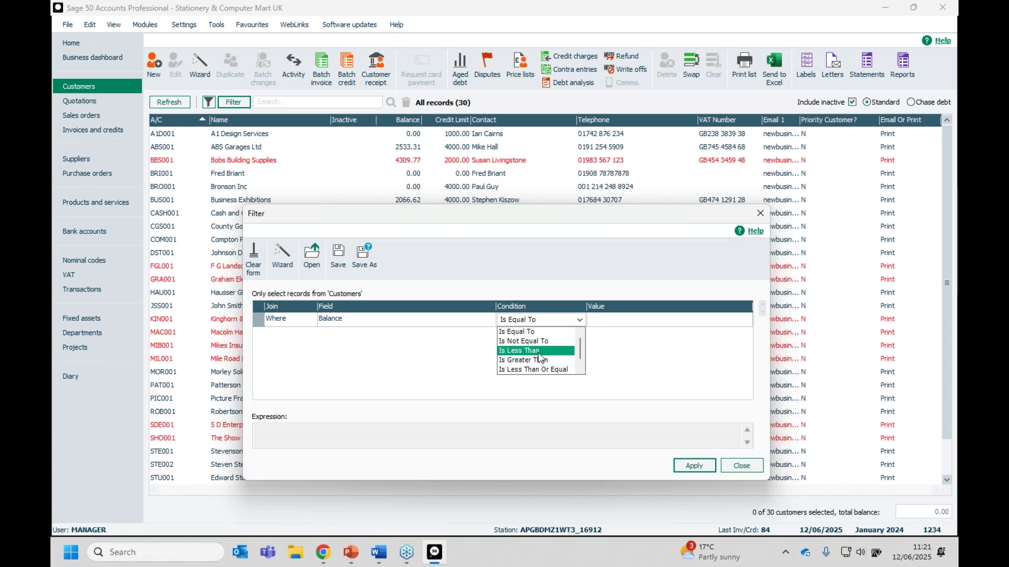
click(538, 352)
click(608, 321)
text(2000)
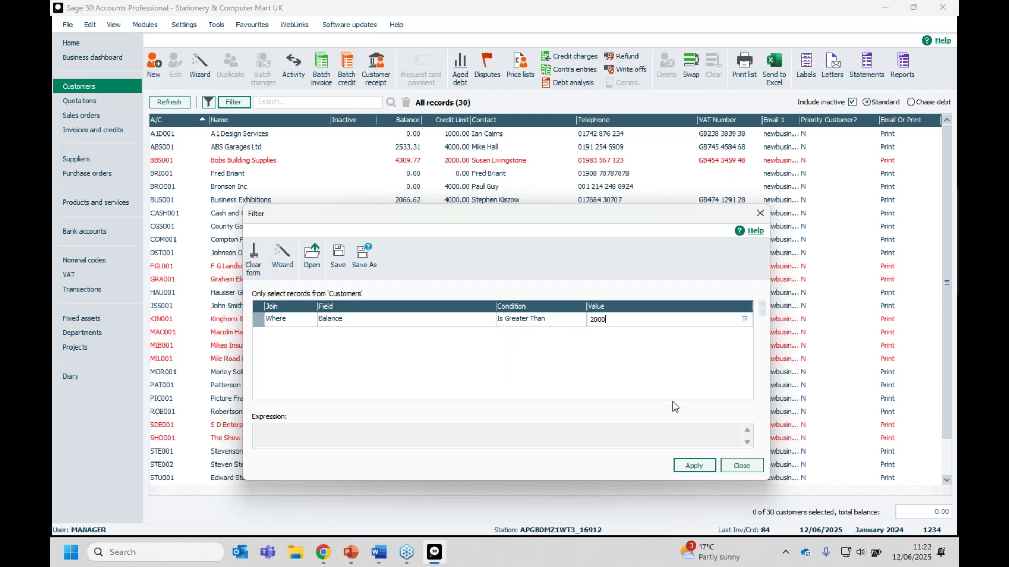
click(693, 466)
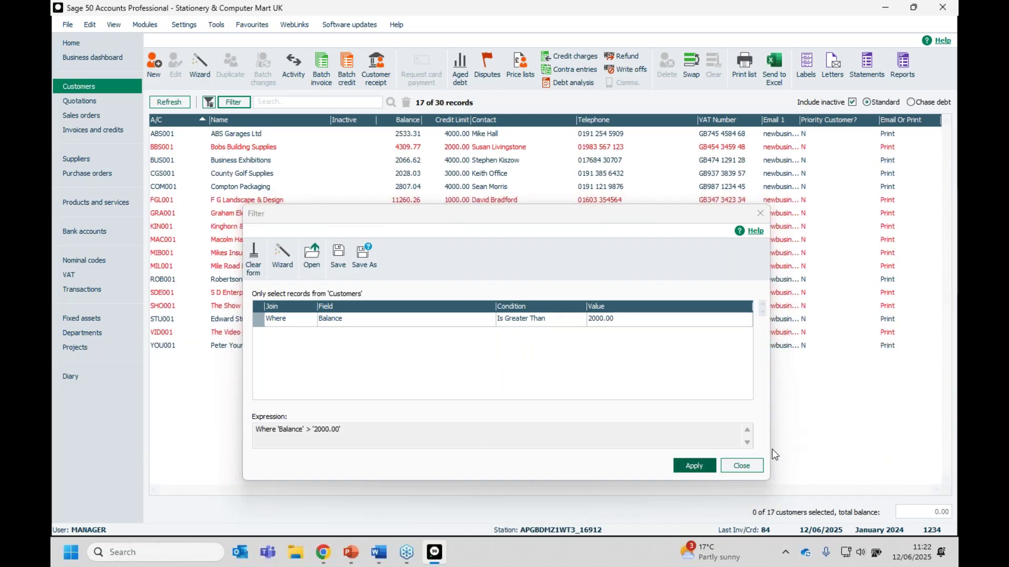
click(741, 466)
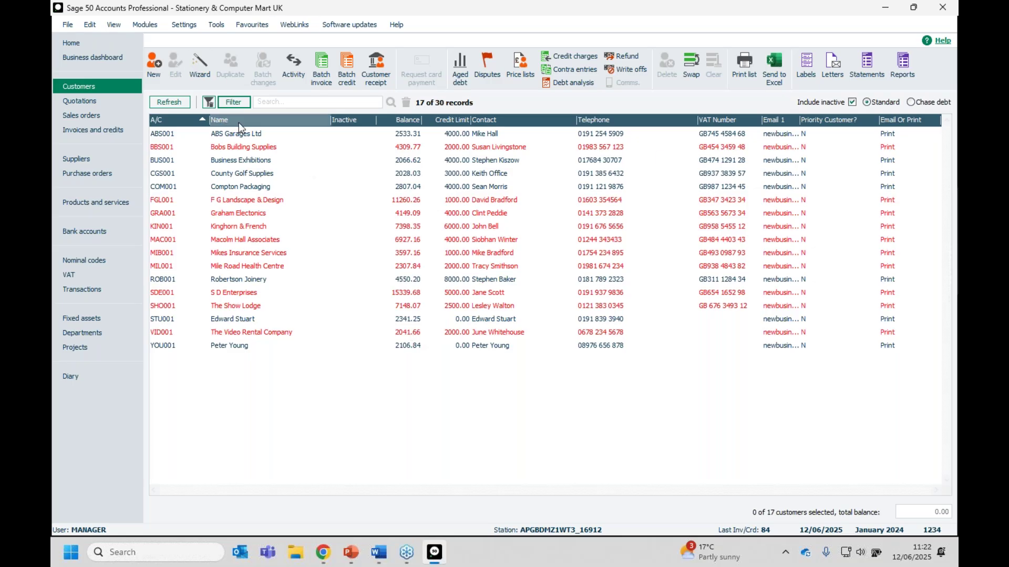
Step: Switch off the filter on the customer list to show all records
click(211, 103)
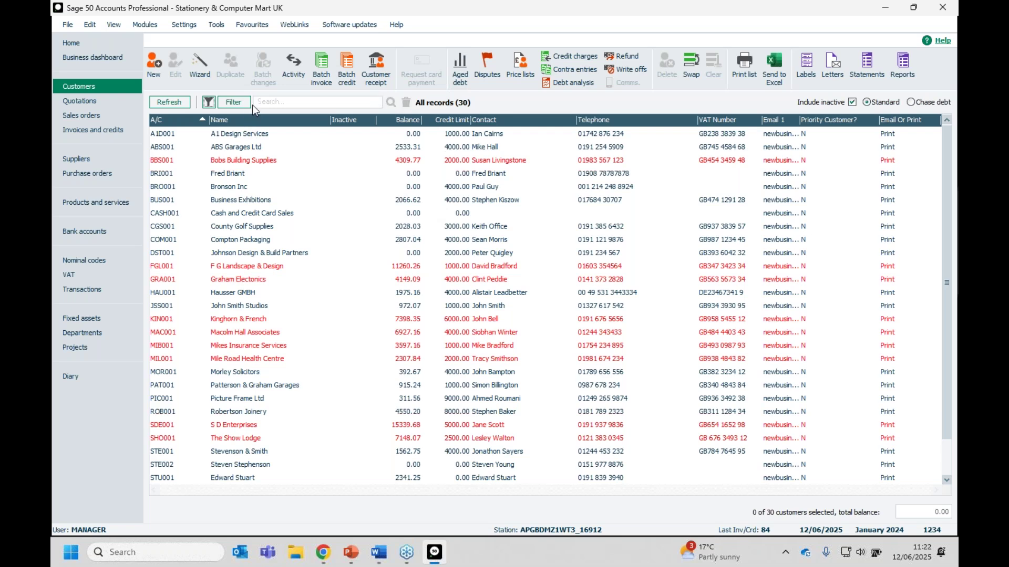
click(206, 104)
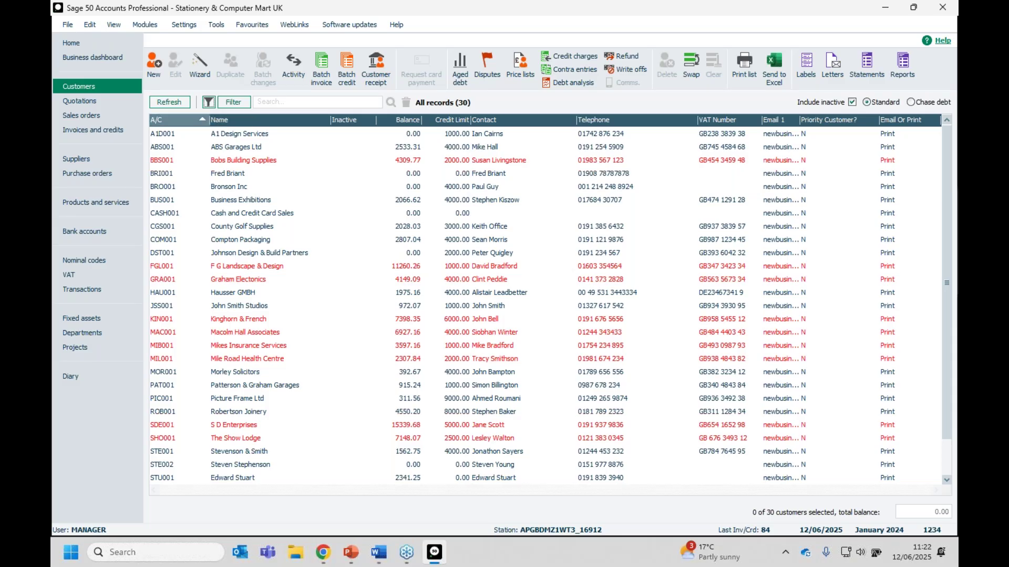
Step: Toggle the customer list's Balance filter on, off and on again
click(210, 101)
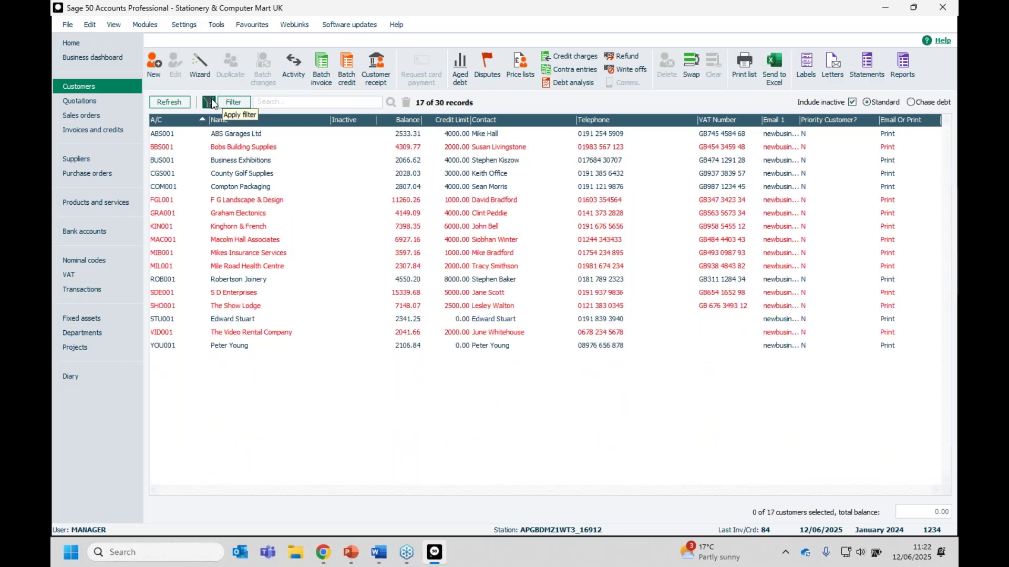
click(210, 102)
click(210, 104)
Step: Open the Balance filter, view where filter criteria can be saved as a file, and cancel without saving
click(237, 102)
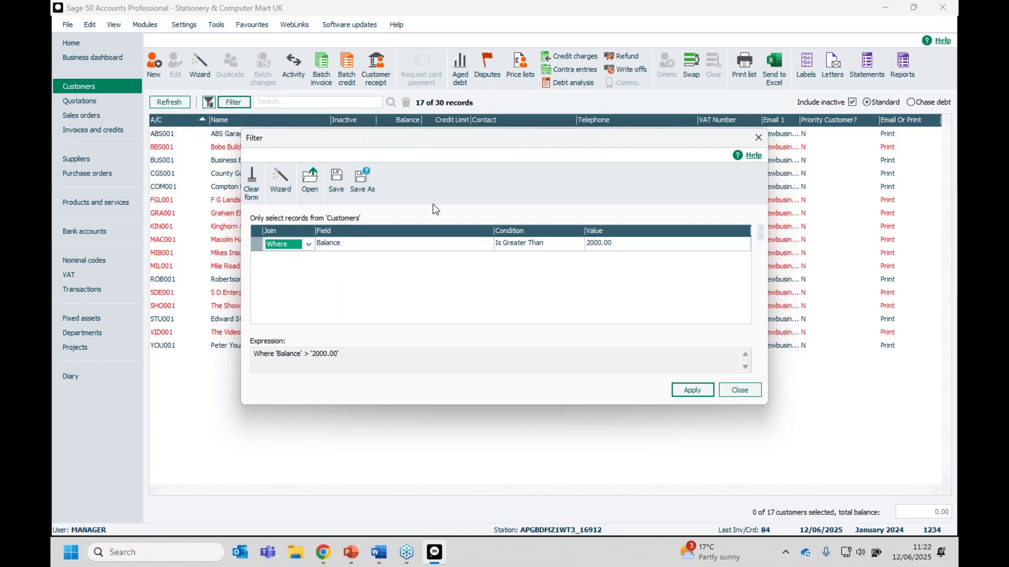
click(302, 260)
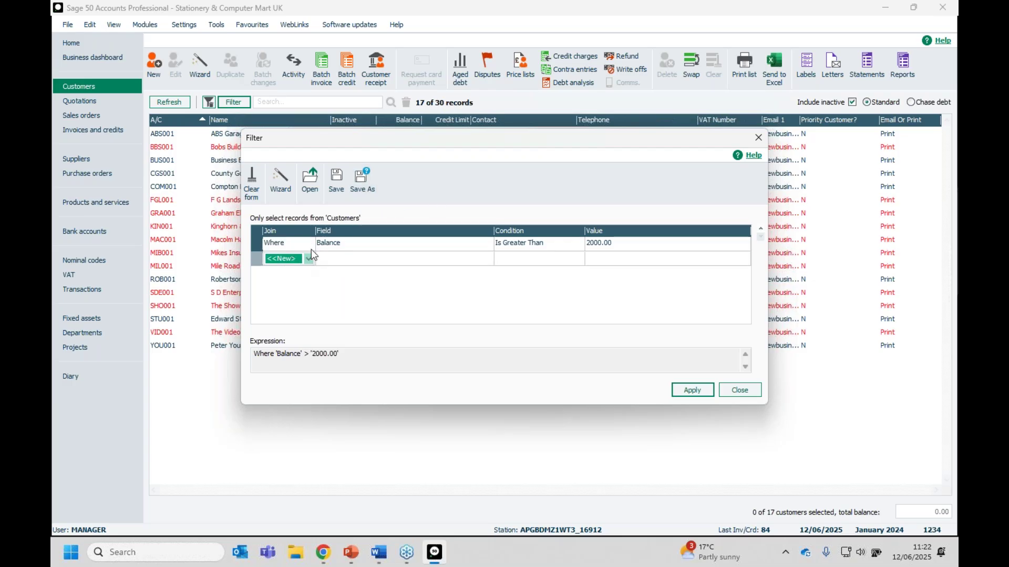
click(372, 173)
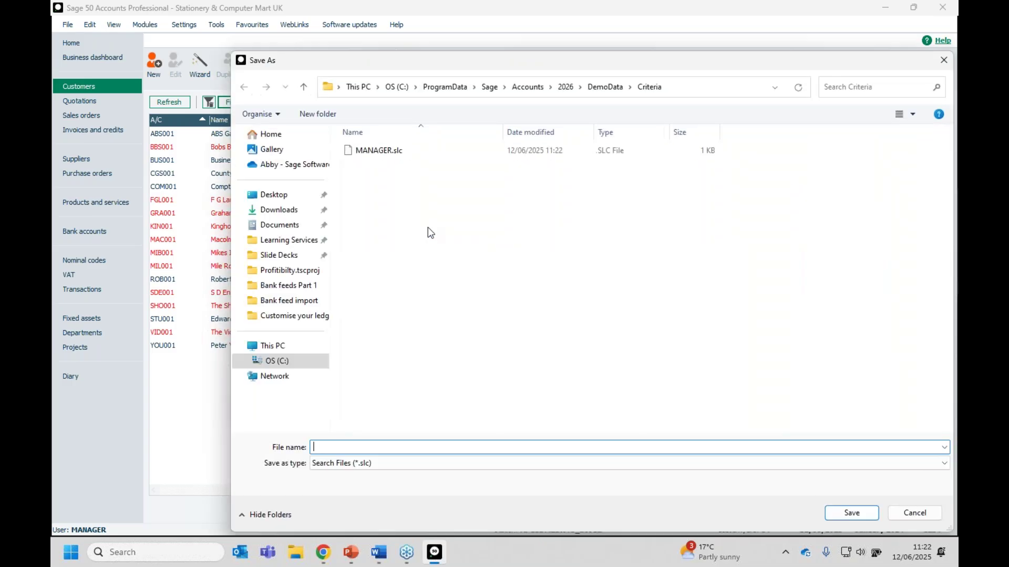
click(941, 61)
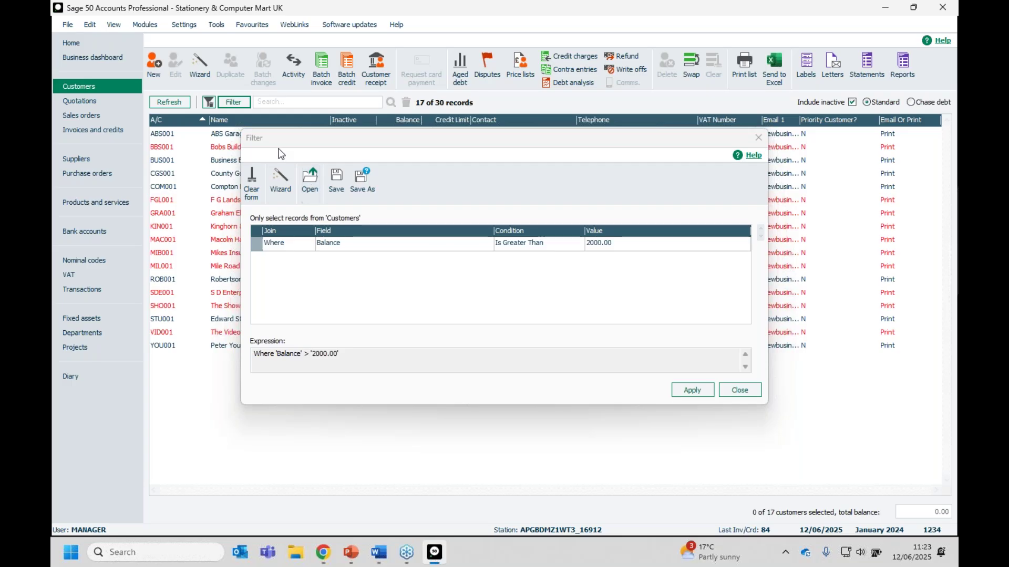
Step: Clear the filter conditions and apply the empty filter to list all customers
click(255, 191)
click(694, 390)
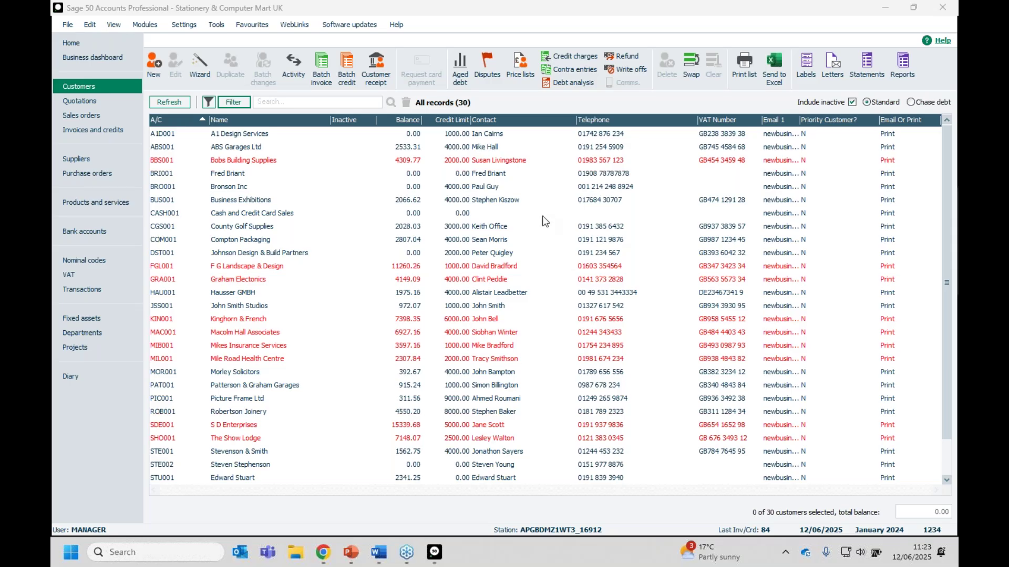
click(948, 275)
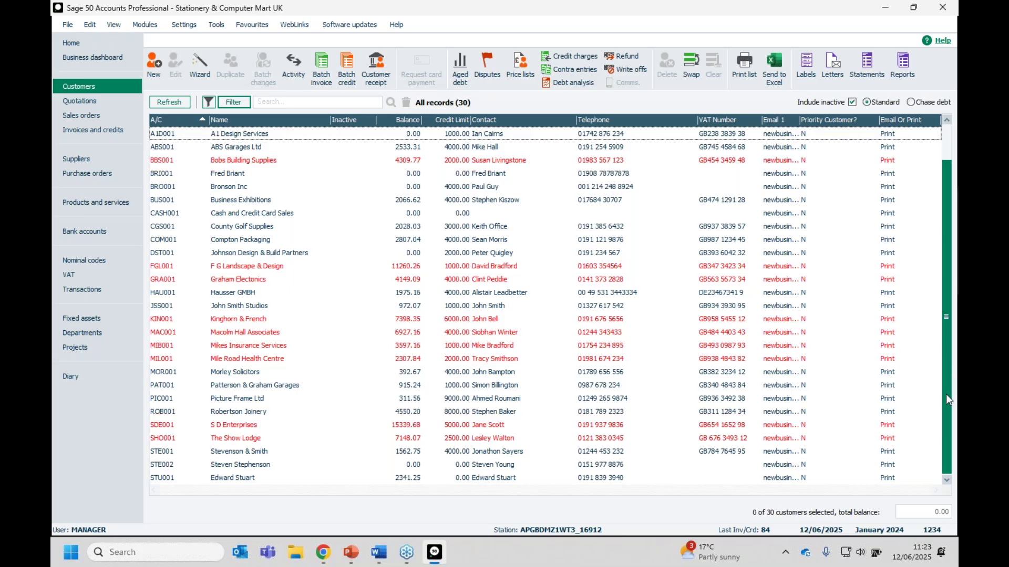
scroll(946, 394, down, 1)
drag(948, 354, 935, 260)
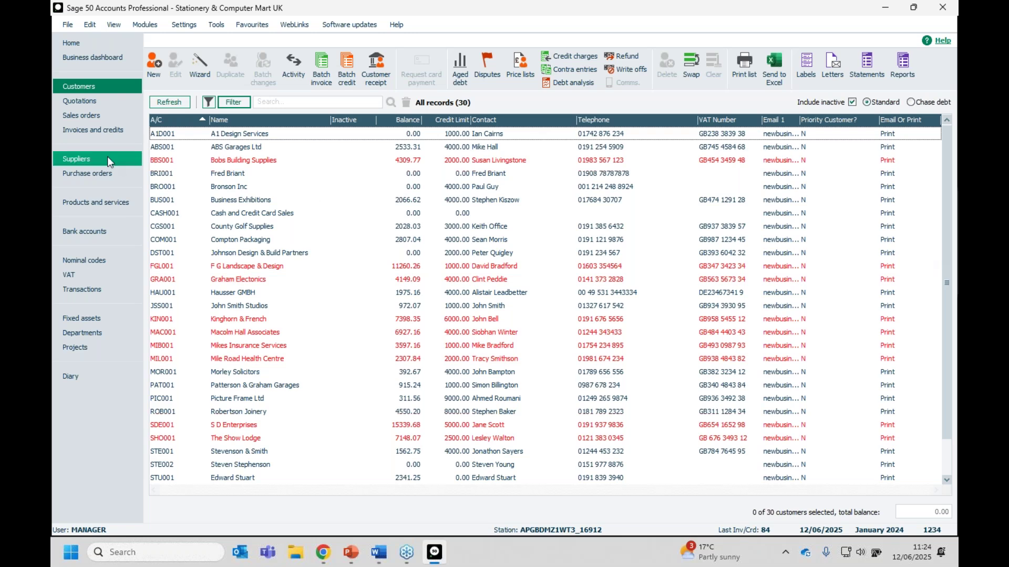
Step: Use Batch changes to mark the Cash and Credit Card Sales record and the customer directly below Bobs Building Supplies as Inactive
click(330, 174)
click(328, 226)
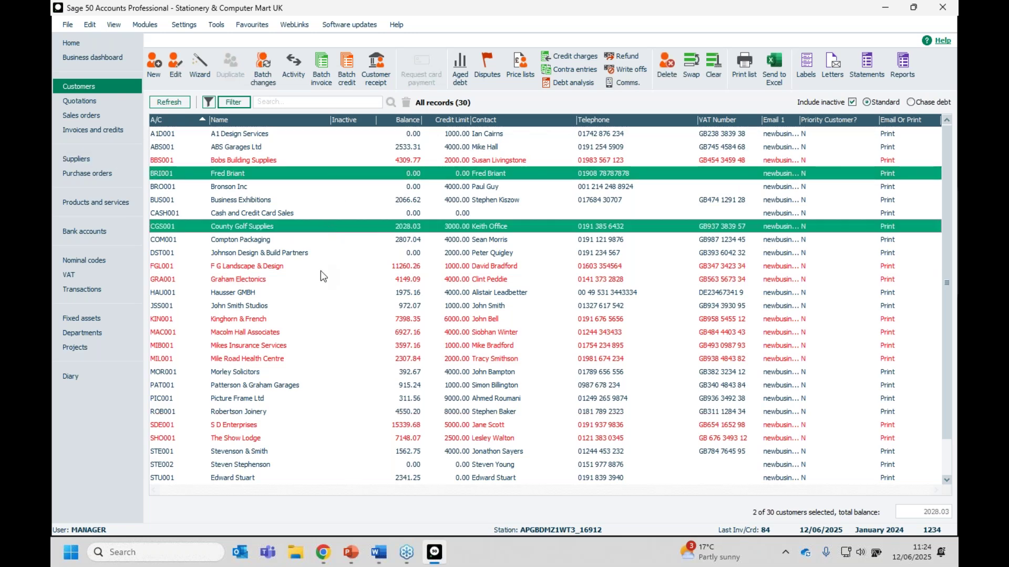
click(379, 213)
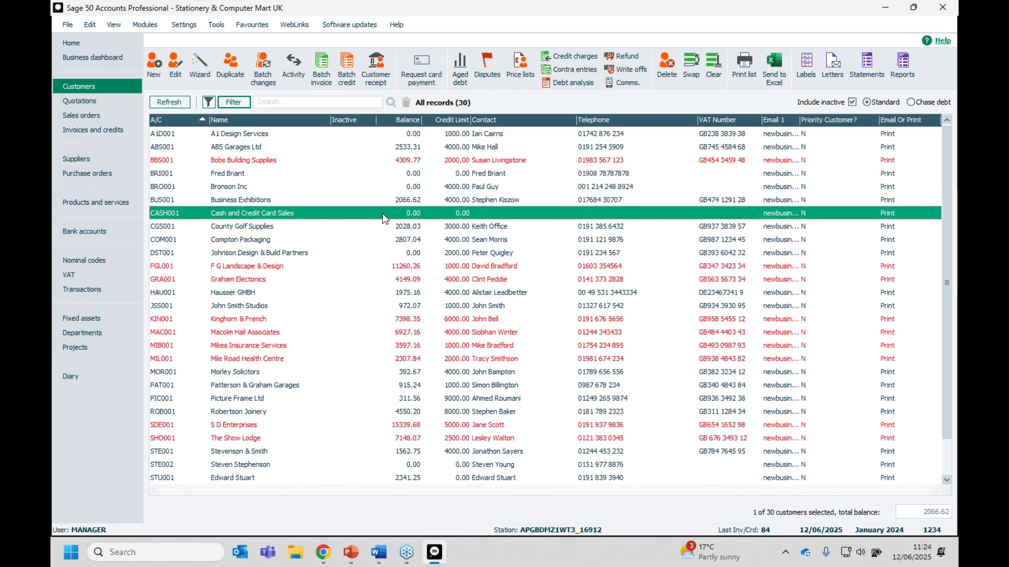
click(383, 175)
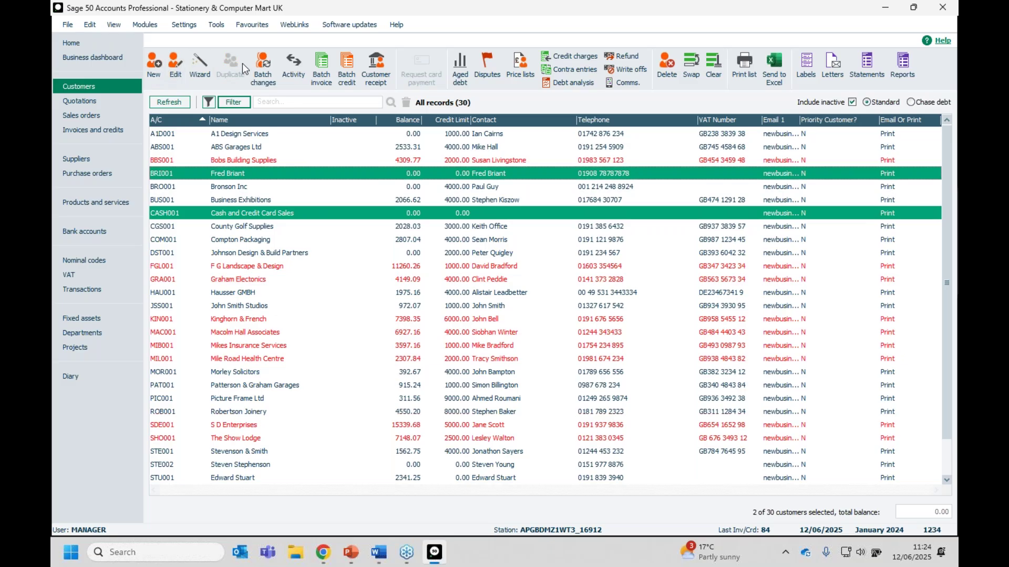
click(261, 67)
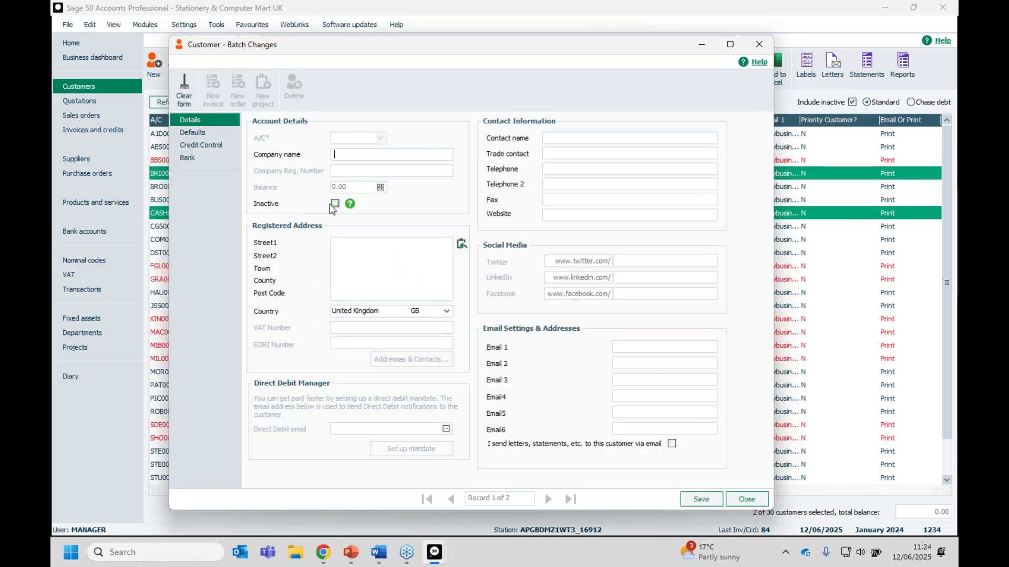
click(334, 204)
click(702, 499)
click(482, 302)
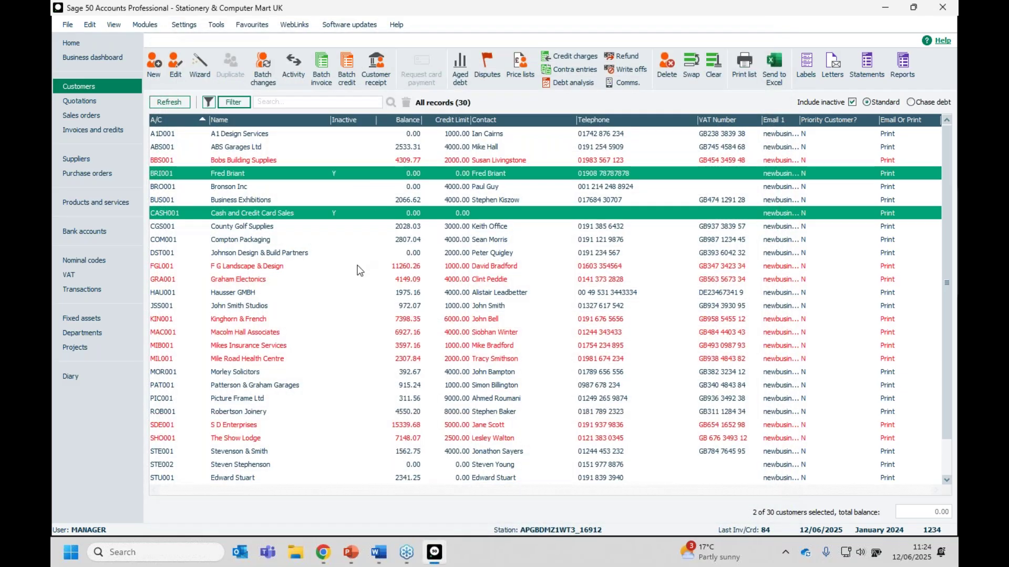
click(356, 266)
click(337, 213)
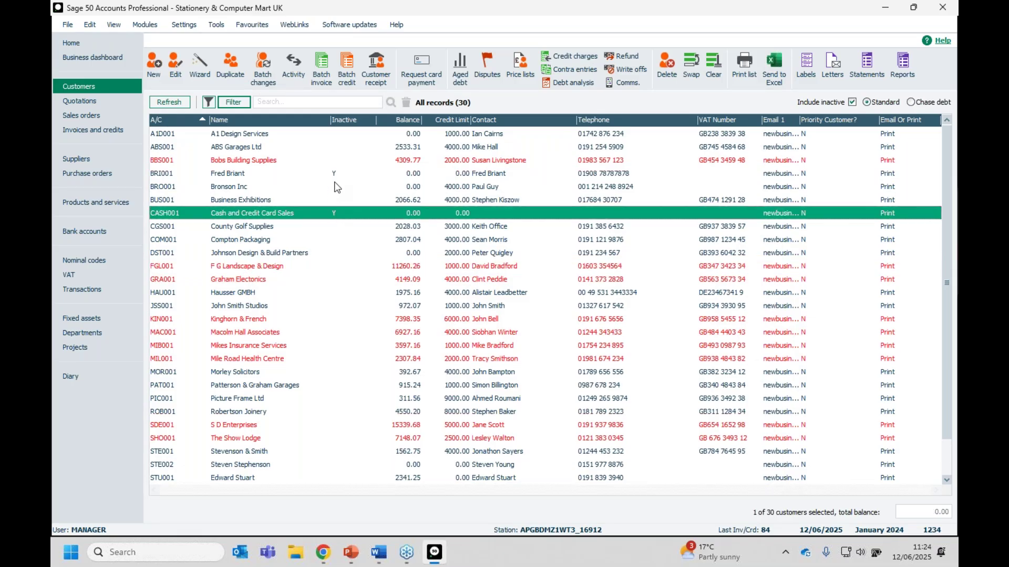
Step: Exclude inactive customers from the list, review the remaining records, and include inactive ones again
click(852, 102)
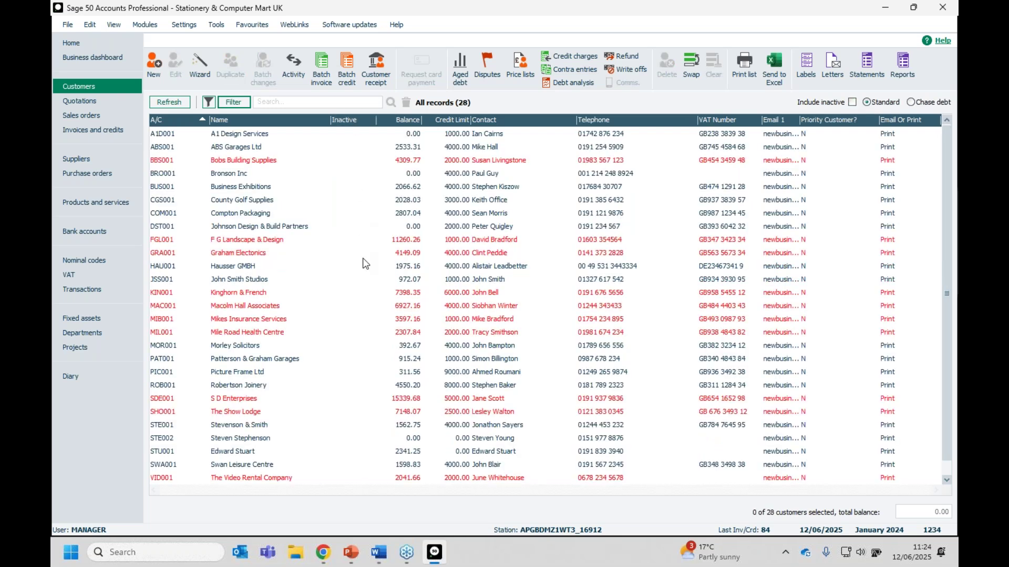
scroll(366, 269, down, 1)
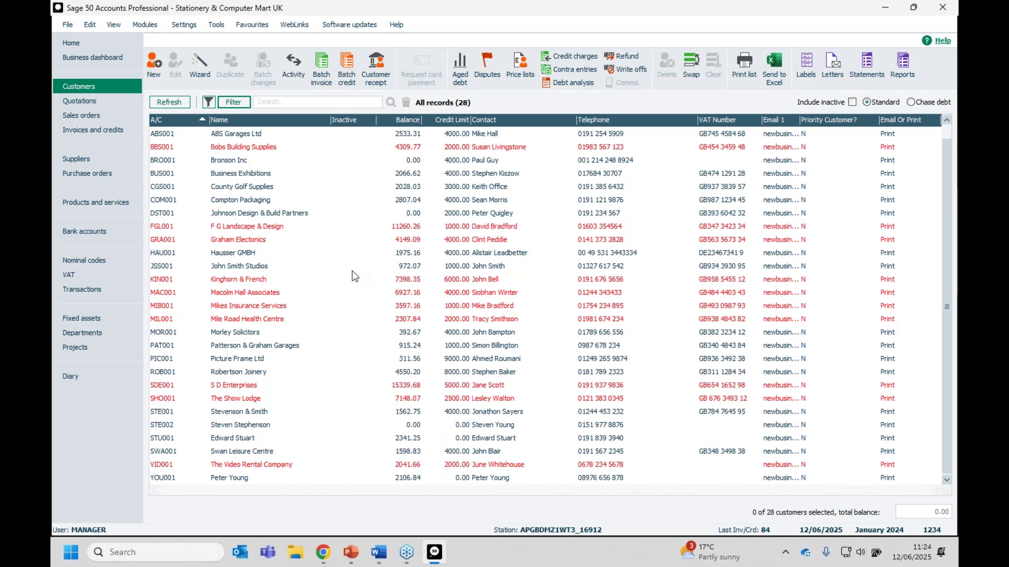
scroll(353, 272, up, 1)
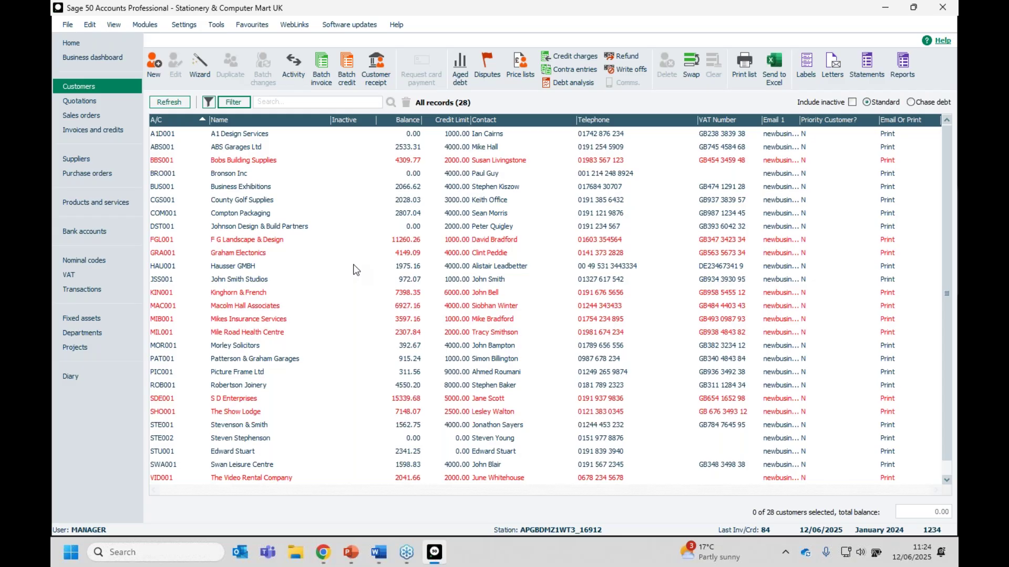
click(852, 102)
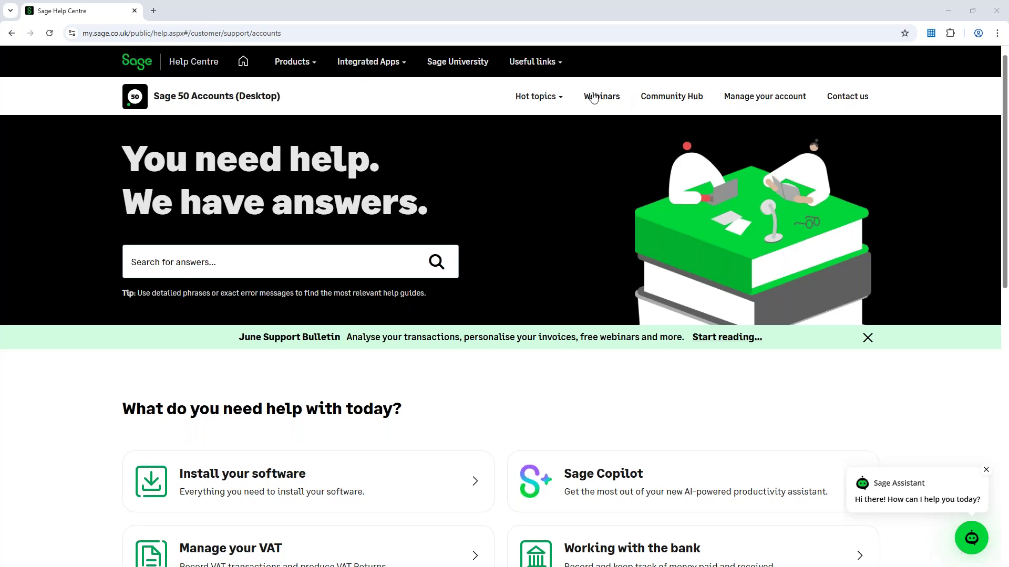
Step: Open the Webinars page from the Sage Help Centre in the browser and read through the VAT Proficiency 2025 and live June sessions
click(607, 103)
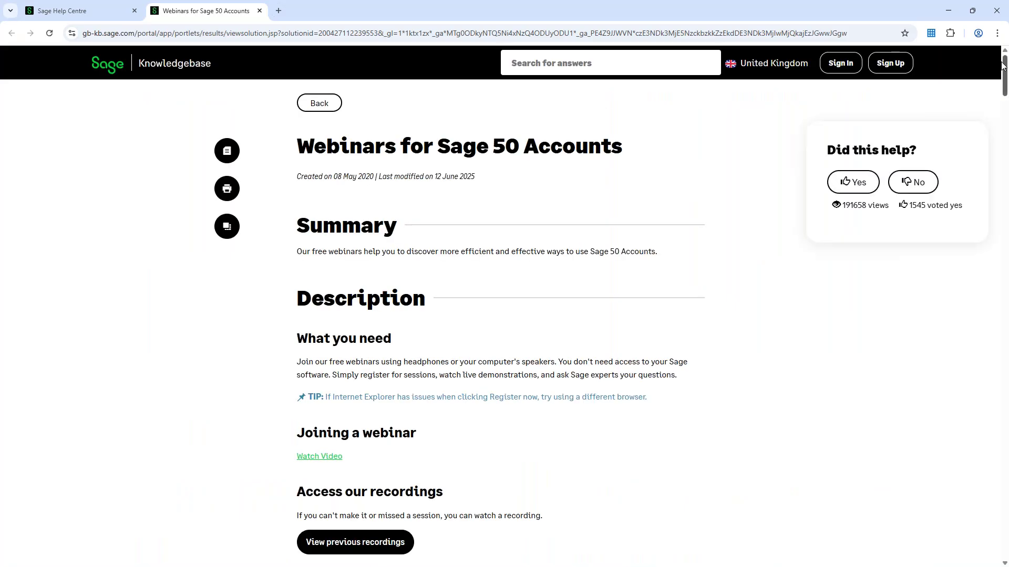
drag(1002, 67, 1001, 107)
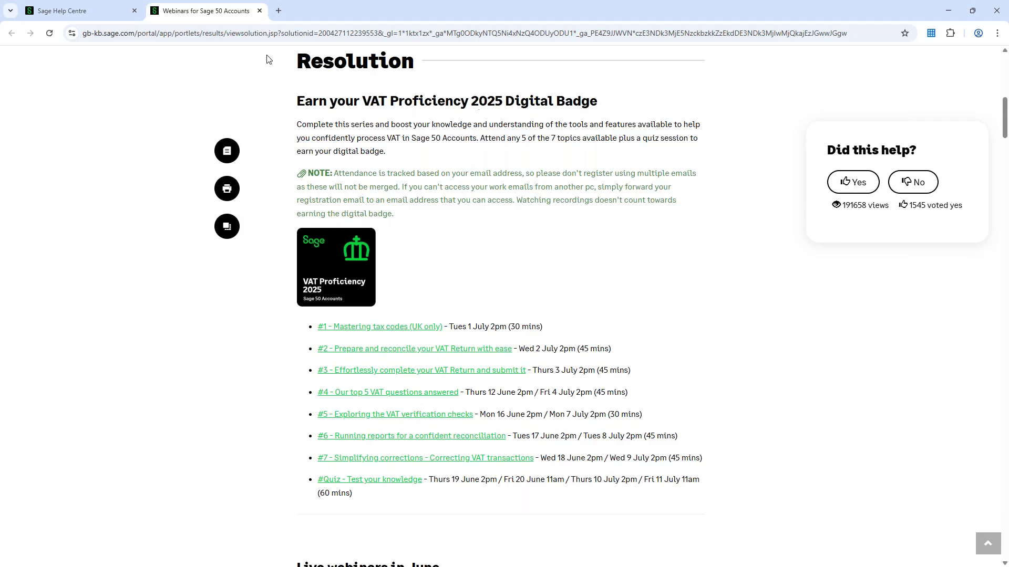
scroll(607, 278, down, 10)
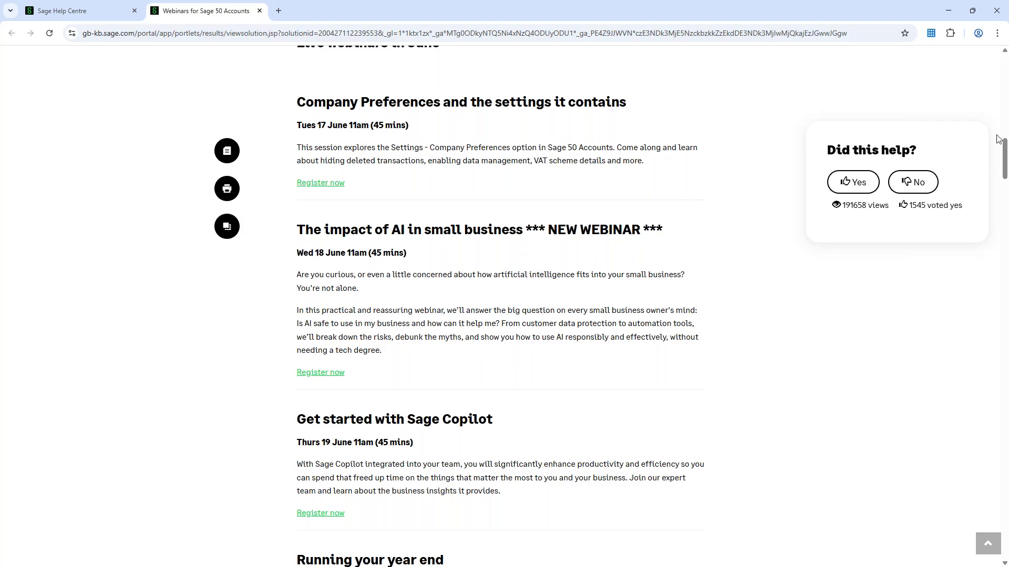
drag(1004, 151, 1004, 195)
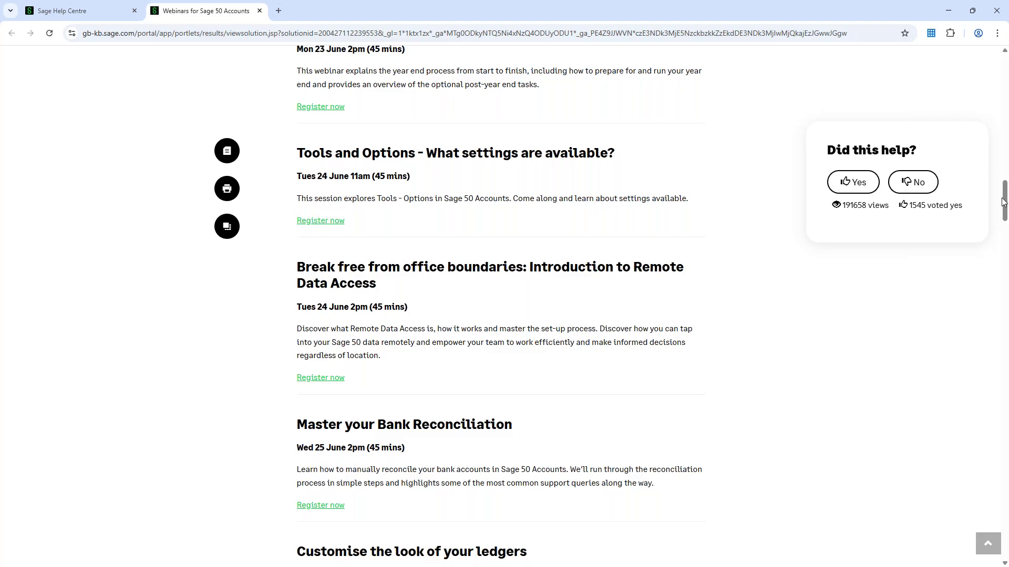
drag(1004, 204, 991, 354)
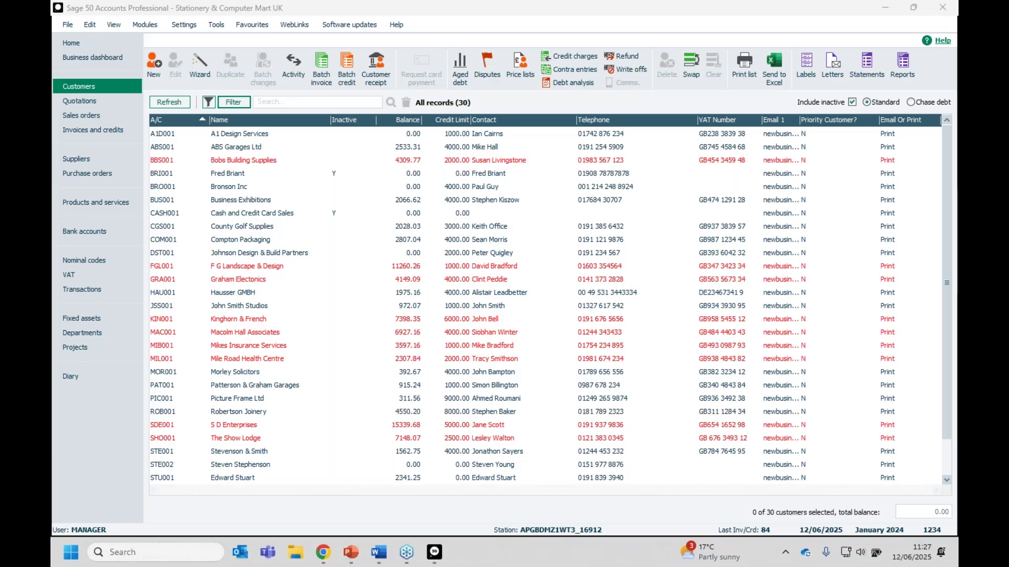
Step: In the Sage 50 bank accounts, try to make the Cash Register account inactive, read the inactive accounts help, and close the record discarding changes
click(74, 231)
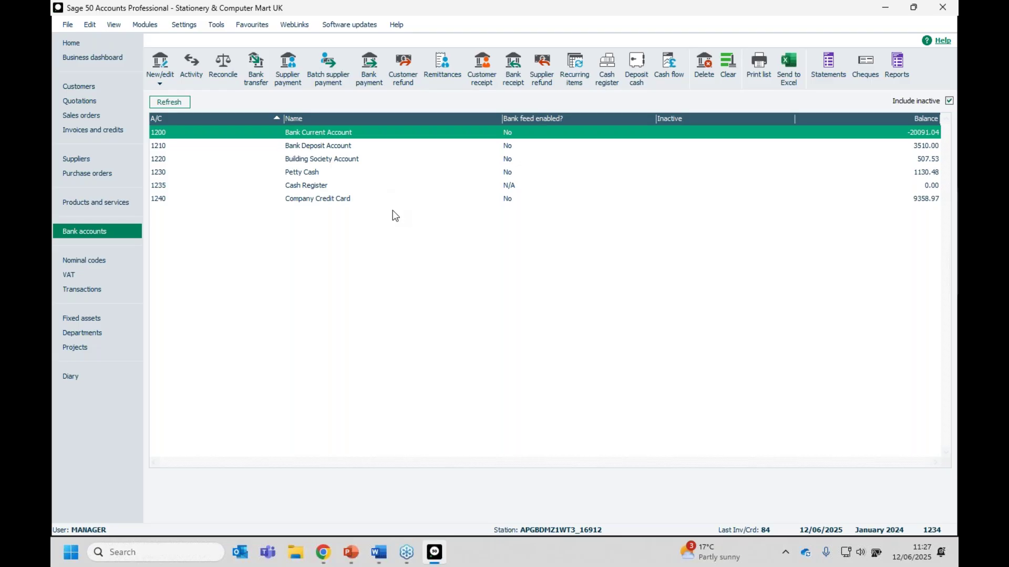
click(303, 187)
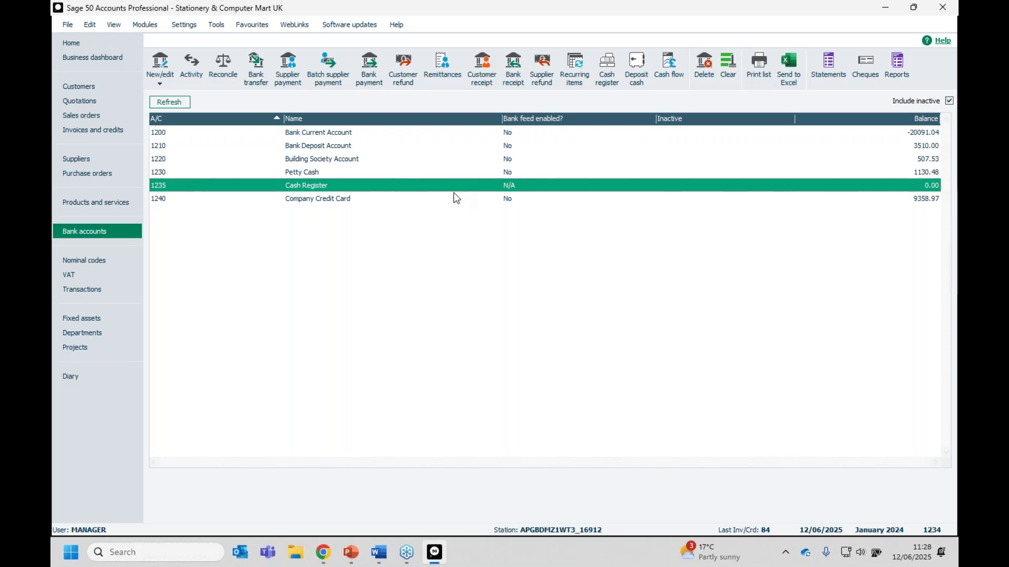
click(290, 187)
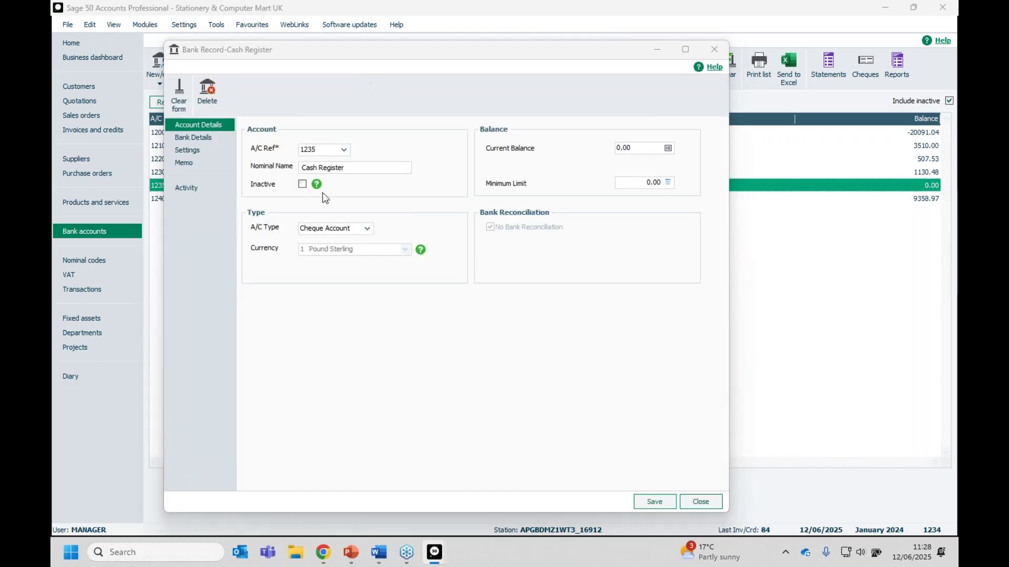
click(304, 183)
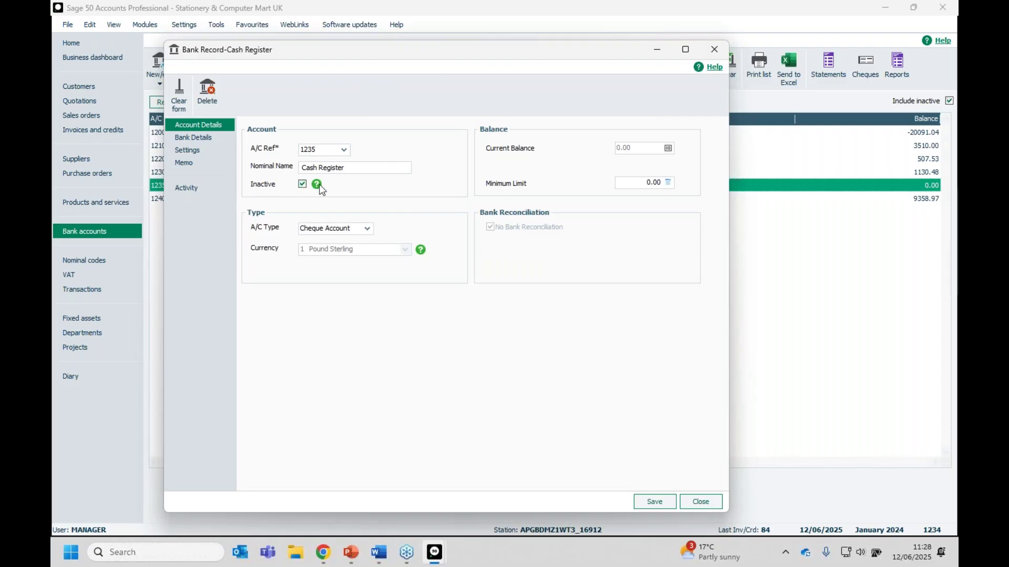
click(317, 185)
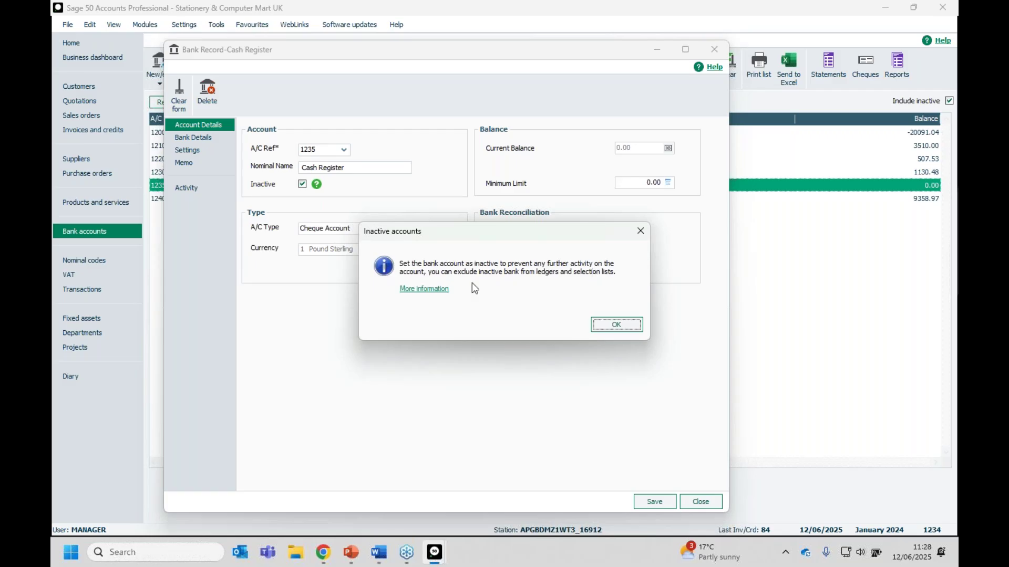
click(617, 324)
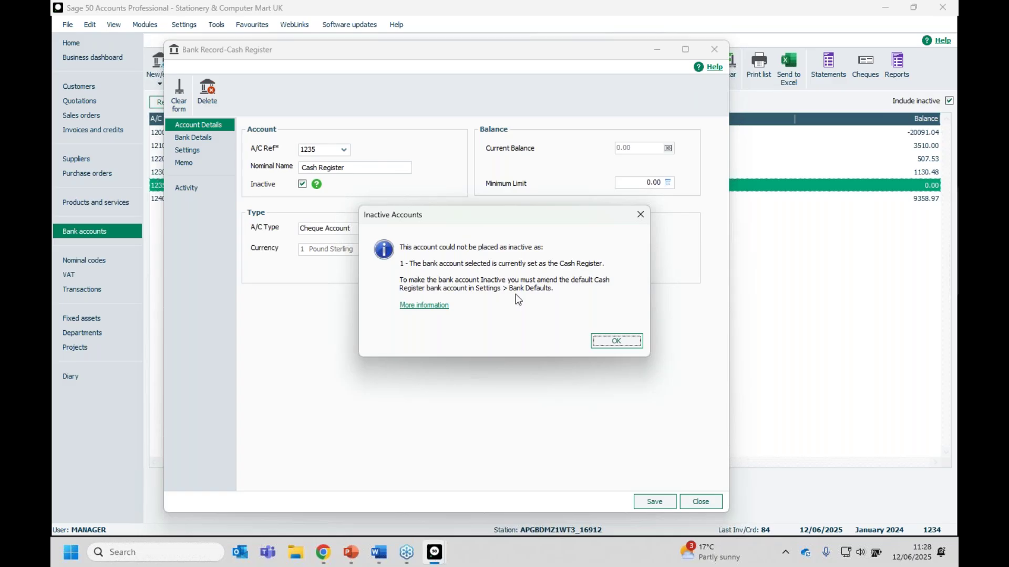
click(616, 342)
click(701, 500)
click(453, 311)
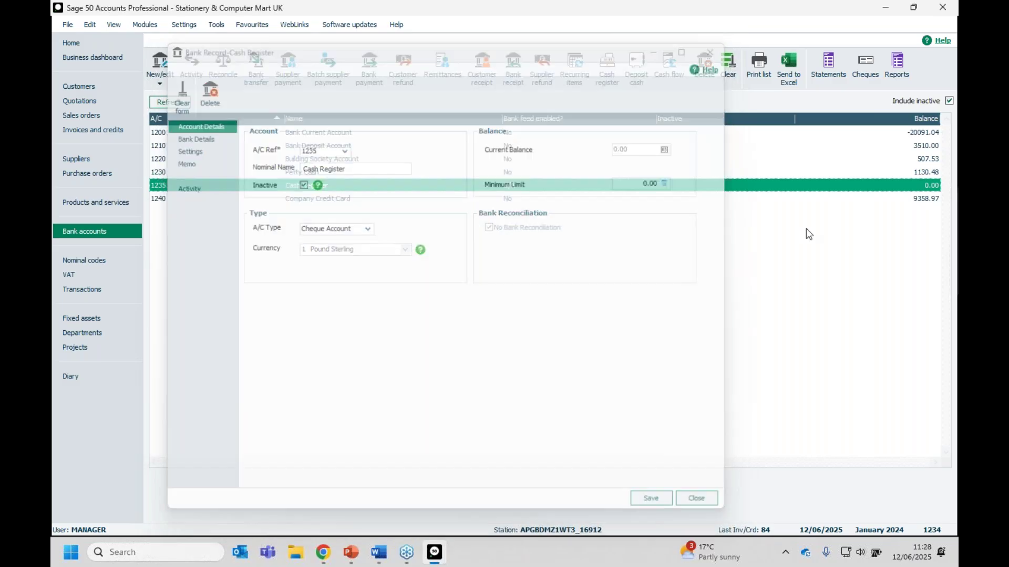
Step: Try to make the Bank Current Account inactive, and close its record discarding the change
click(434, 133)
double_click(298, 136)
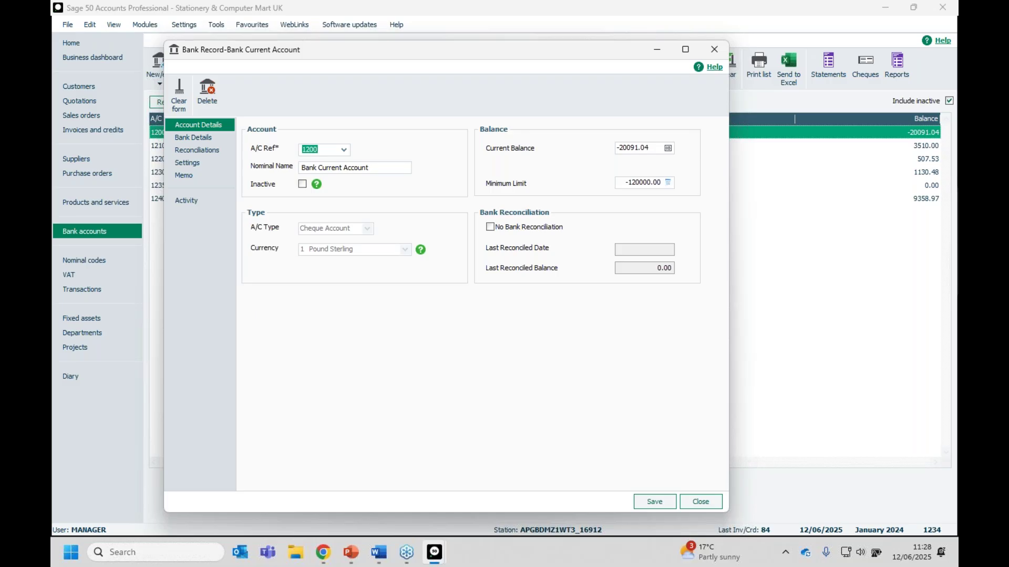
click(302, 184)
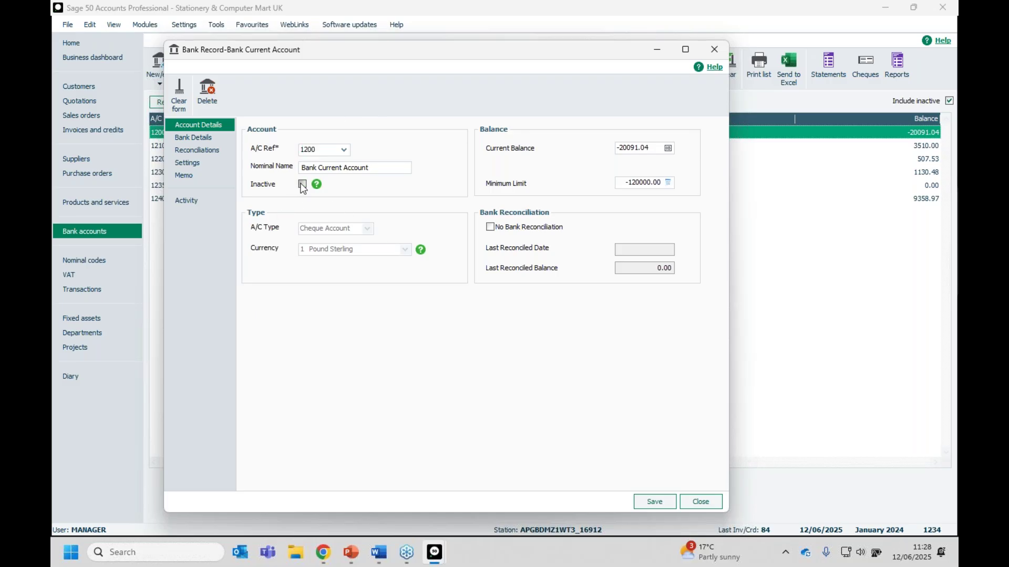
click(648, 502)
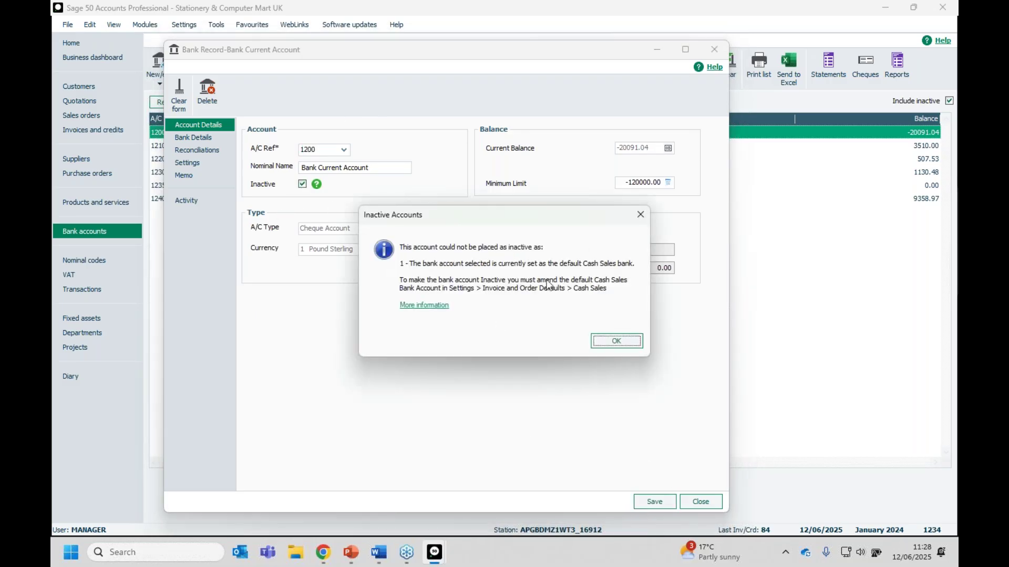
click(615, 342)
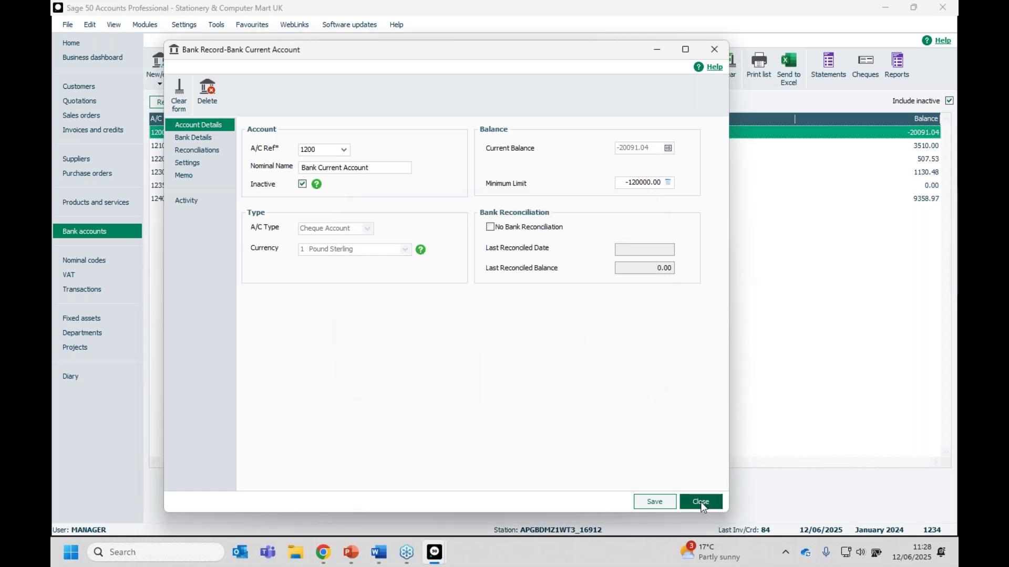
click(701, 501)
click(452, 315)
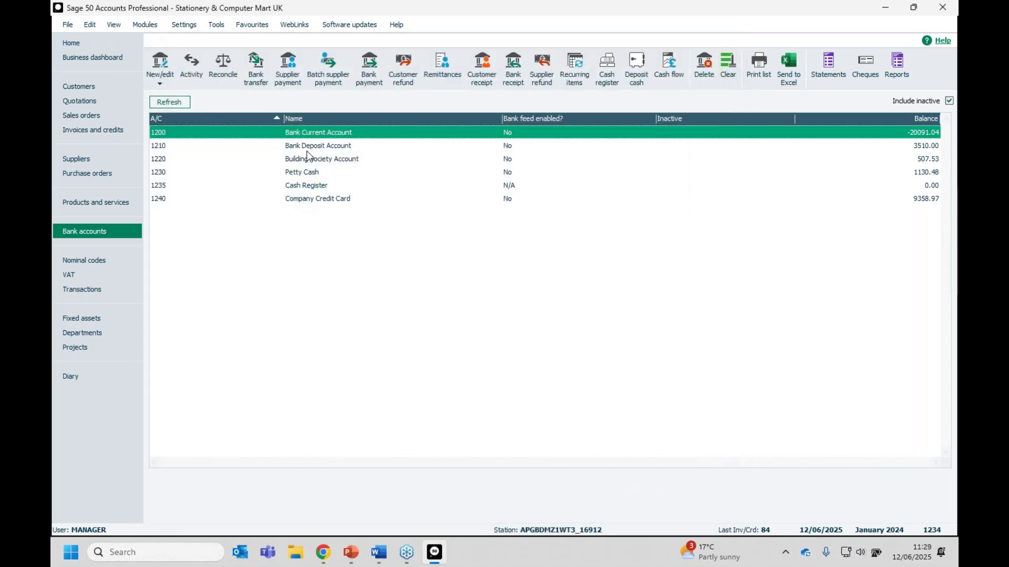
Step: Try to make the Bank Deposit Account inactive, and close its record without saving the change
double_click(308, 147)
click(302, 183)
click(649, 505)
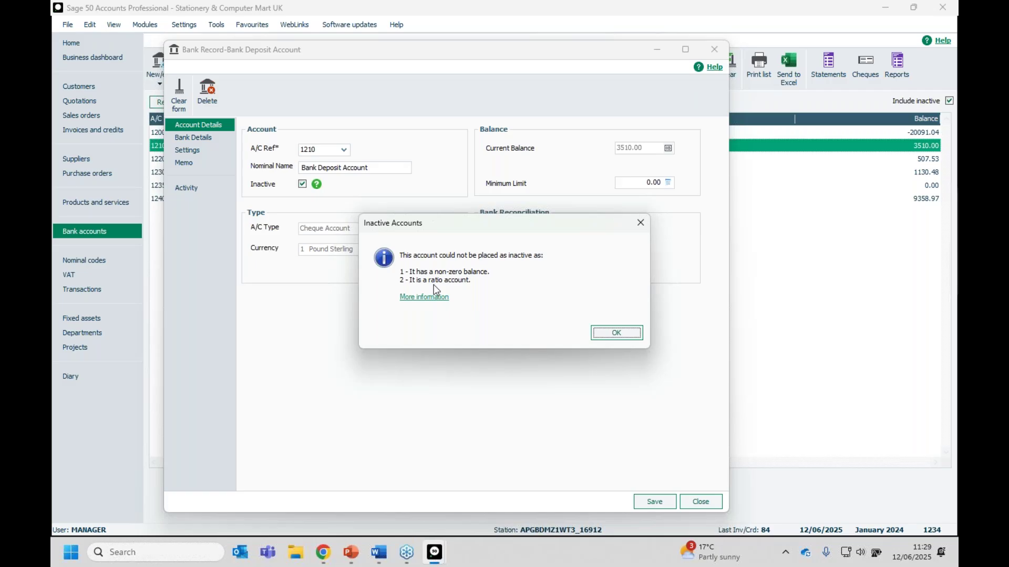
click(623, 334)
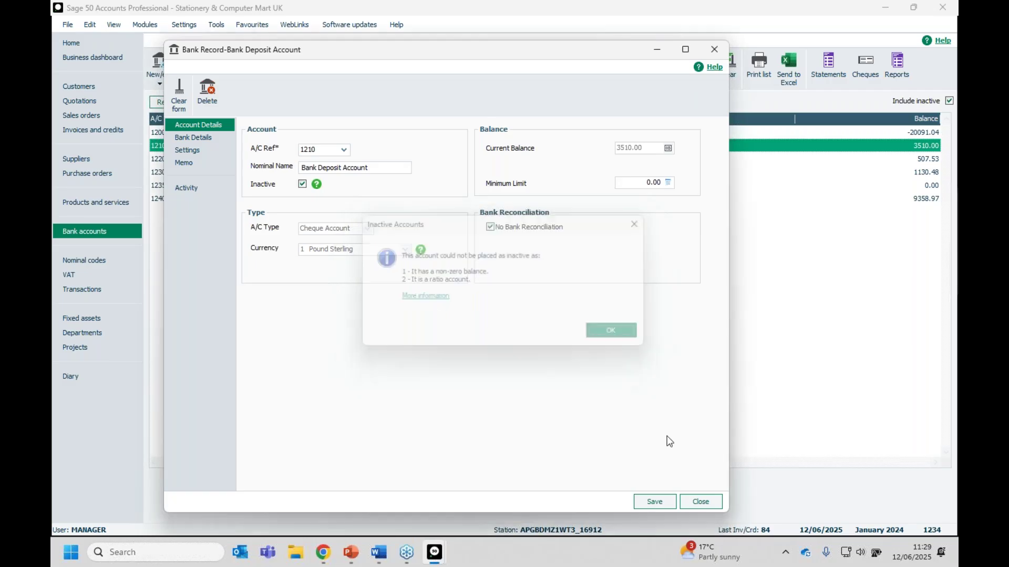
click(693, 501)
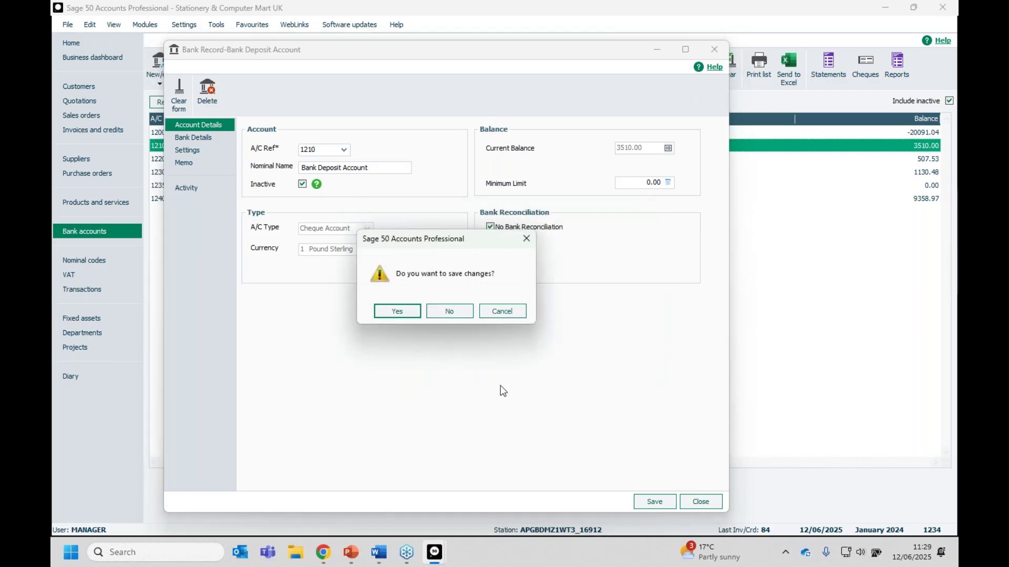
click(448, 314)
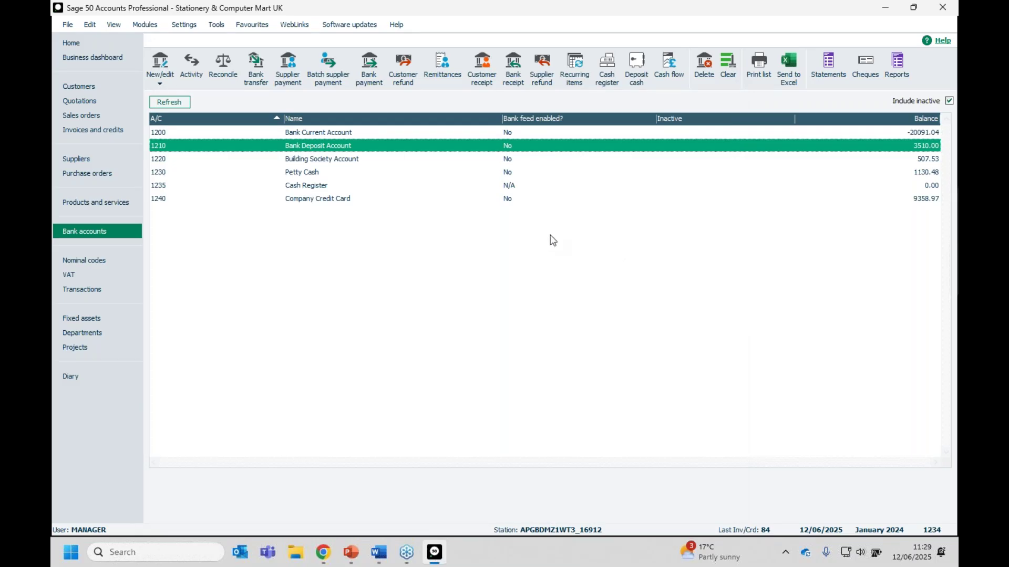
Step: Switch from Sage 50 Accounts to the open PowerPoint presentation
key(alt+Tab)
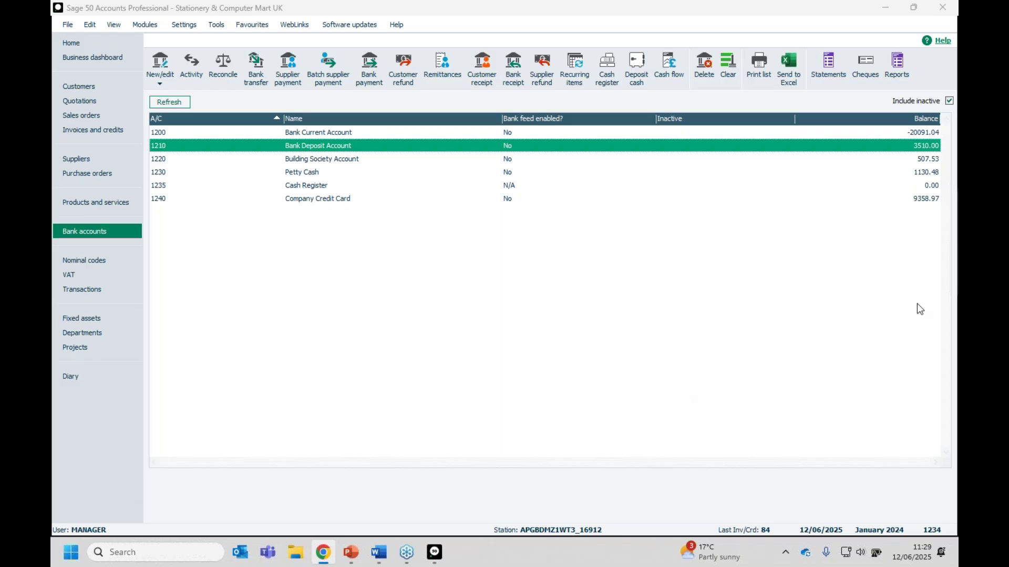
key(alt+Tab)
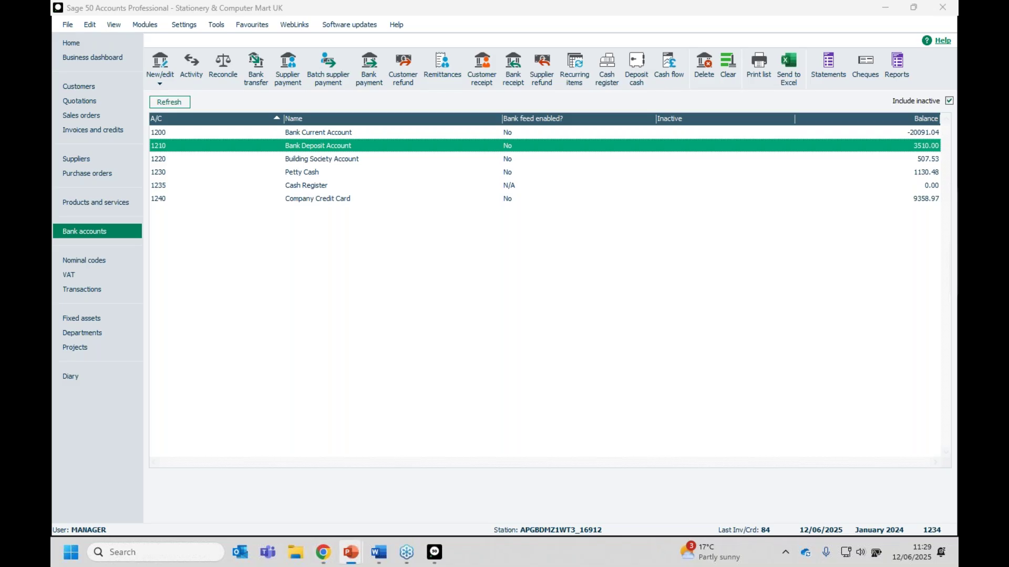